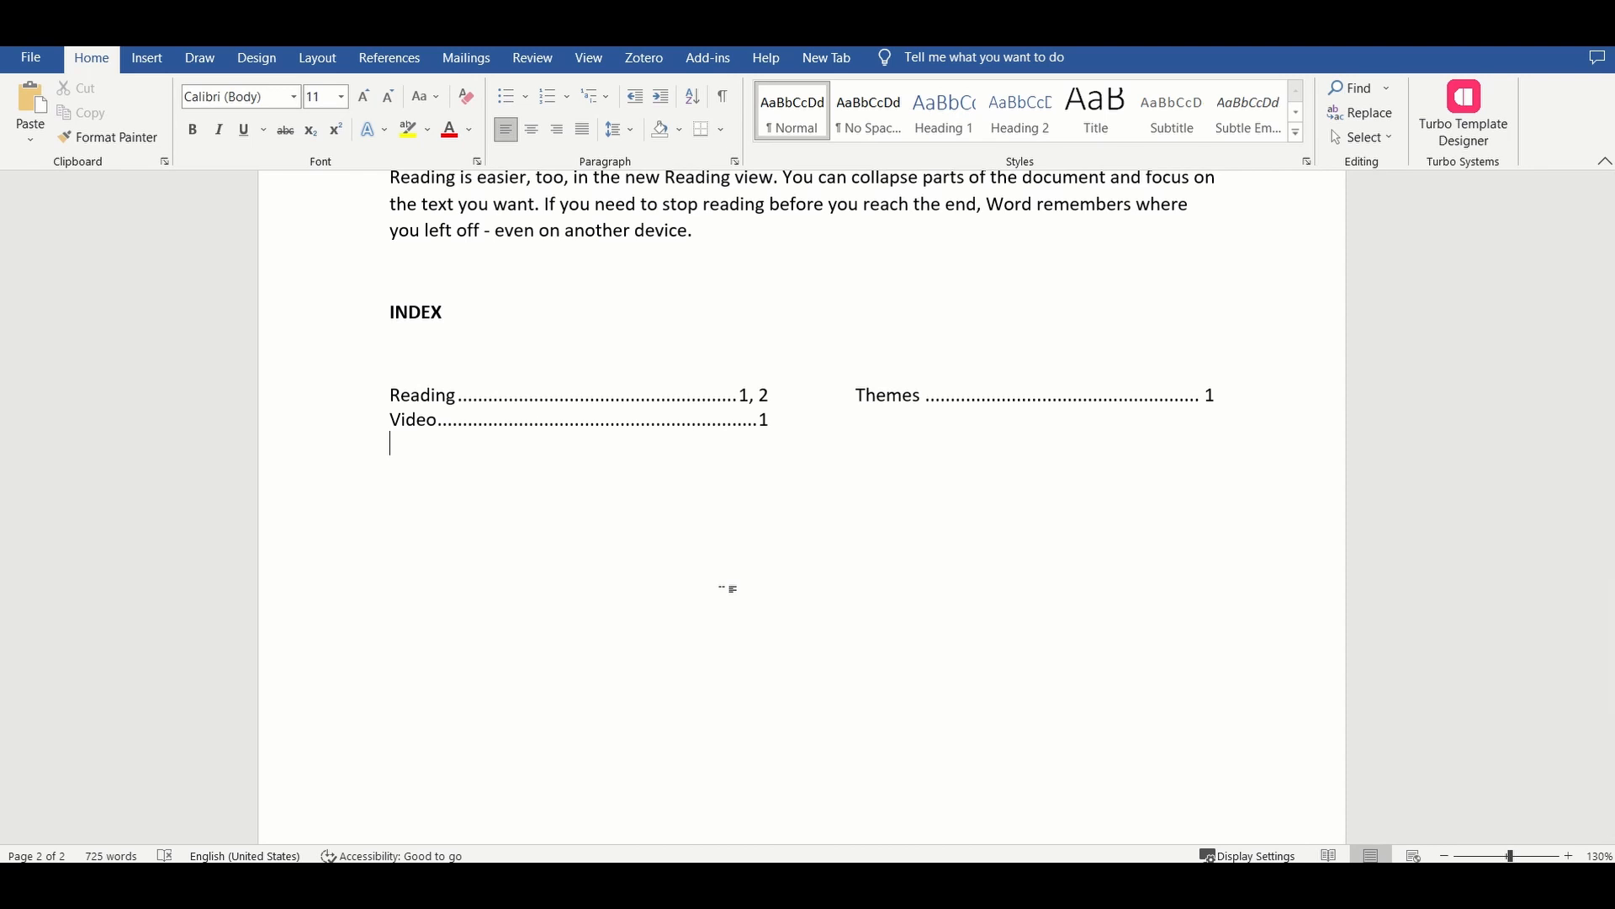
# Delete the INDEX heading and the existing index at the end of the document
pyautogui.scroll(4, 724, 584)
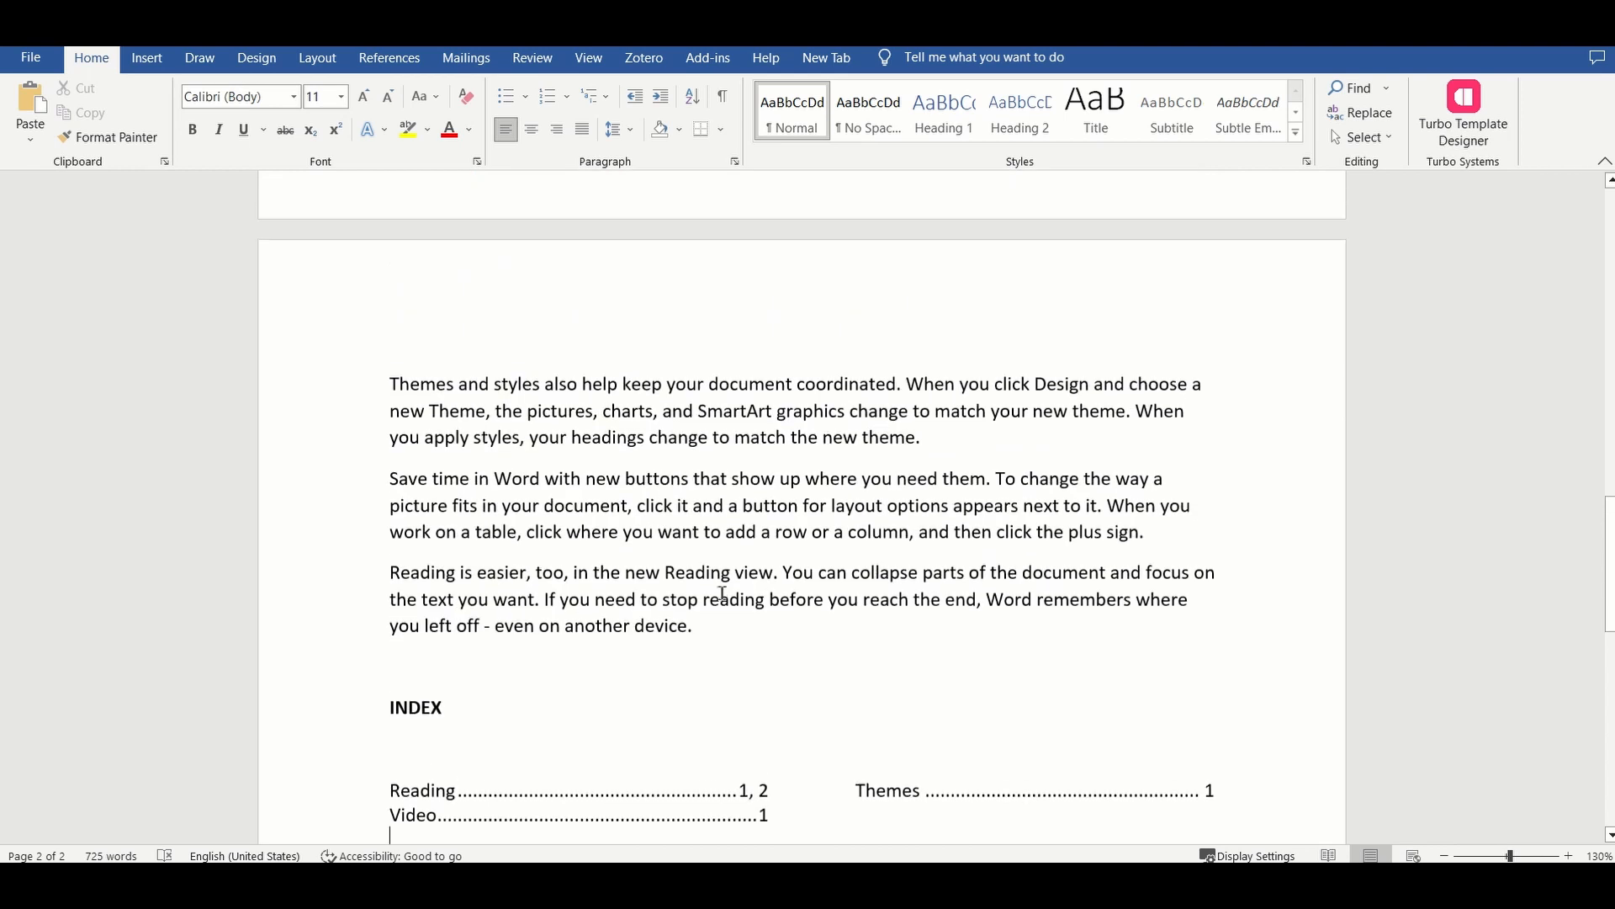
pyautogui.scroll(-5, 729, 584)
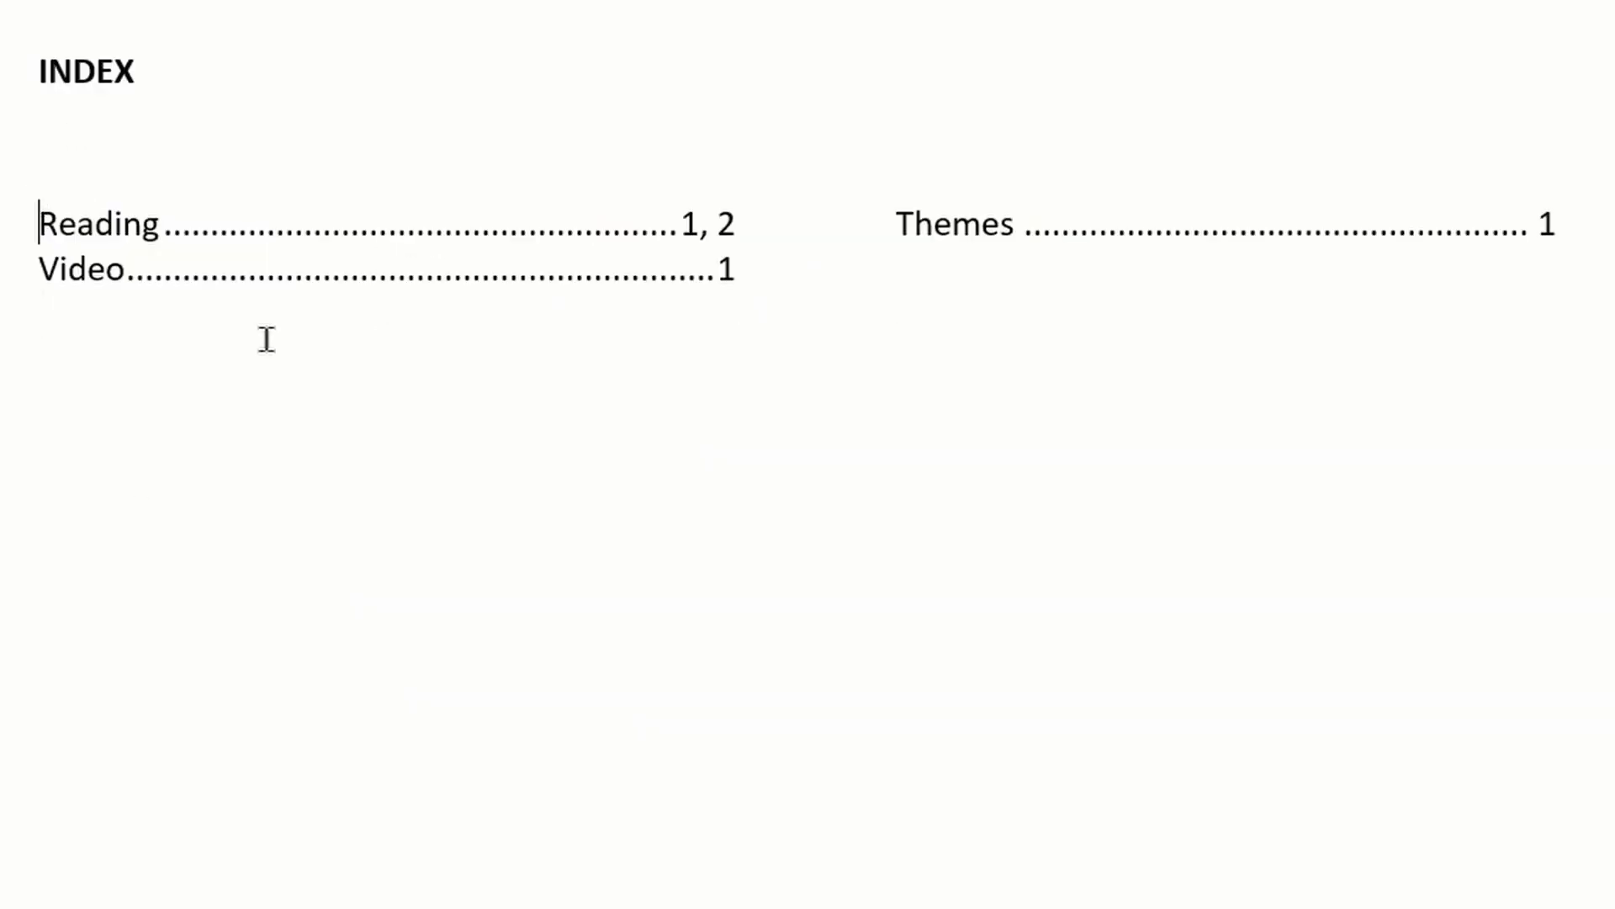
pyautogui.moveTo(800, 264); pyautogui.dragTo(22, 73)
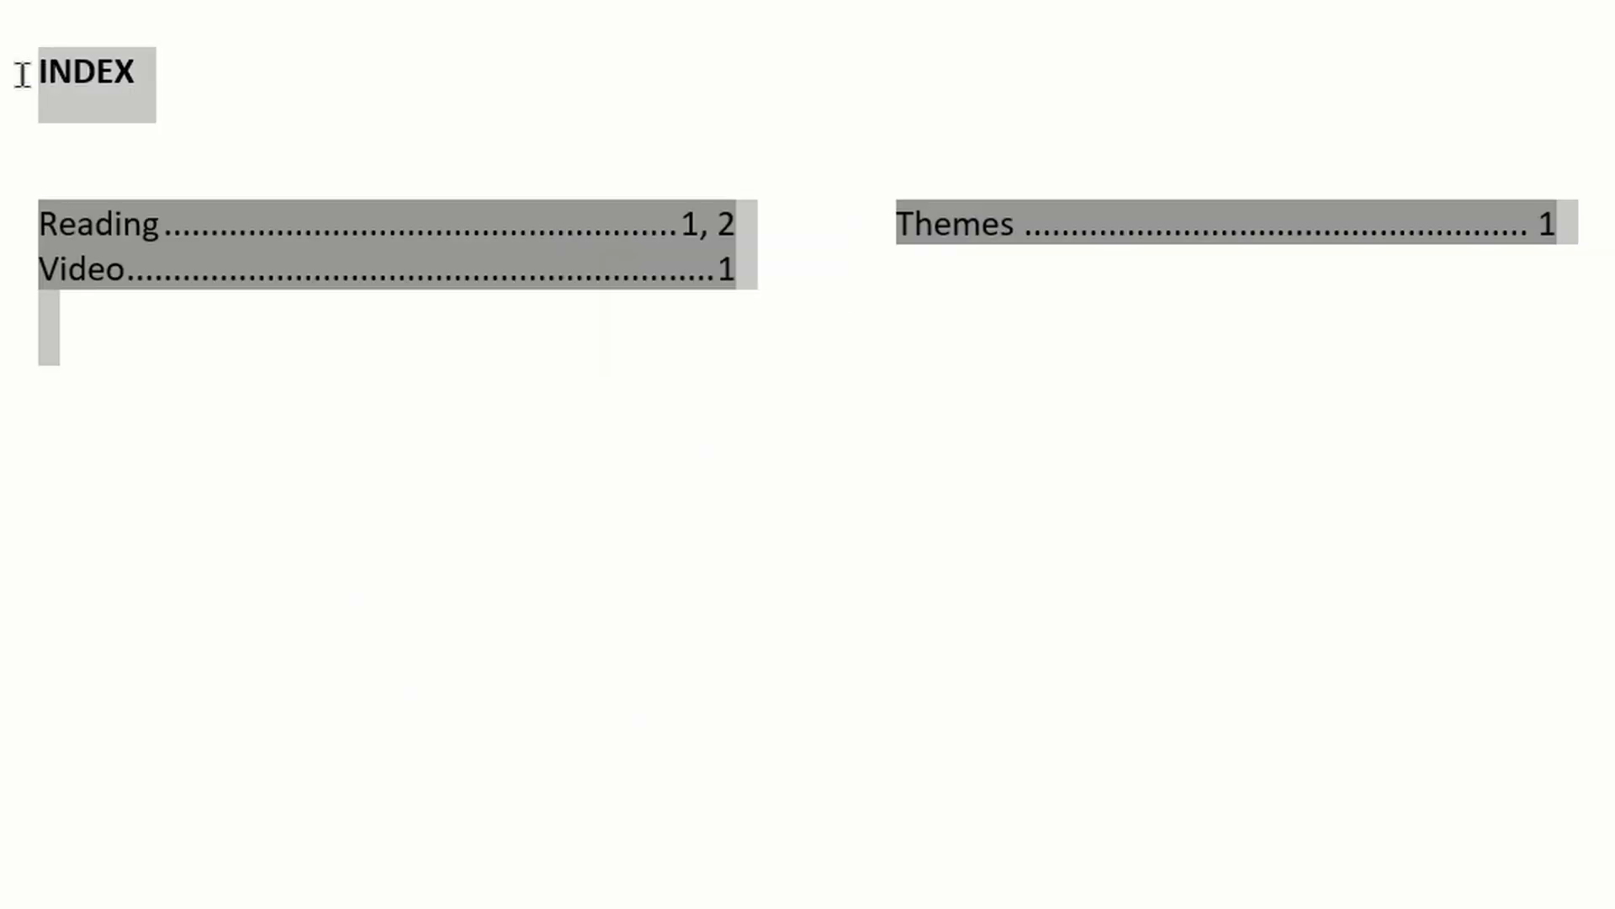
pyautogui.press('Delete')
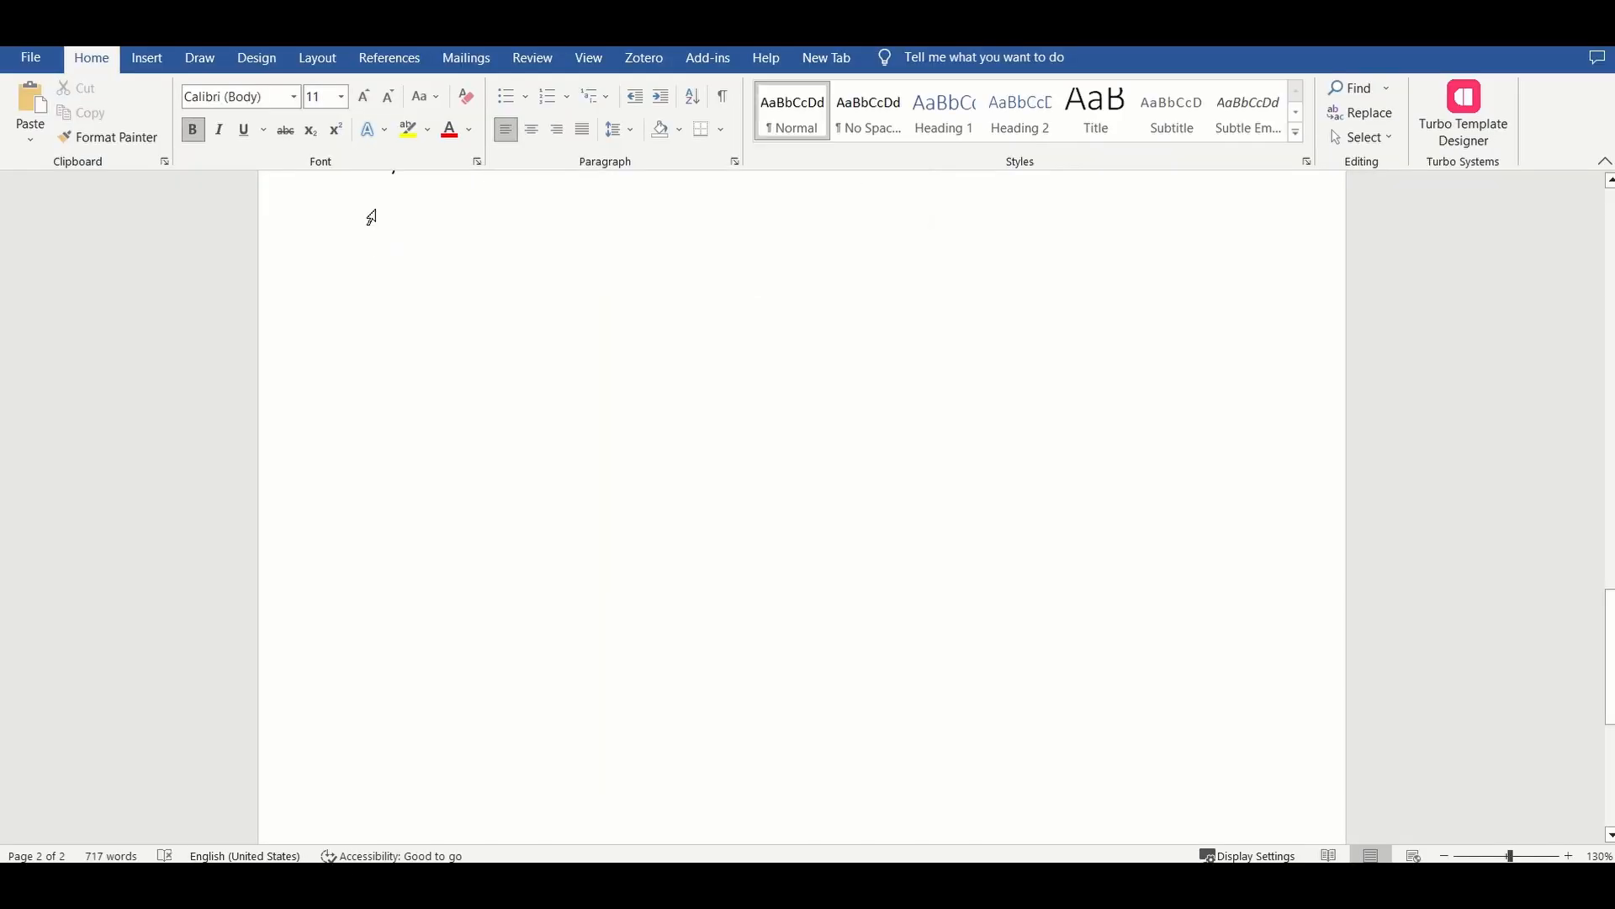
# Mark all occurrences of "Video", taken from the first paragraph, as a main index entry for the current page and hide the formatting marks
pyautogui.scroll(15, 631, 374)
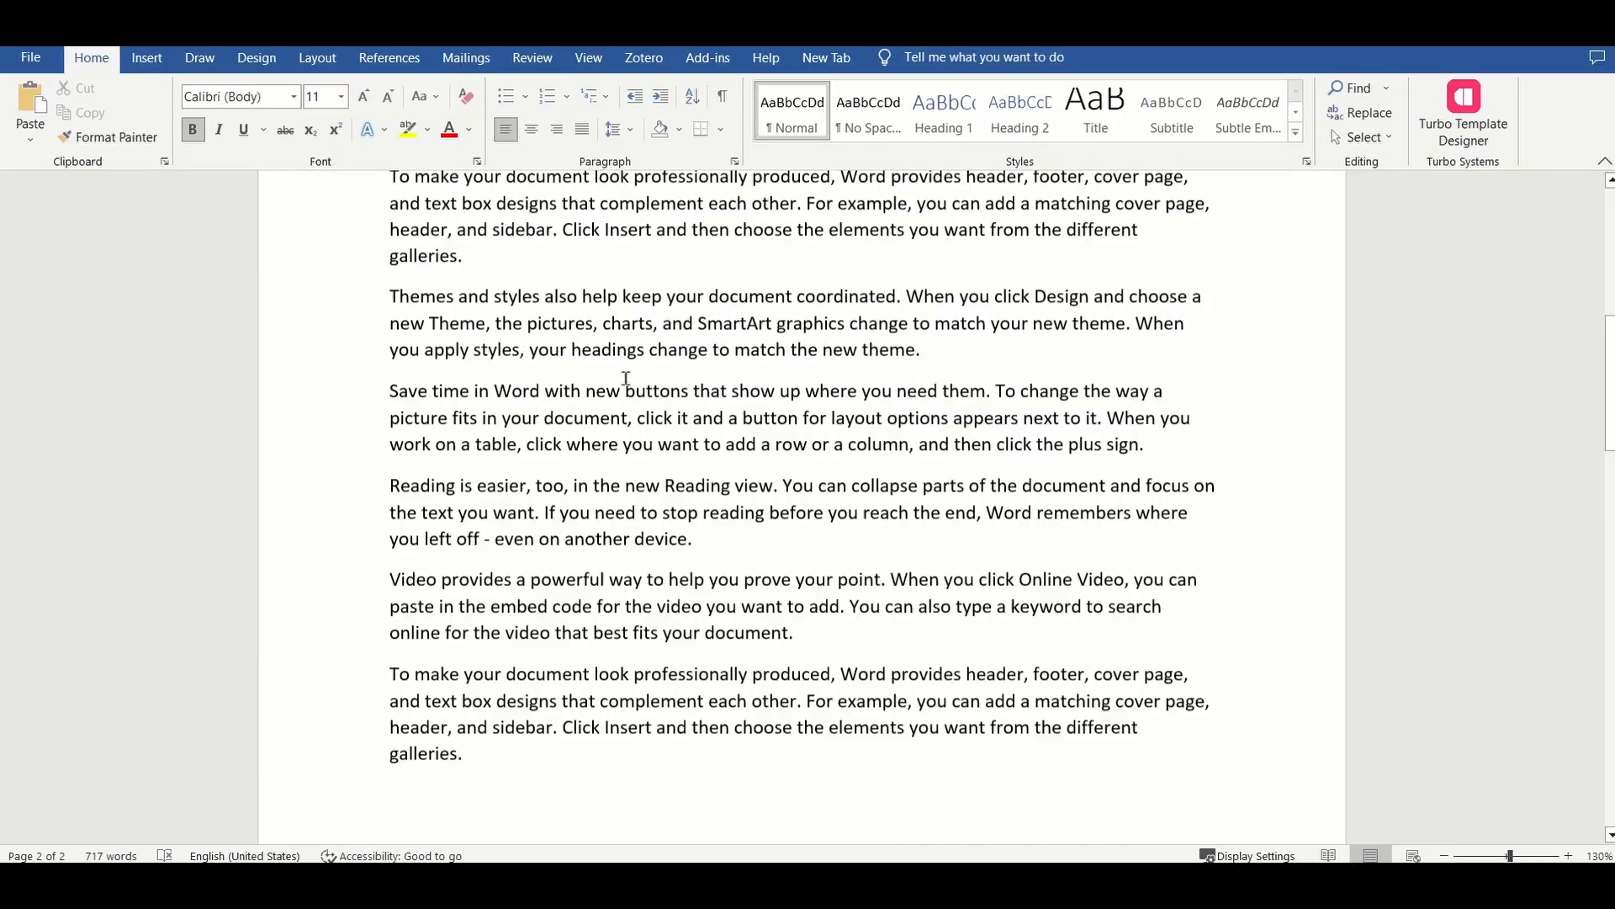
pyautogui.scroll(10, 626, 378)
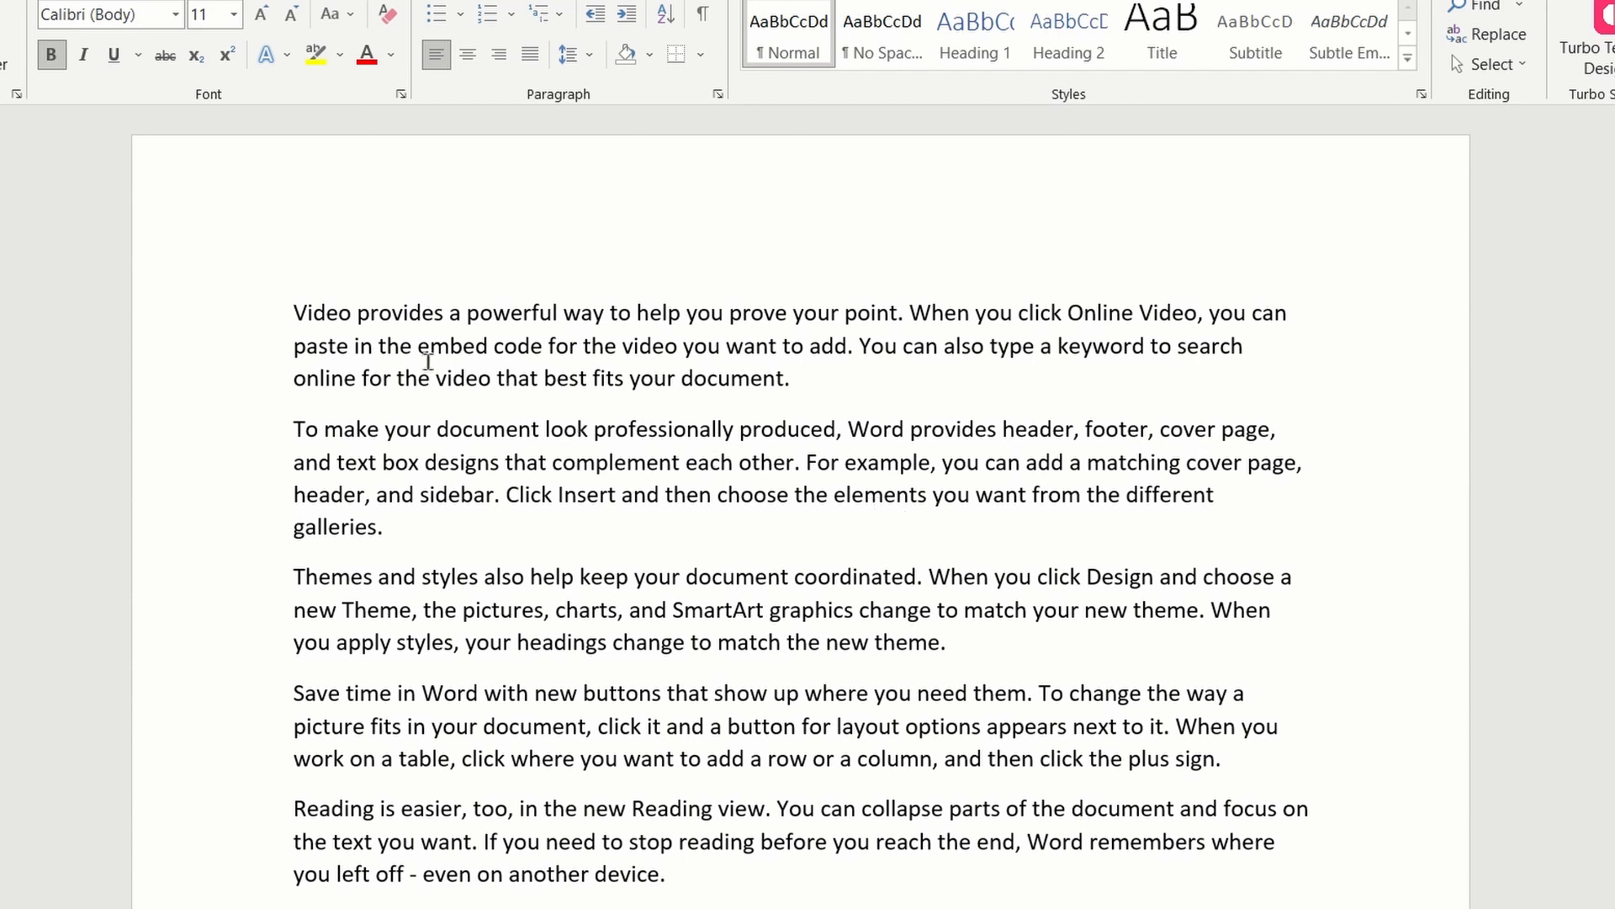
pyautogui.moveTo(292, 309); pyautogui.dragTo(361, 315)
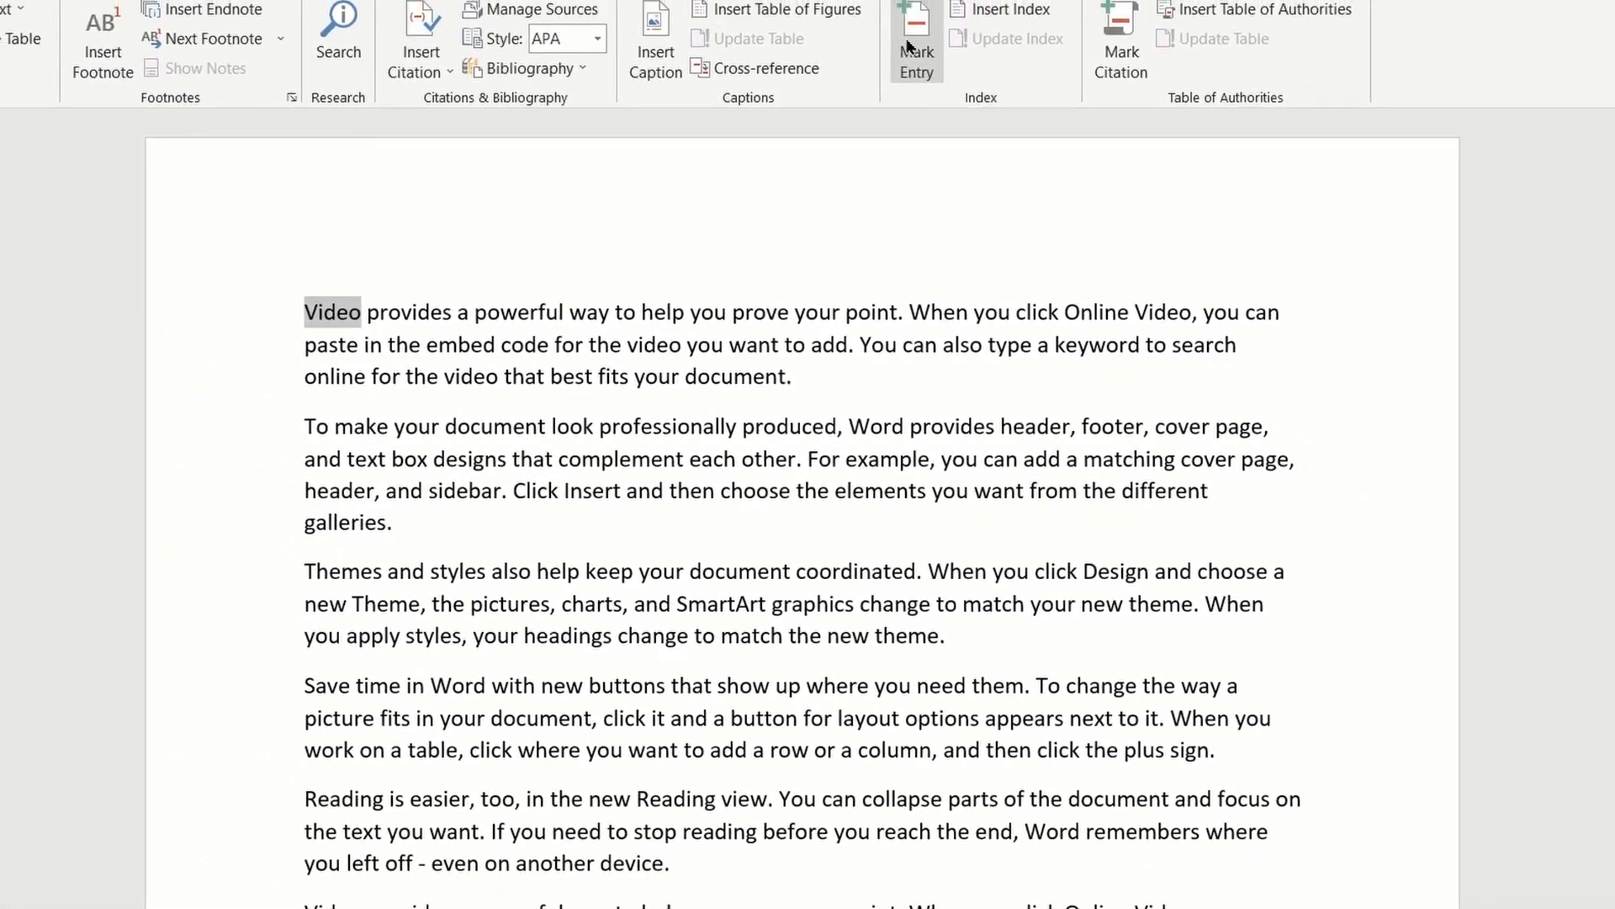
pyautogui.click(908, 46)
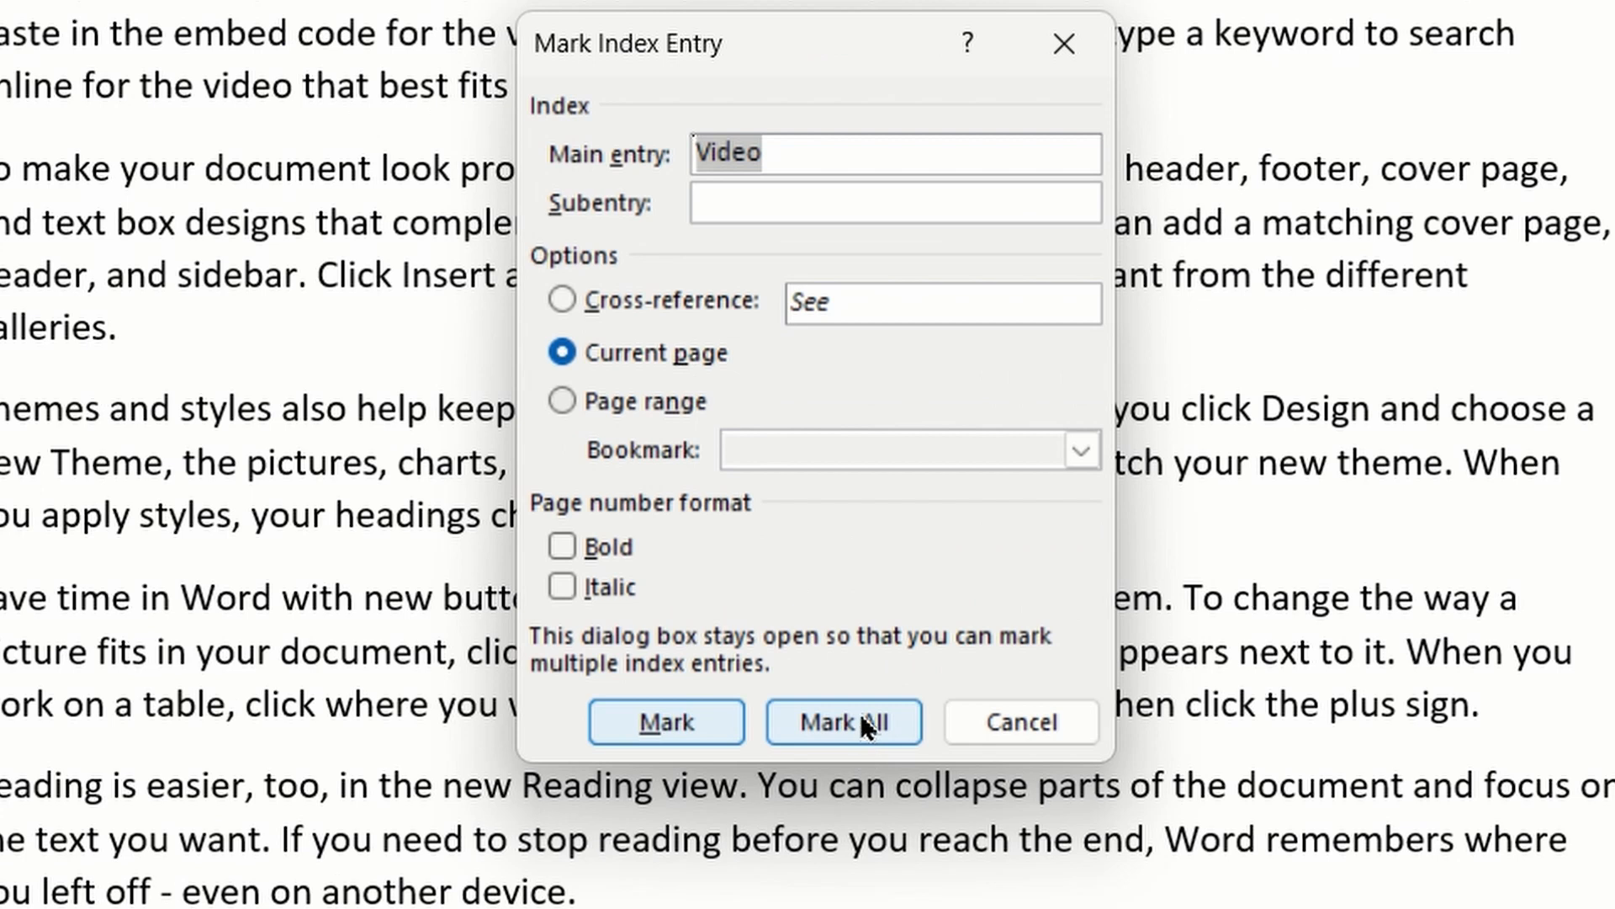
pyautogui.click(860, 713)
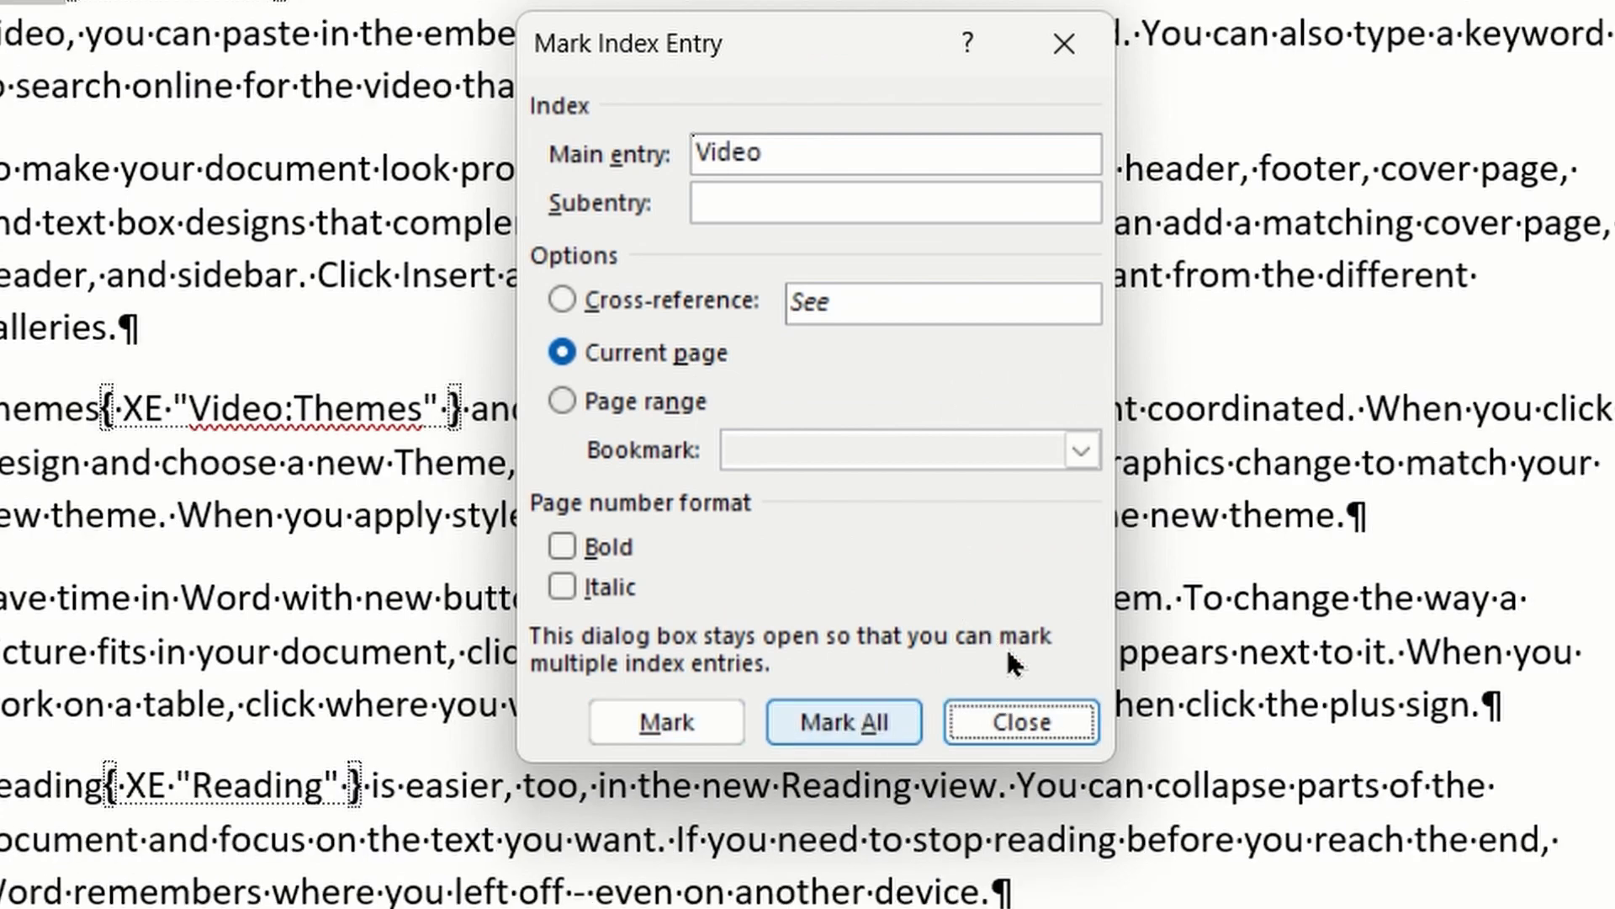
pyautogui.click(1022, 724)
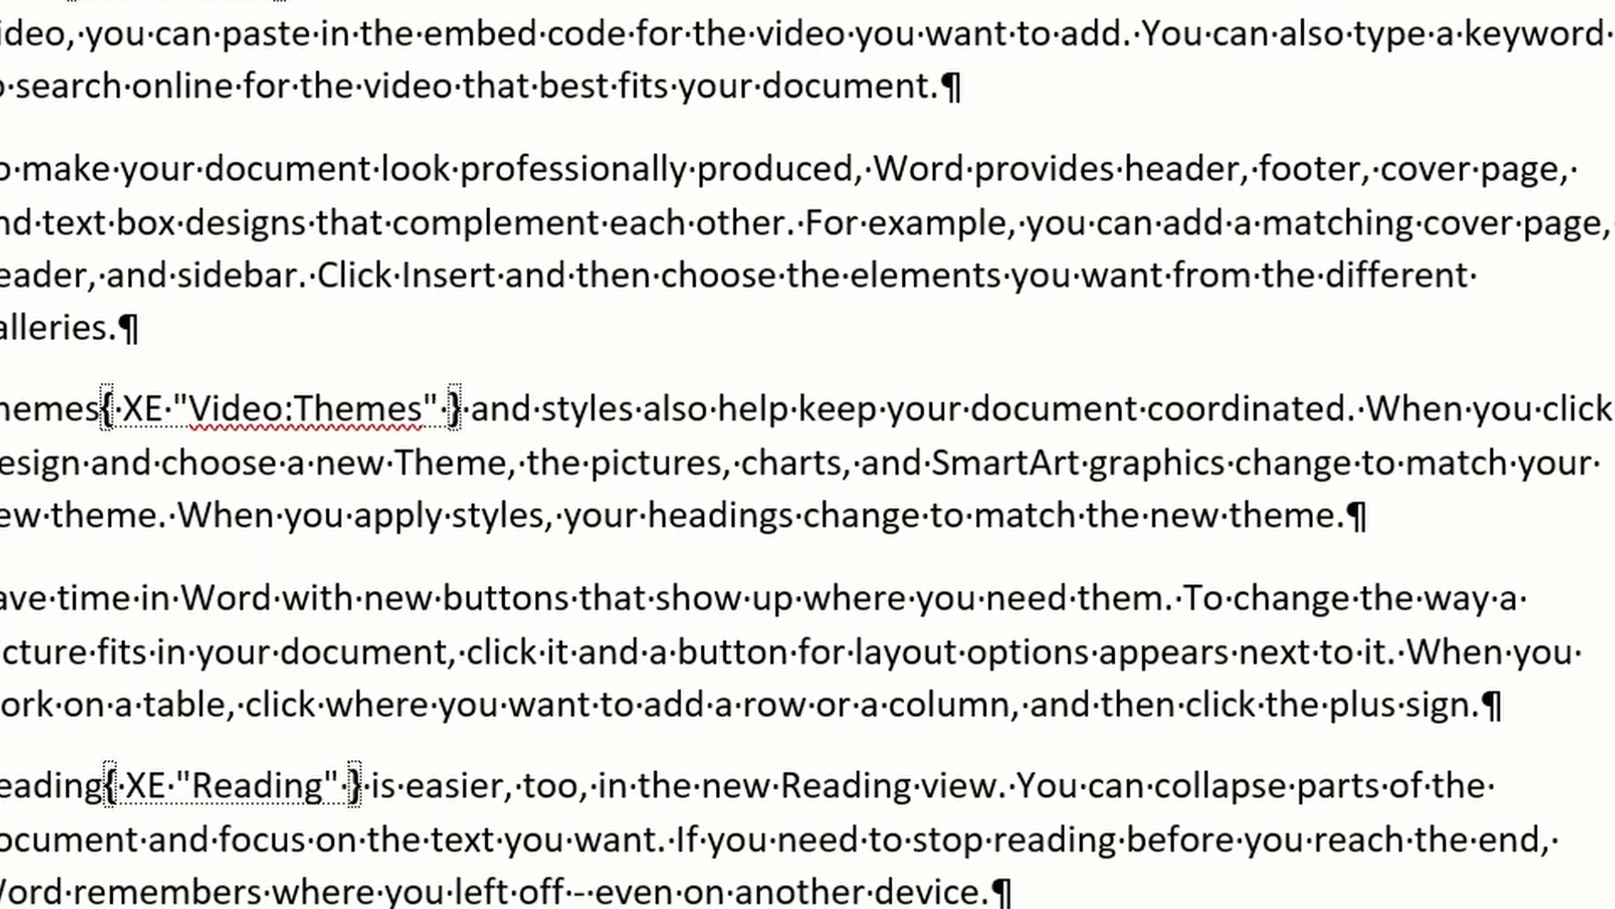
pyautogui.hotkey('ctrl', 'shift', '8')
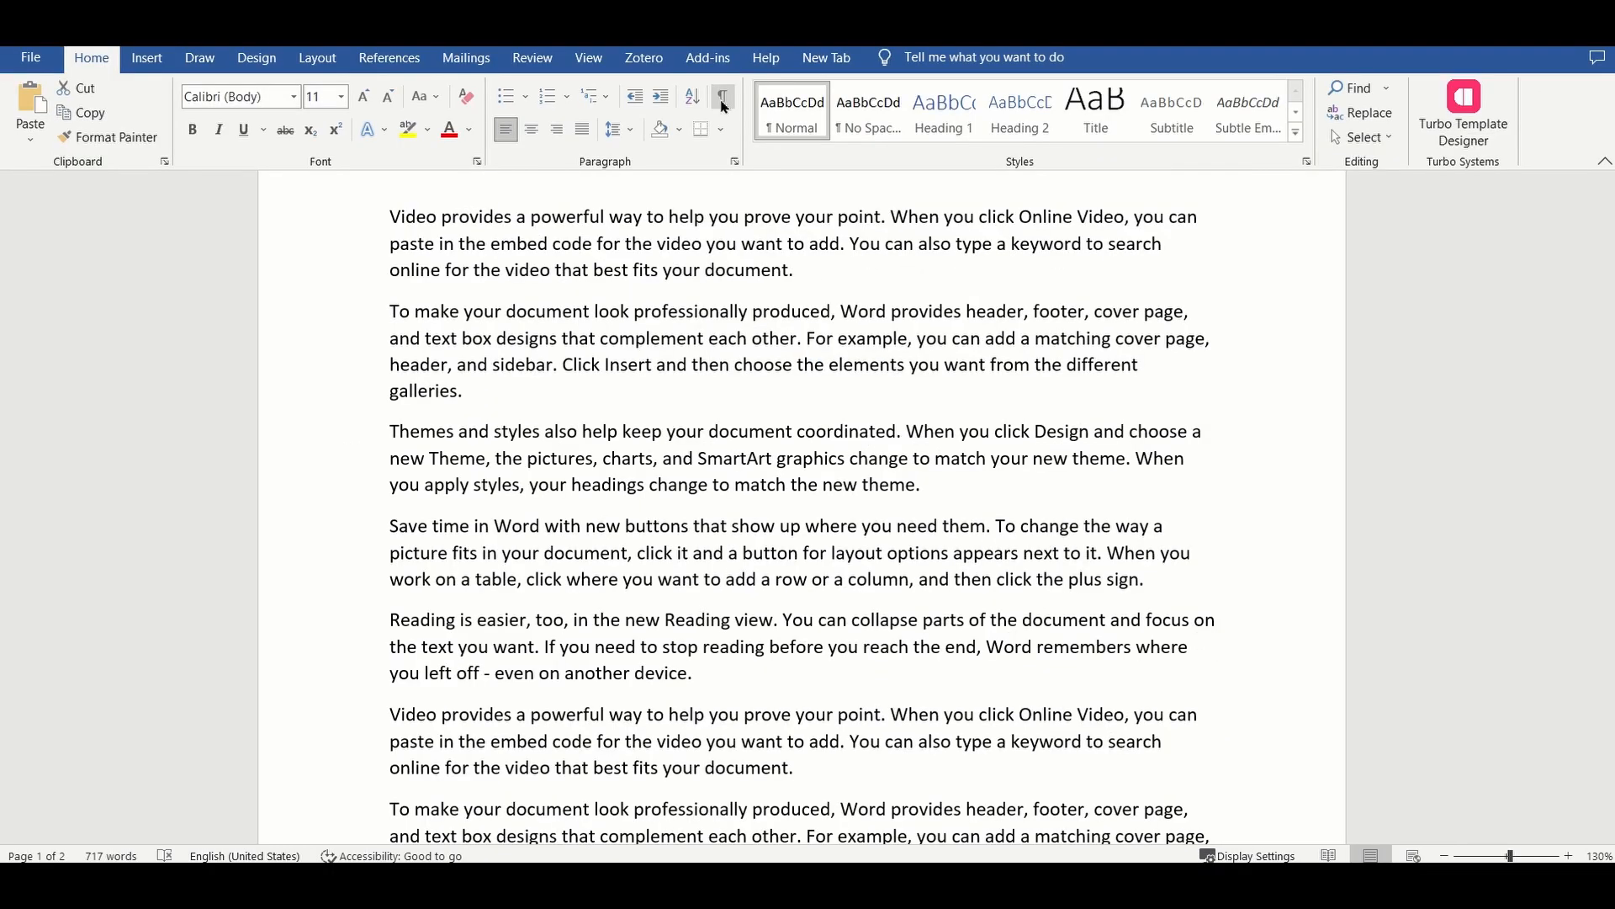
# Mark "Themes" in the third paragraph as an index entry with main entry Word and subentry Themes, and hide the formatting marks
pyautogui.doubleClick(394, 434)
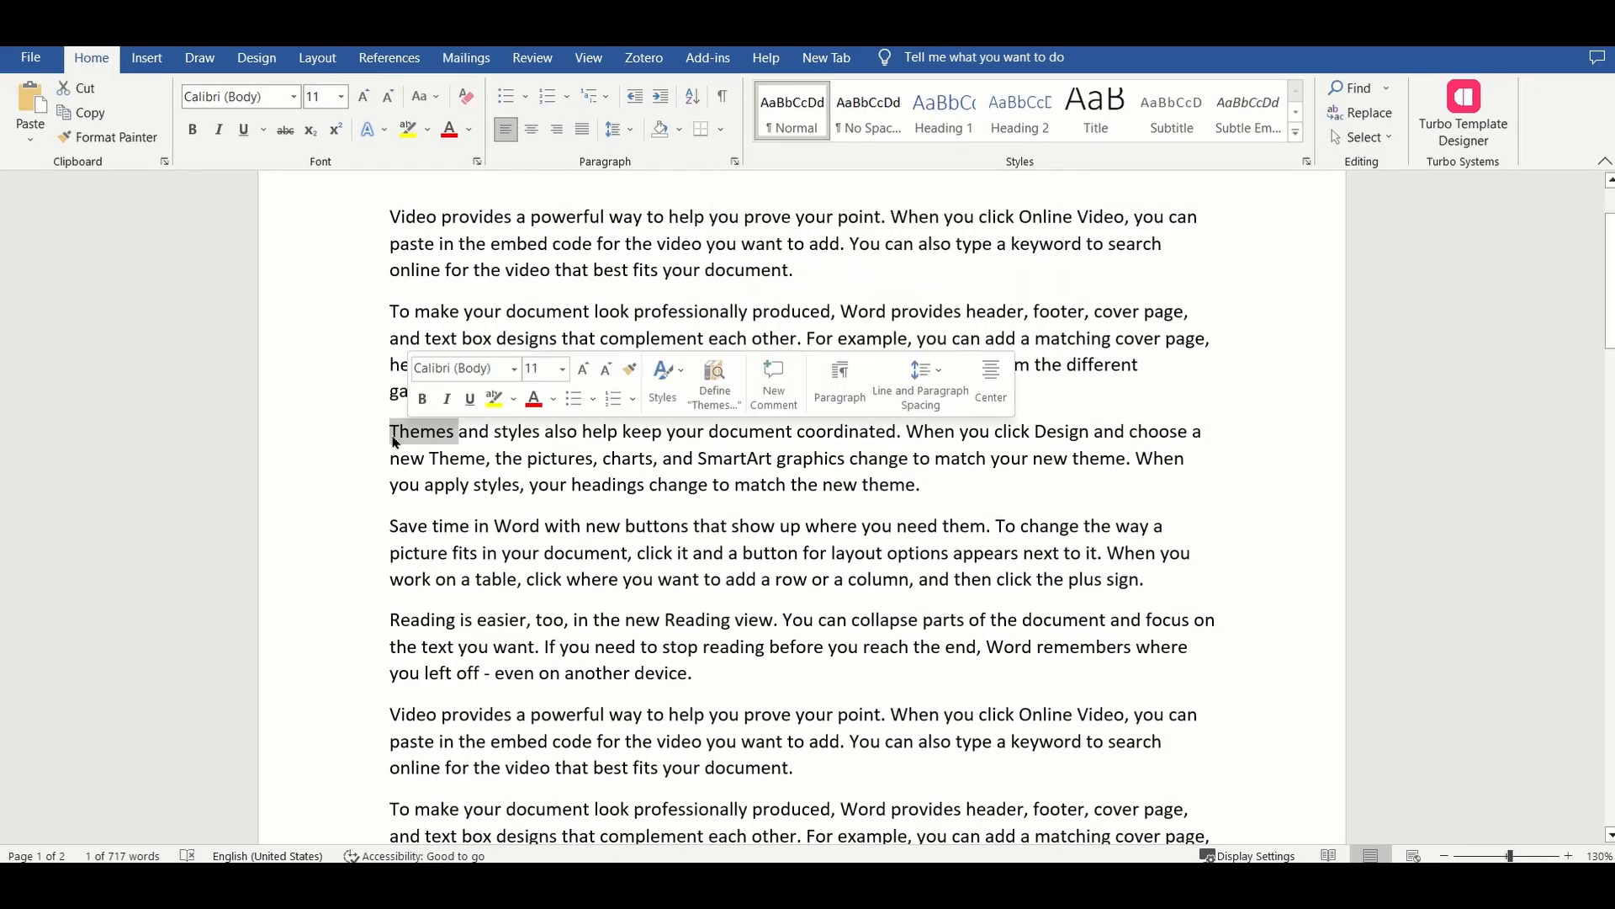
pyautogui.click(392, 434)
pyautogui.moveTo(389, 432); pyautogui.dragTo(454, 439)
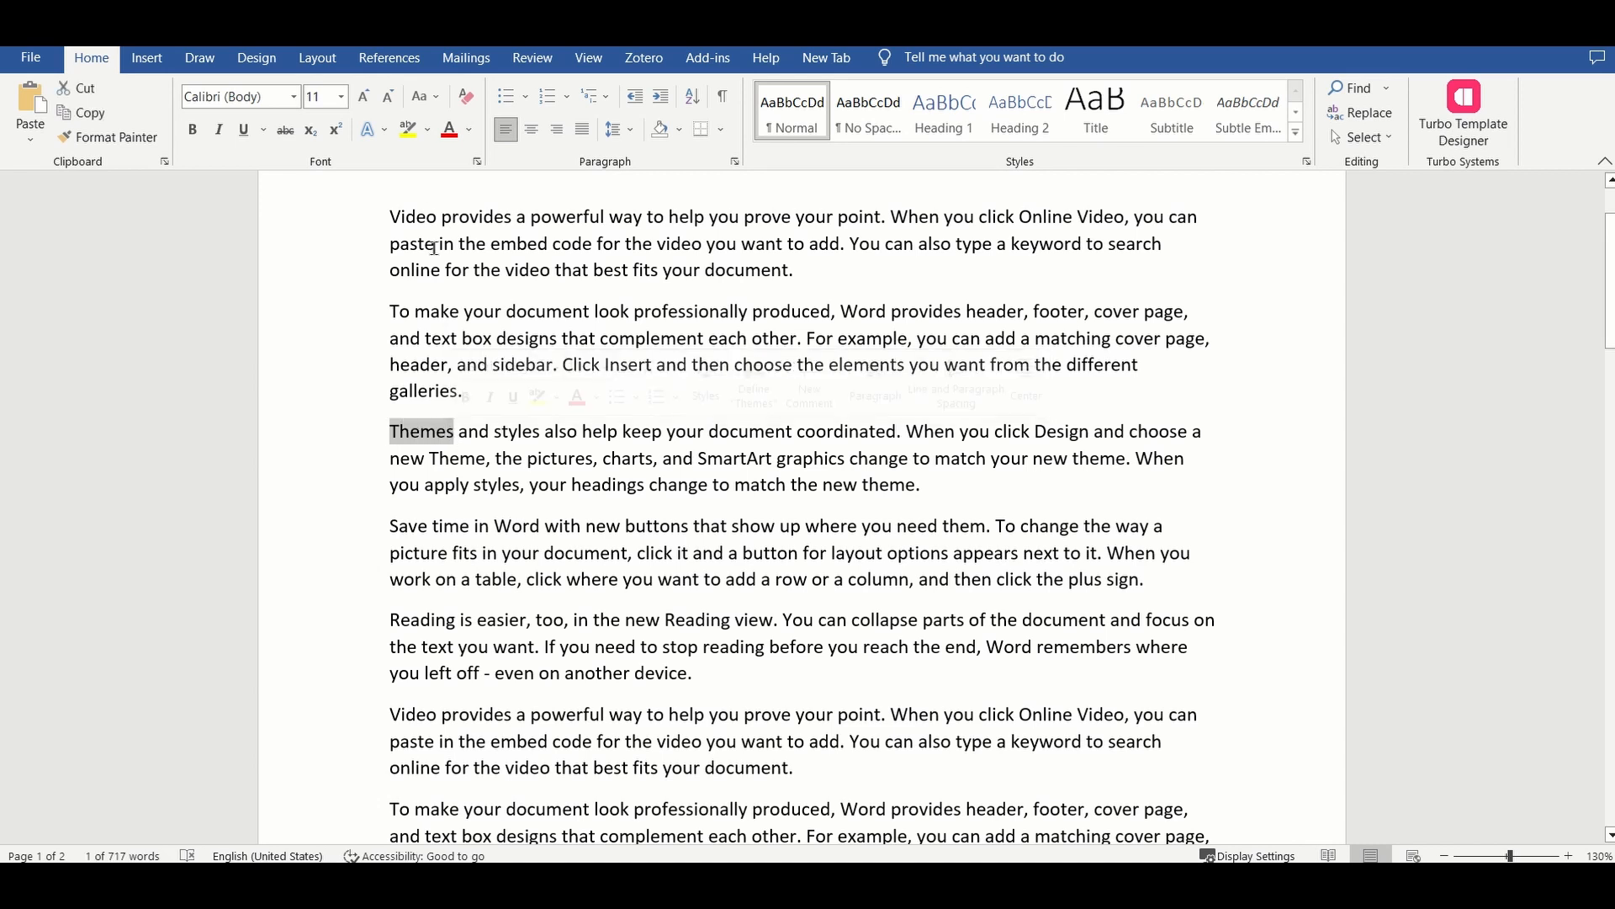
pyautogui.click(390, 57)
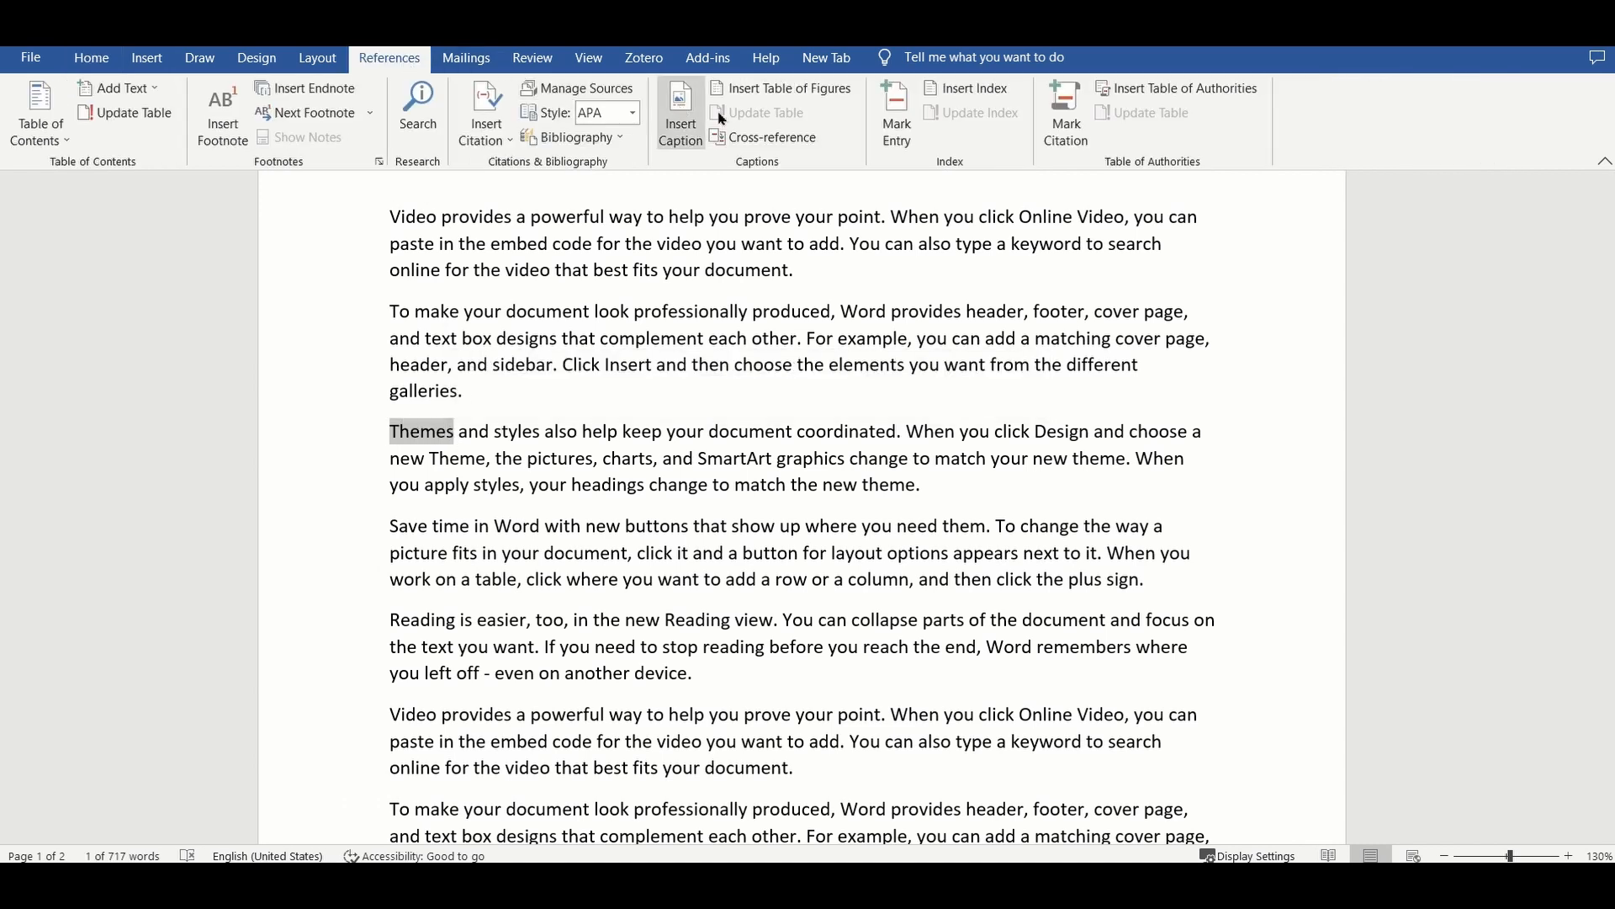
pyautogui.click(893, 121)
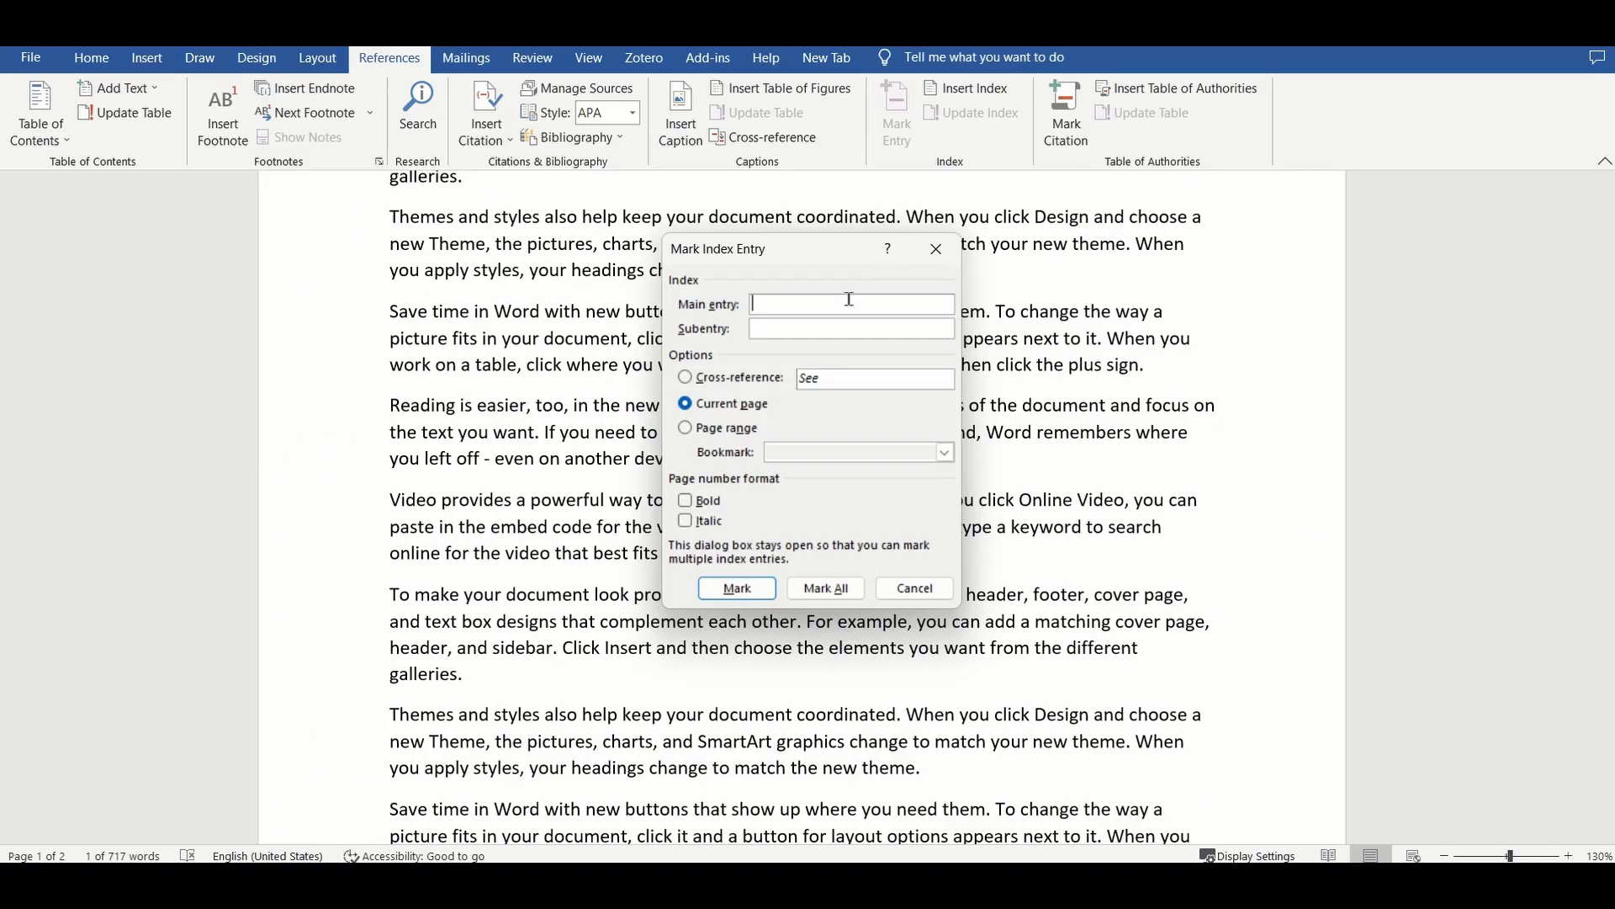
pyautogui.write('Word')
pyautogui.press('Tab')
pyautogui.write('Themes')
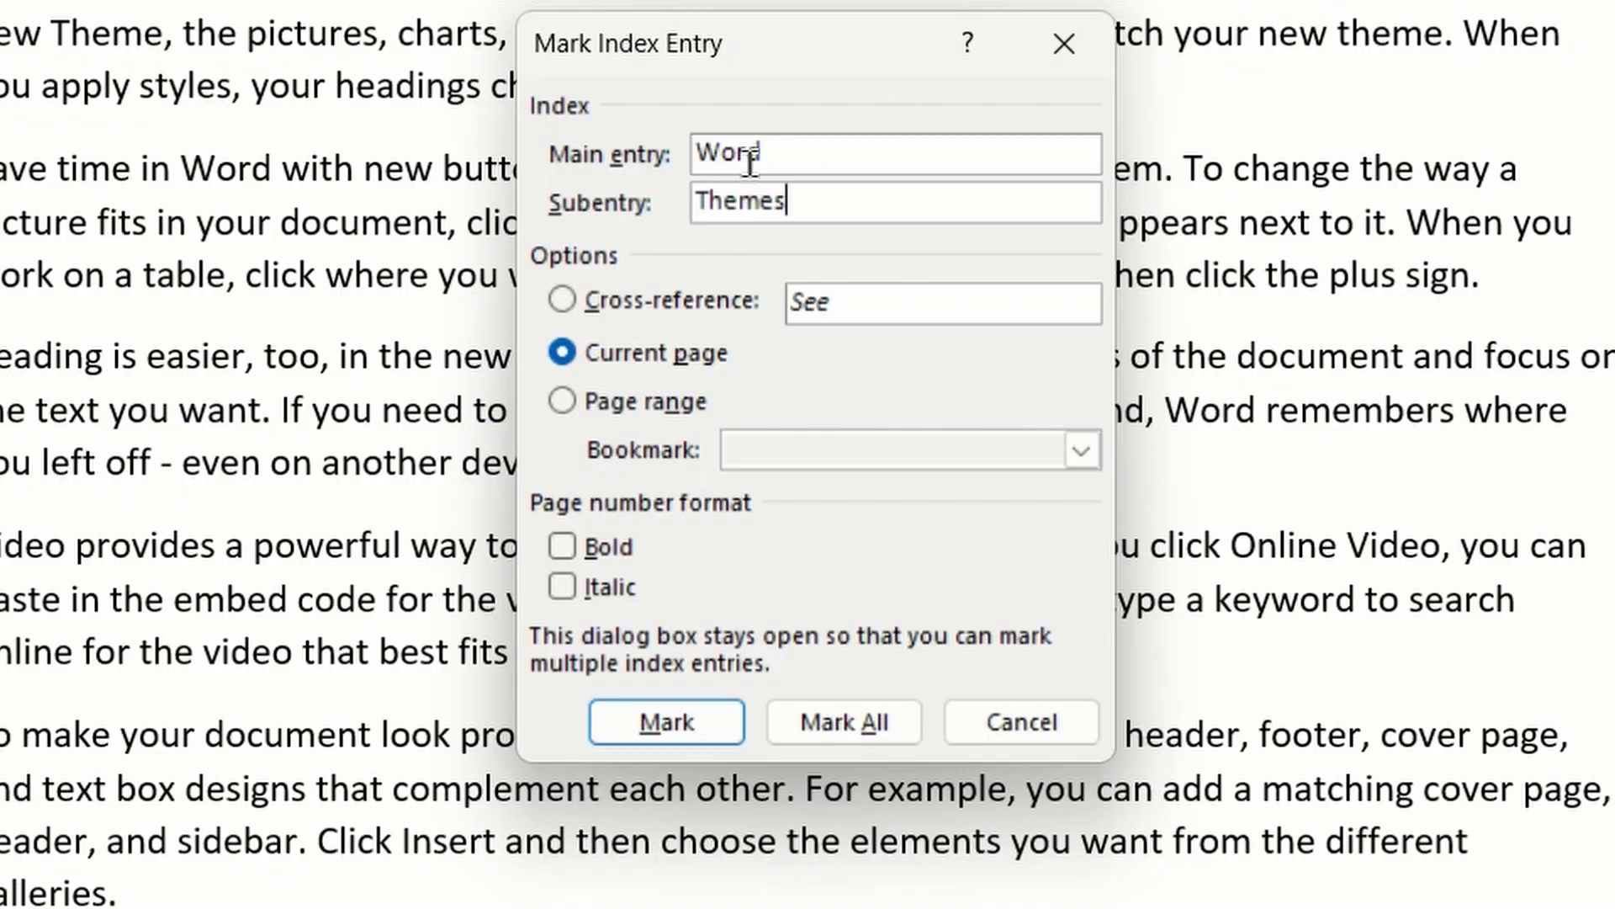
pyautogui.click(700, 724)
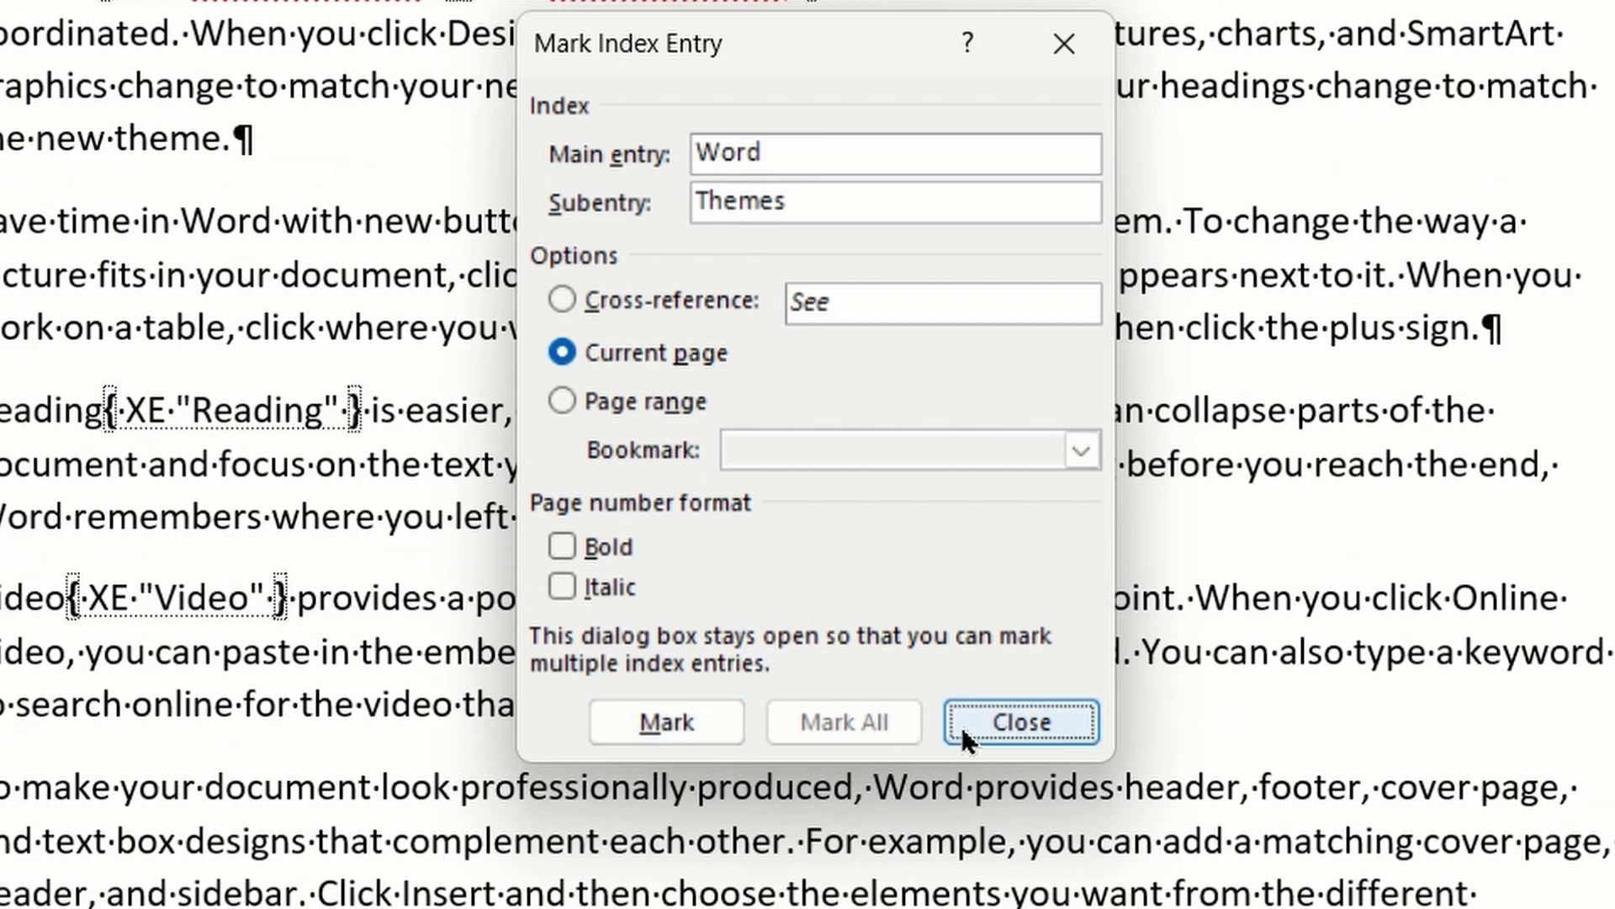
pyautogui.click(1003, 725)
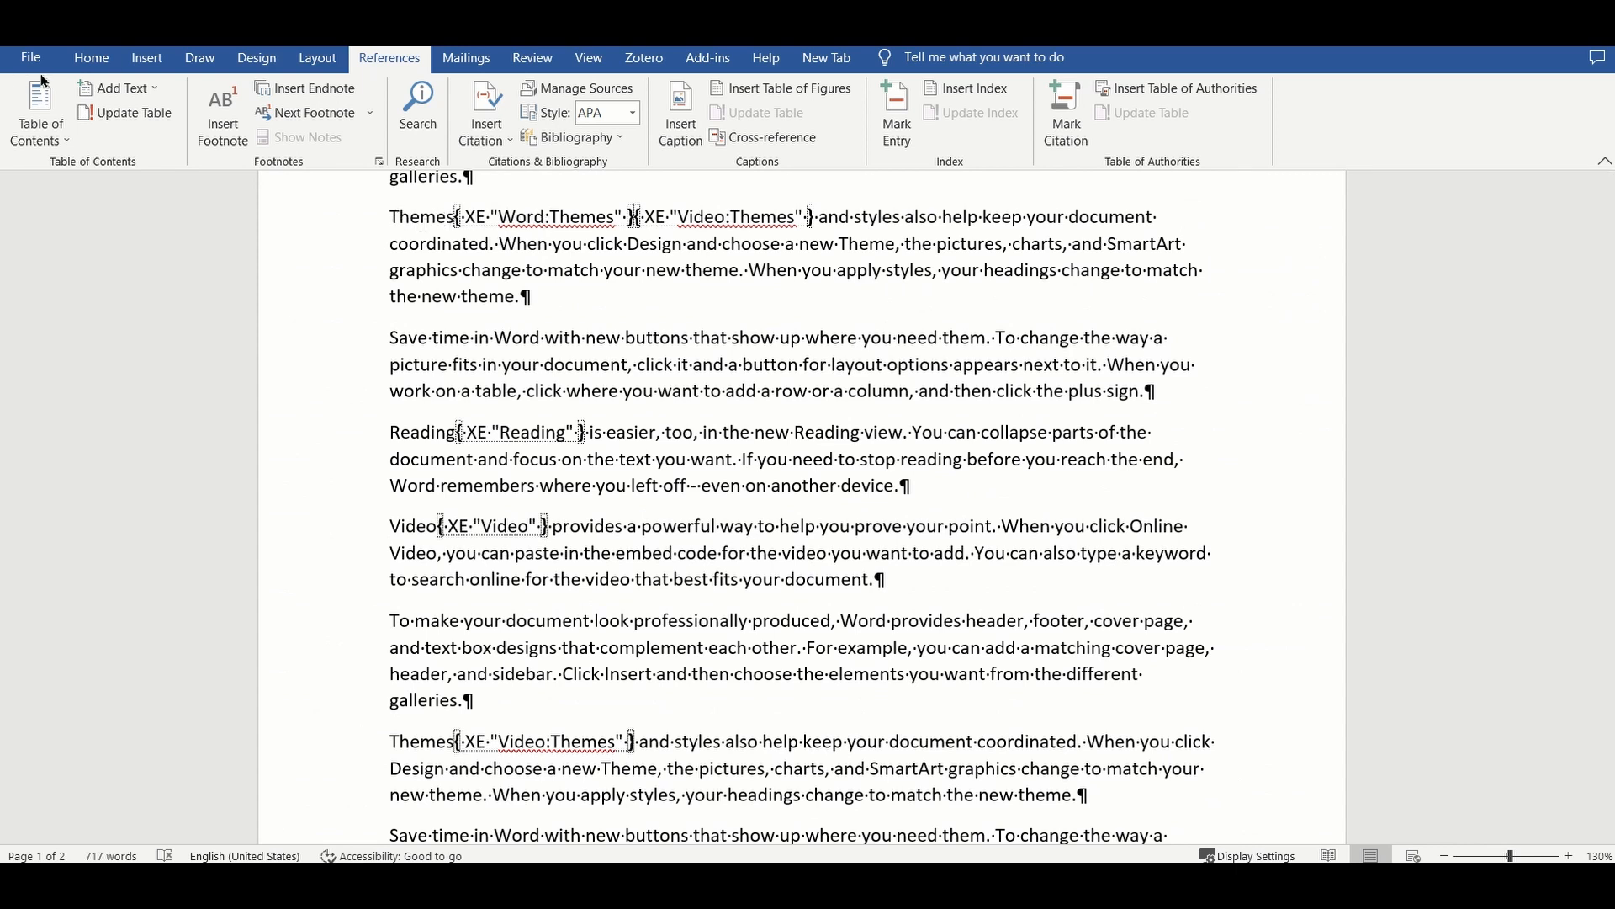
pyautogui.click(91, 57)
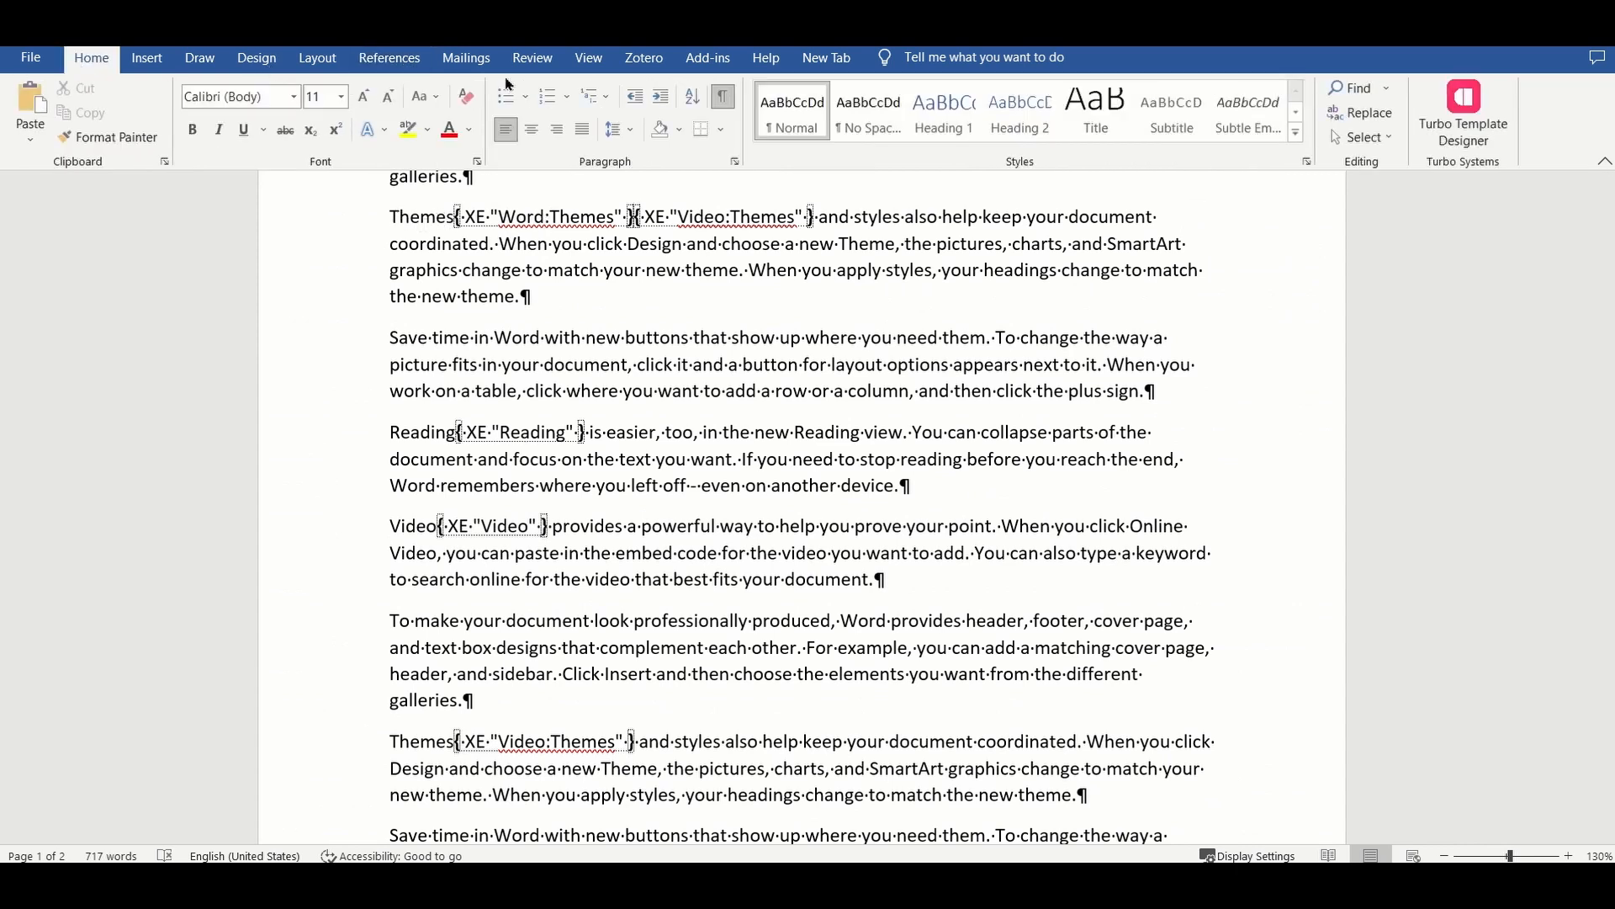
pyautogui.click(723, 96)
# Add a bold INDEX heading below the last paragraph of the document, with the insertion point on the line beneath it
pyautogui.scroll(-3, 957, 526)
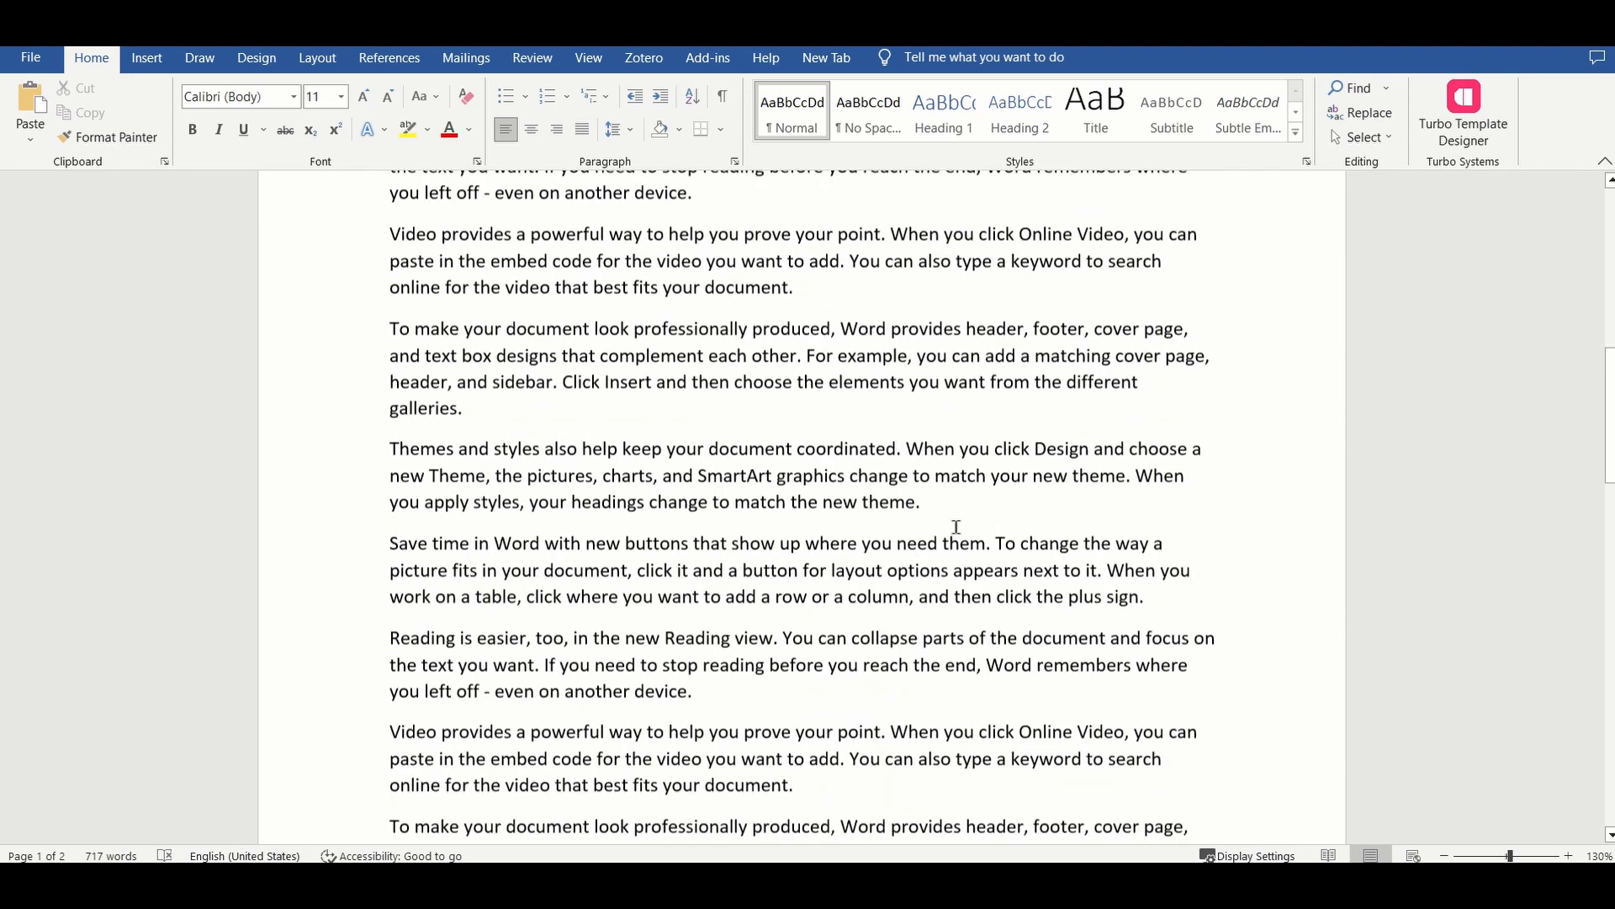
pyautogui.scroll(-14, 957, 527)
pyautogui.click(454, 429)
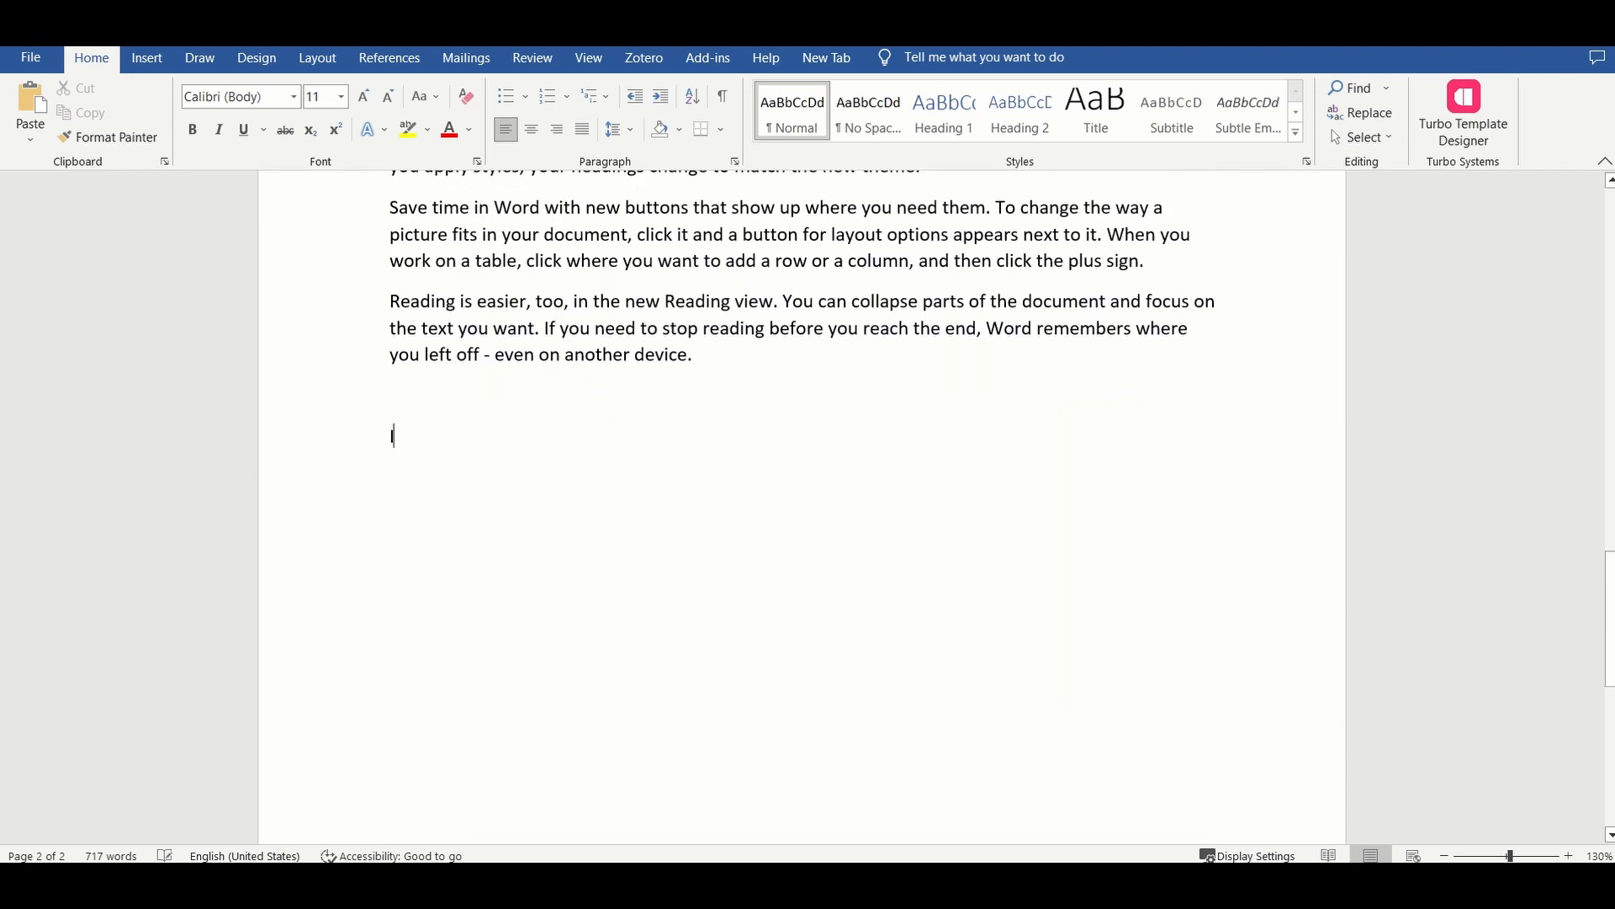
pyautogui.write('INDEX')
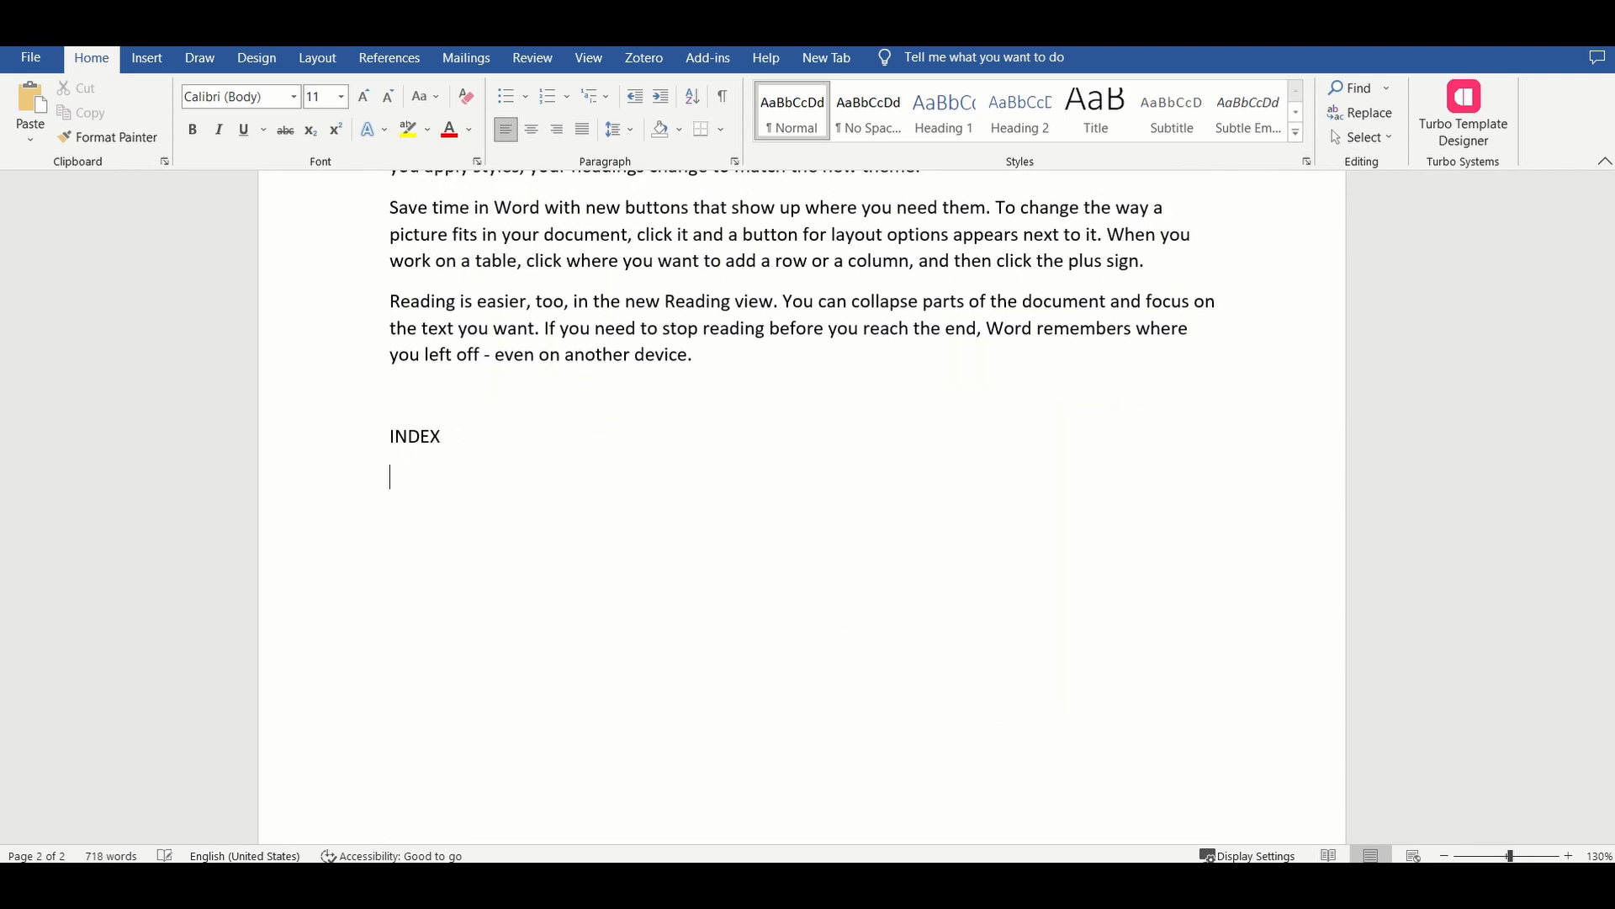
pyautogui.doubleClick(416, 439)
pyautogui.click(428, 407)
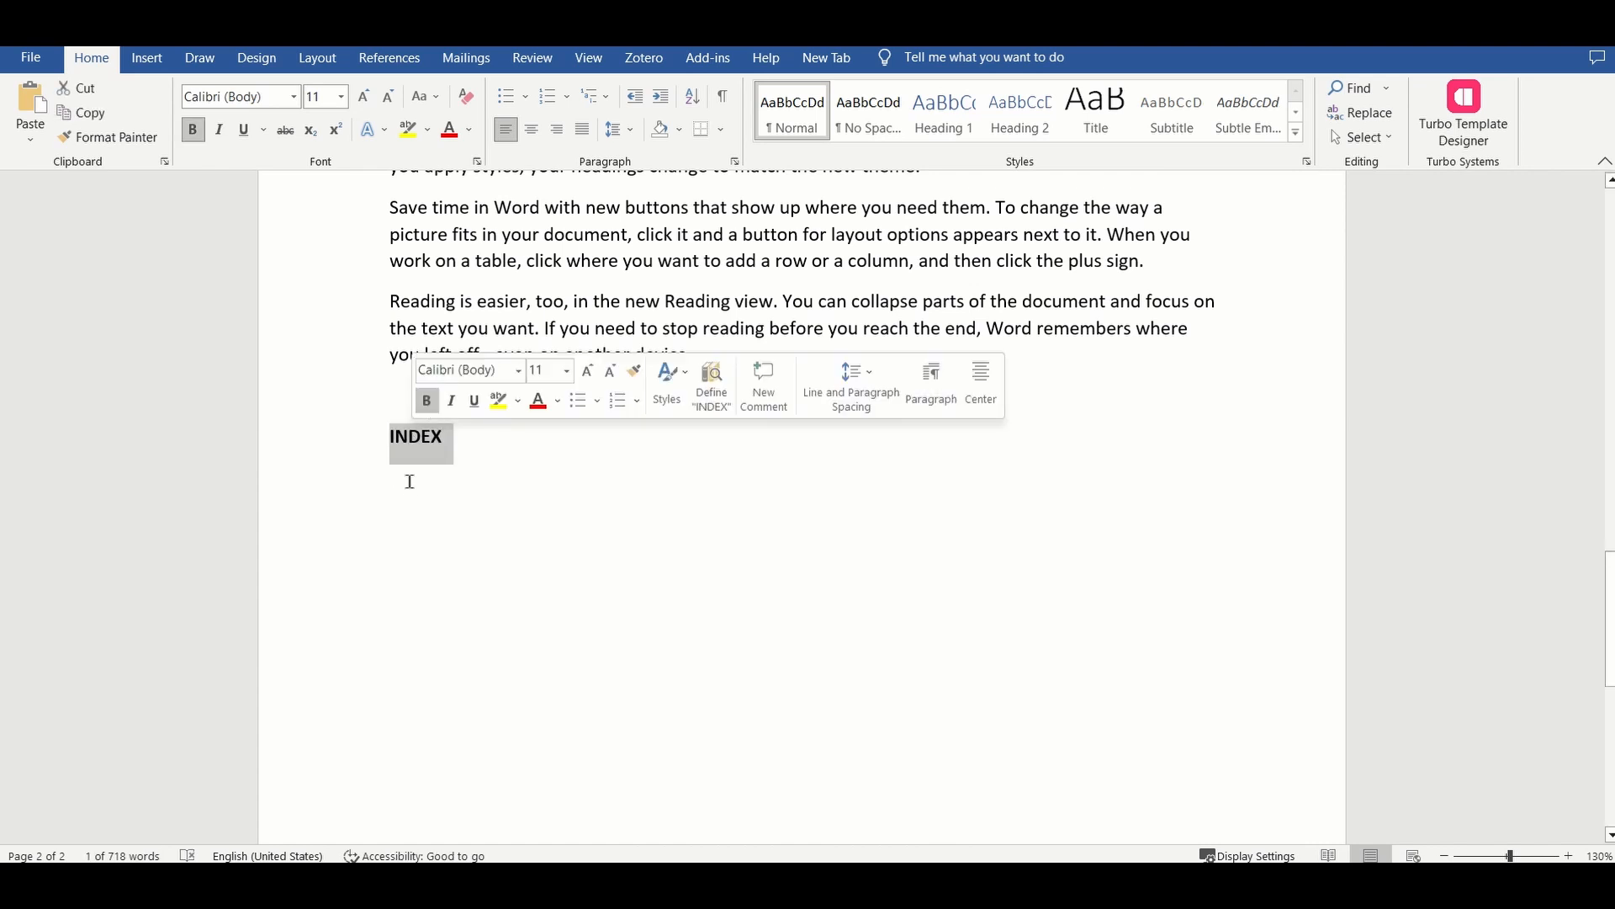
pyautogui.click(409, 480)
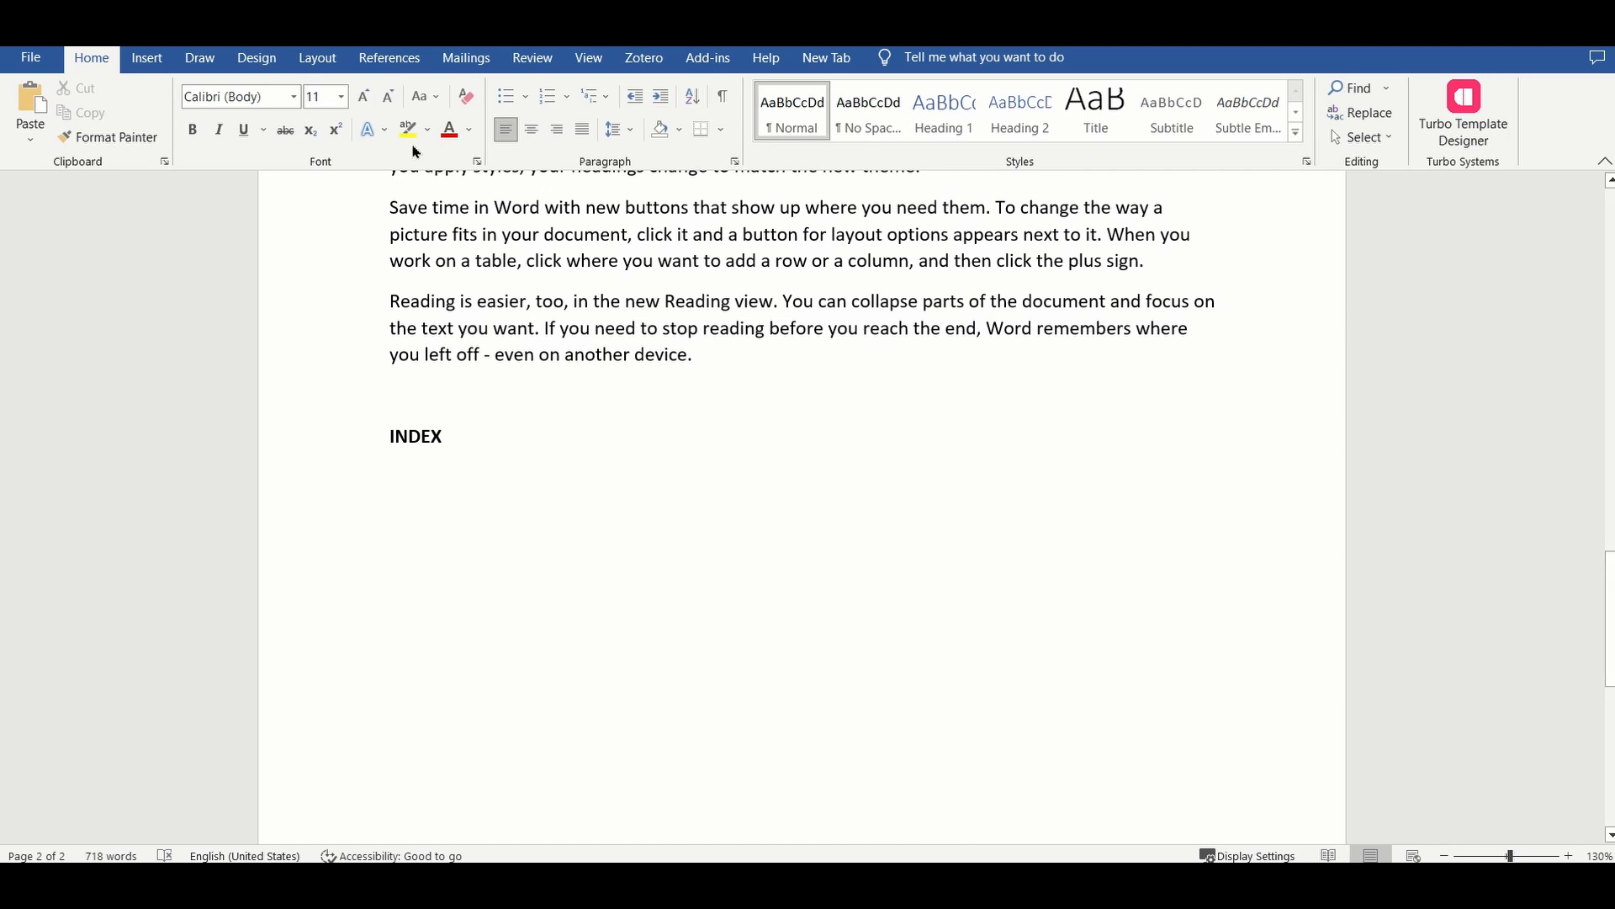
# Start inserting an index below the INDEX heading with right-aligned page numbers
pyautogui.click(406, 68)
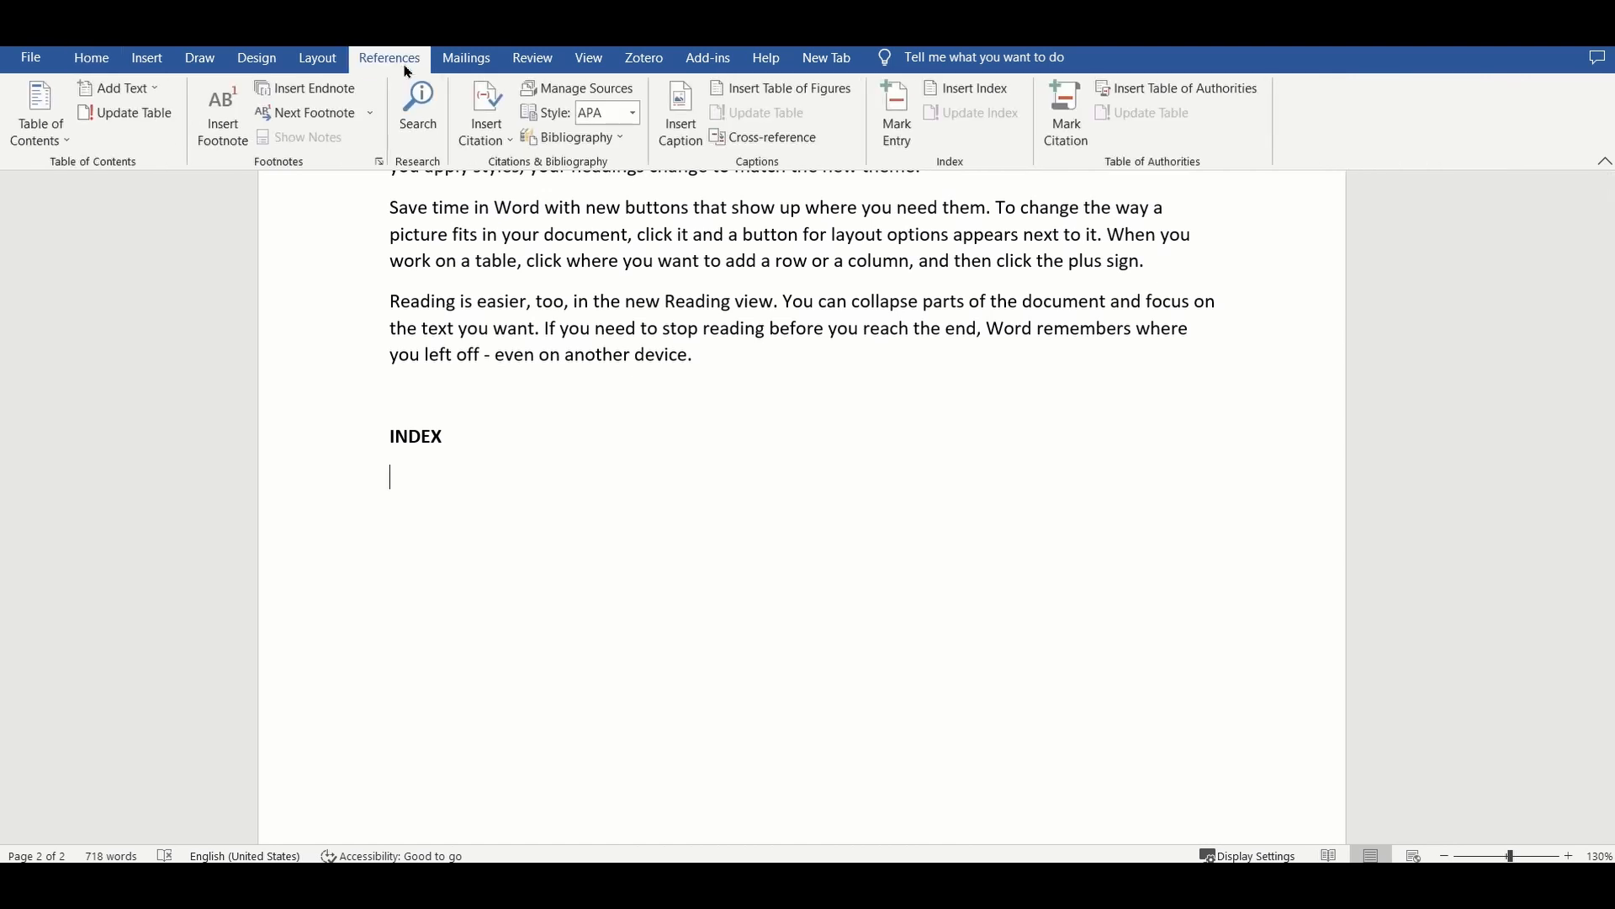
pyautogui.click(999, 96)
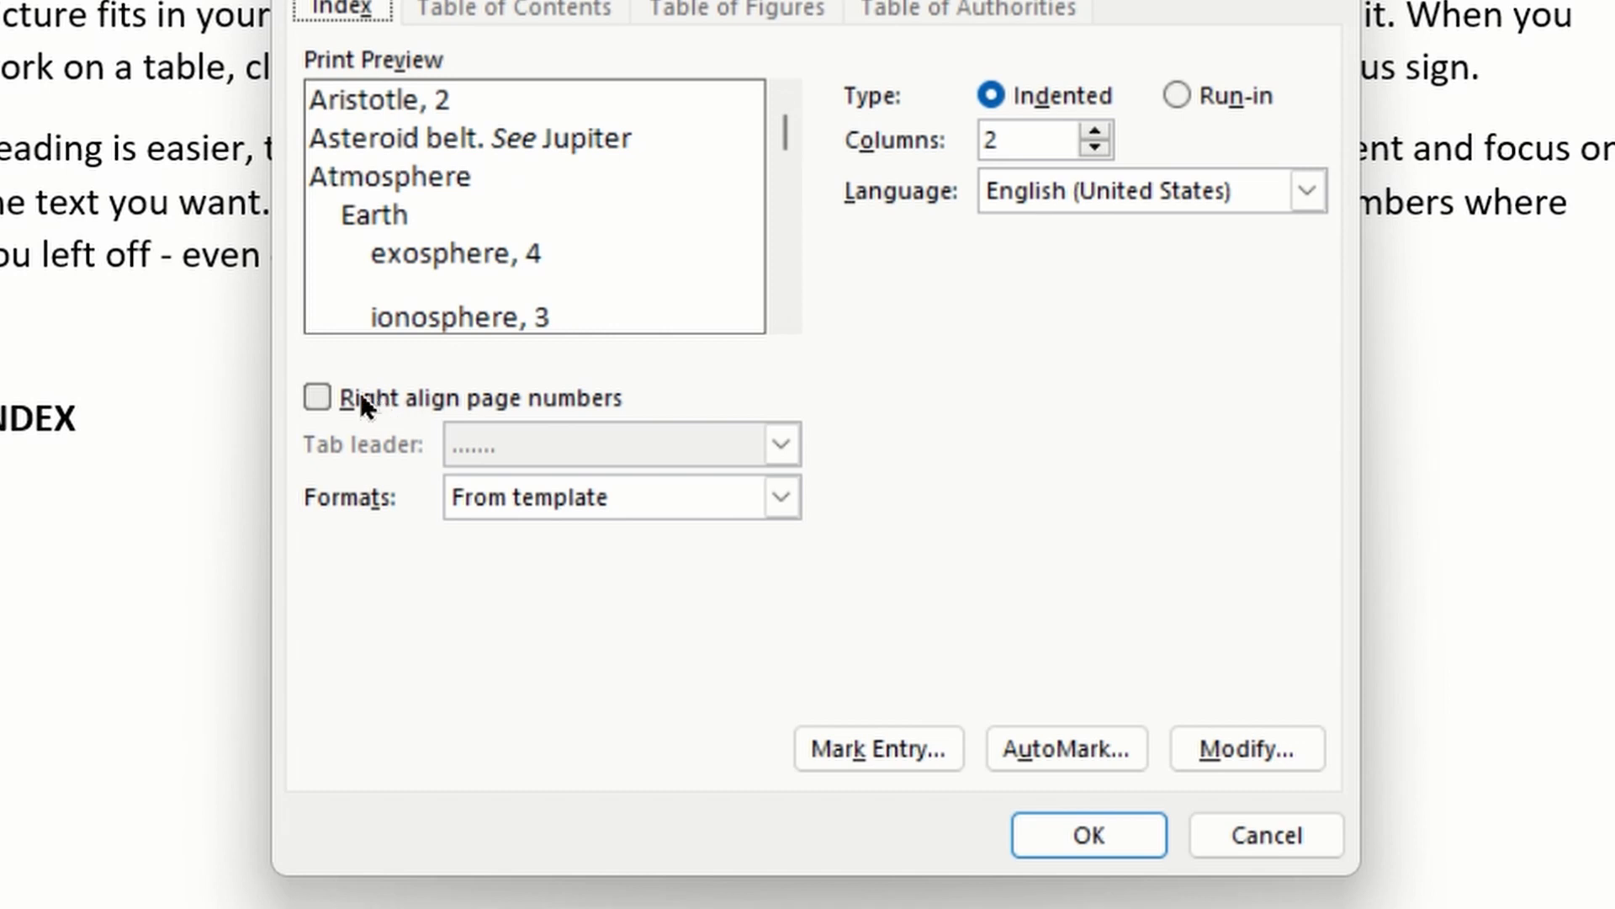
pyautogui.click(313, 398)
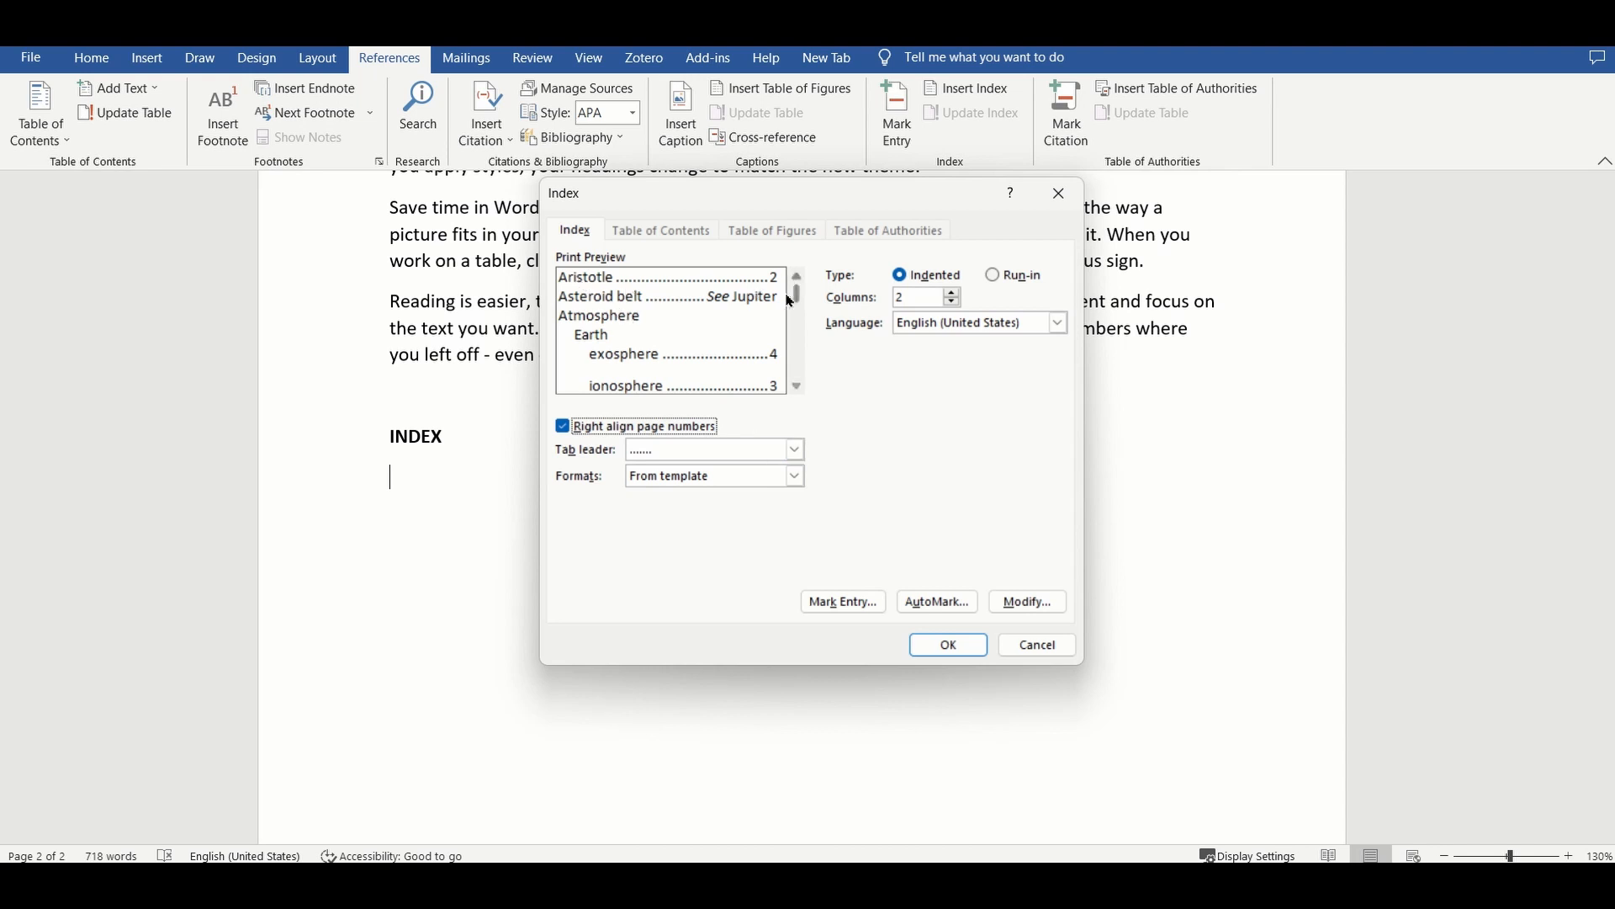
# Try the dashed and underline tab leaders and the Run-in type, returning to the dotted leader and Indented type
pyautogui.click(796, 451)
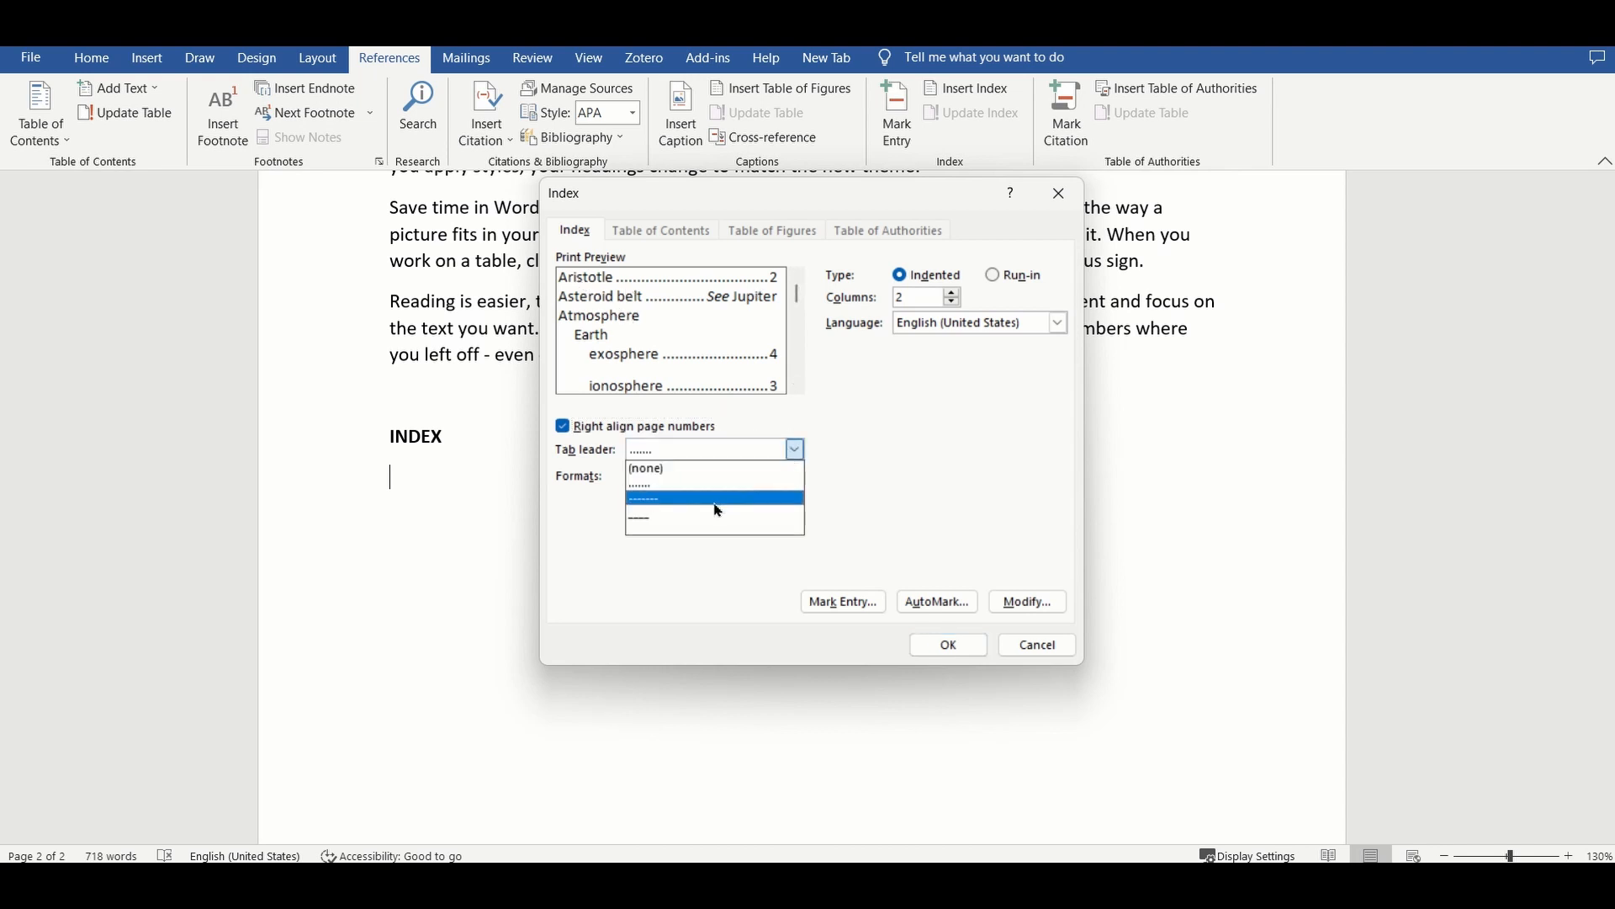
pyautogui.click(717, 505)
pyautogui.click(796, 450)
pyautogui.click(748, 514)
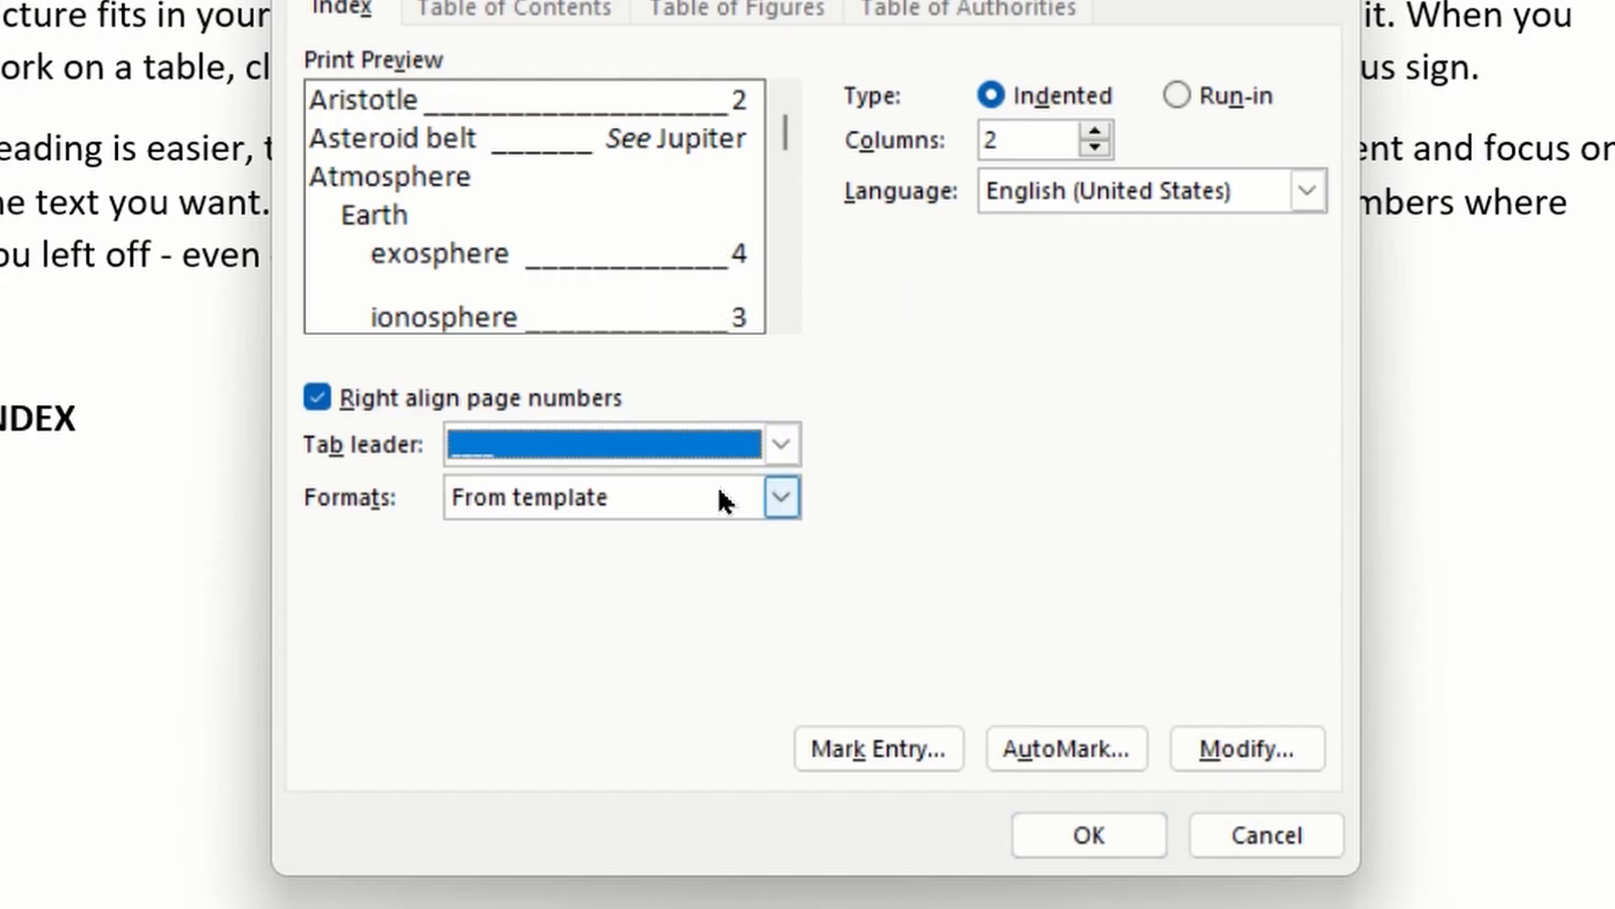
pyautogui.click(780, 445)
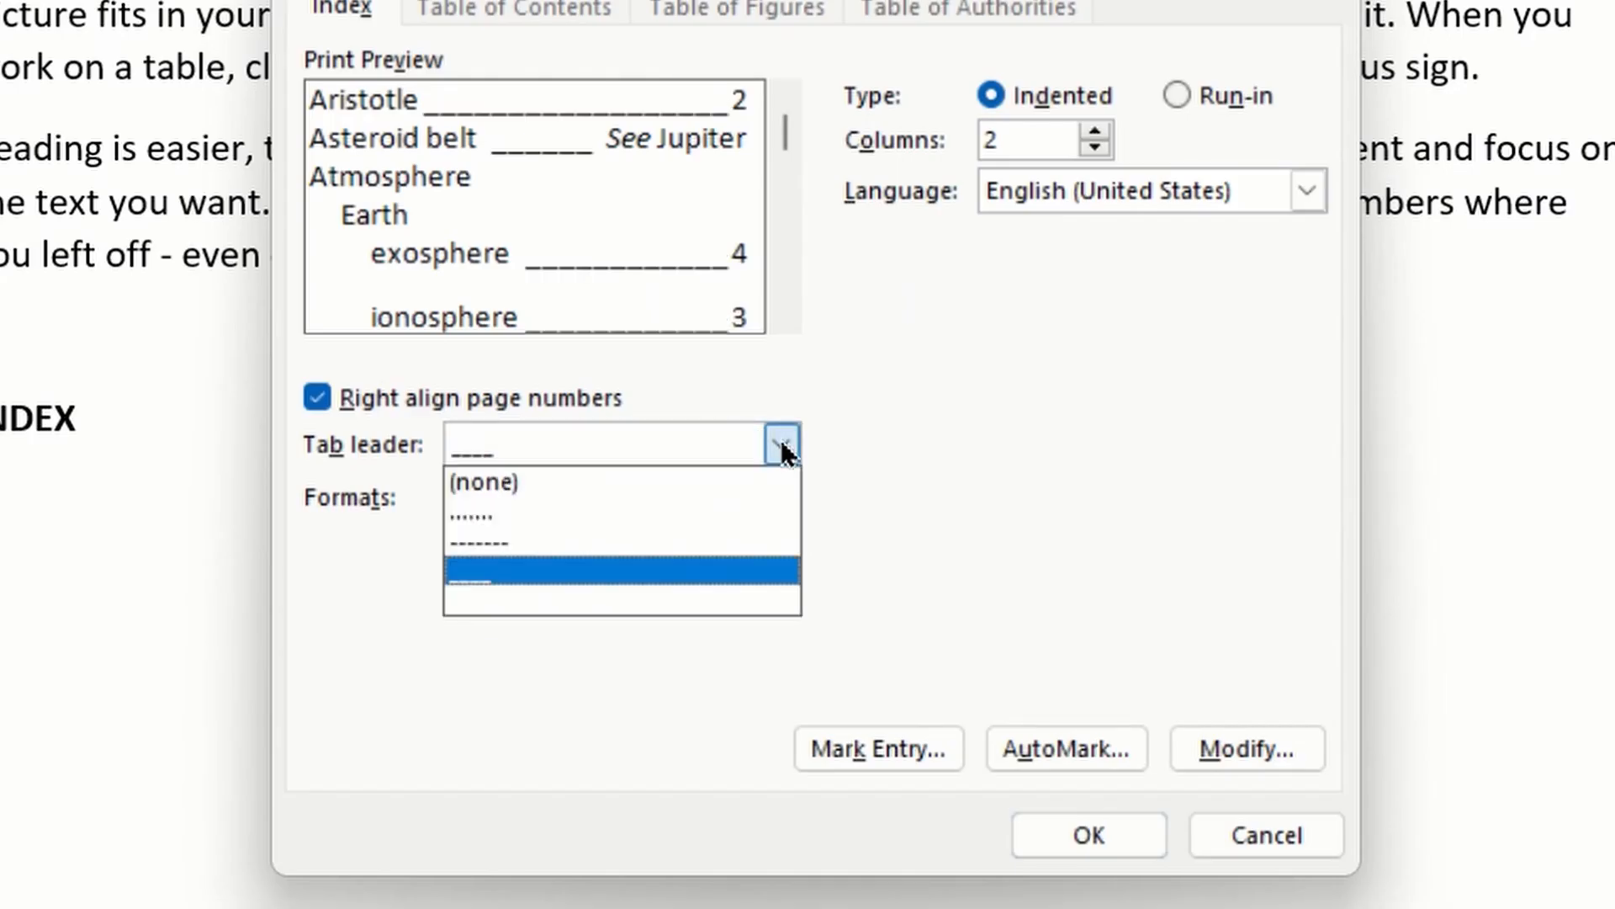
pyautogui.click(702, 515)
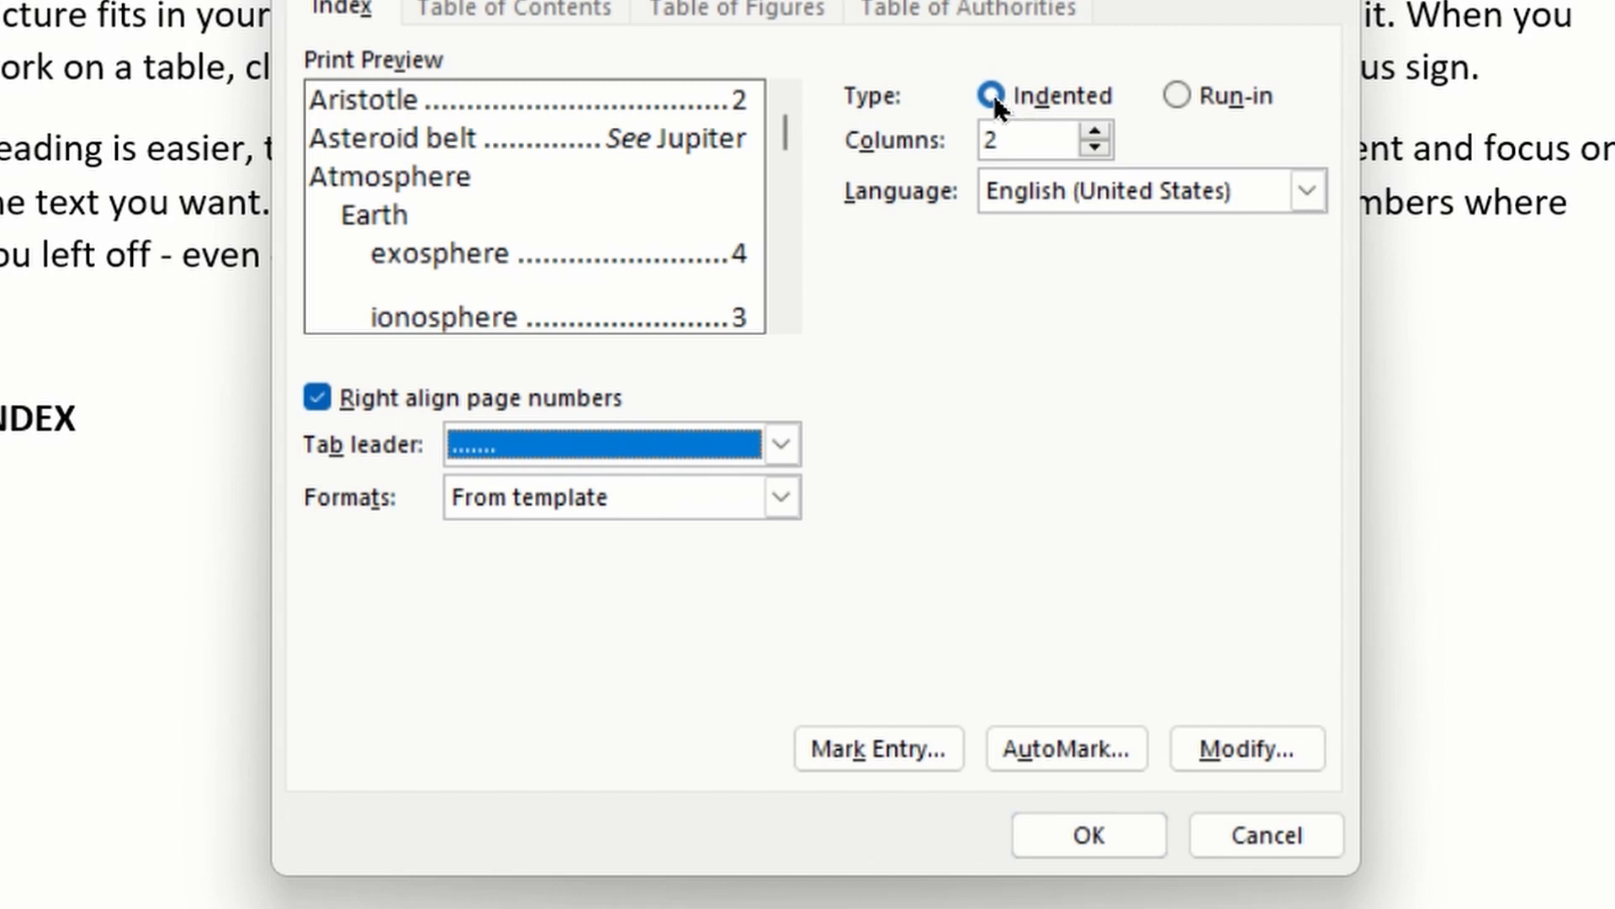
pyautogui.click(1178, 96)
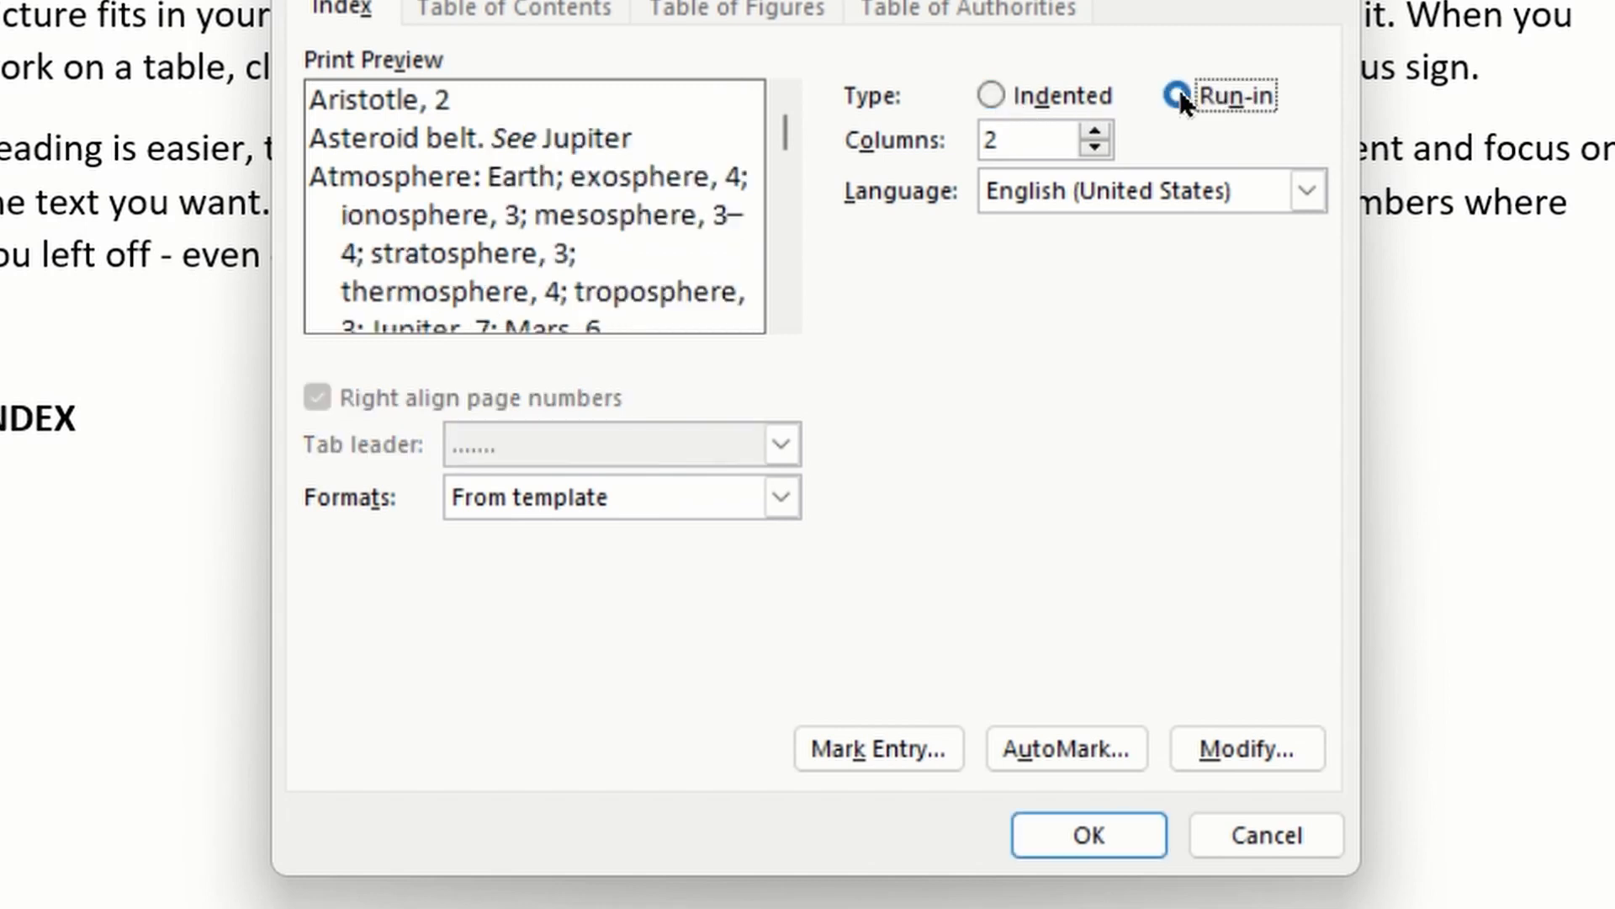
pyautogui.click(1068, 98)
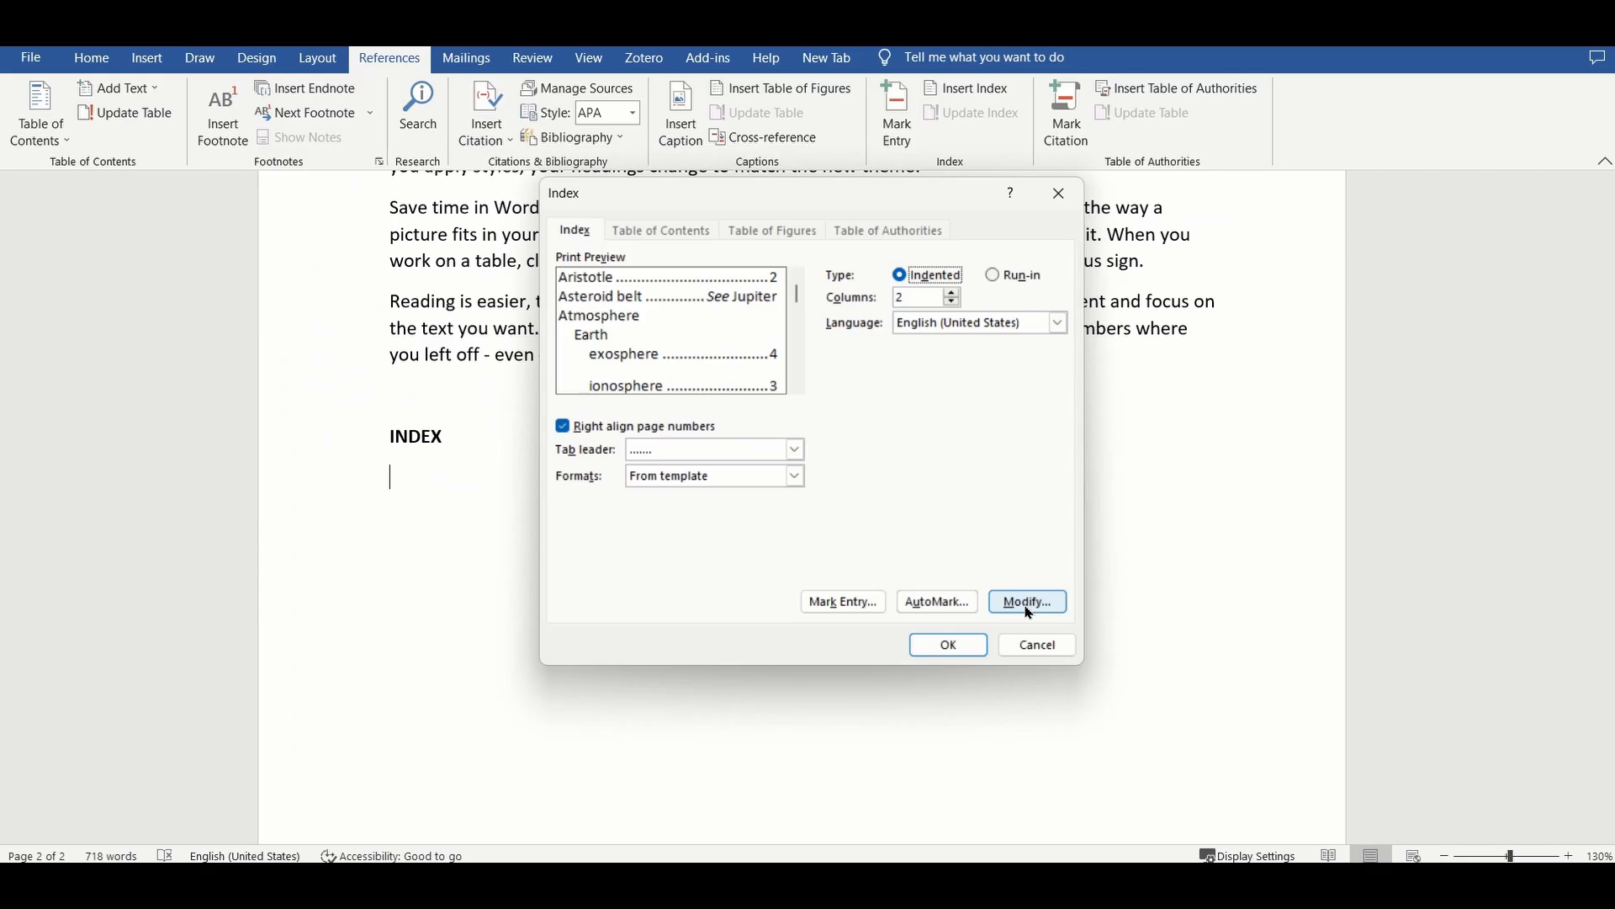
# Examine the Index 1 and Index 2 style definitions for the index, leaving Index 1 selected
pyautogui.click(1242, 748)
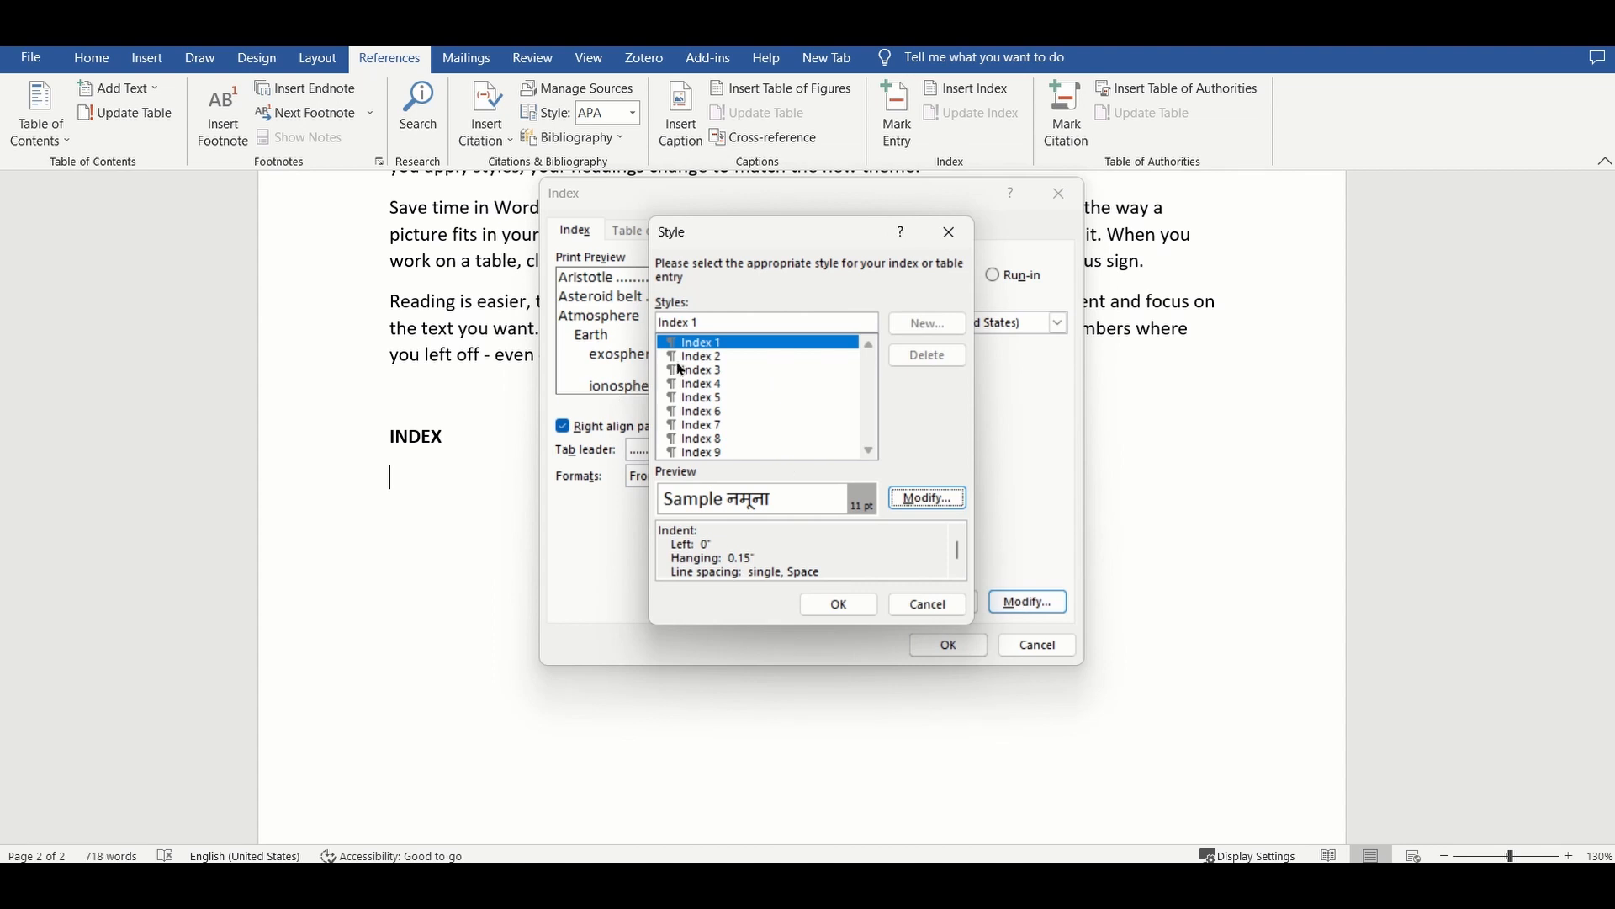
pyautogui.click(684, 357)
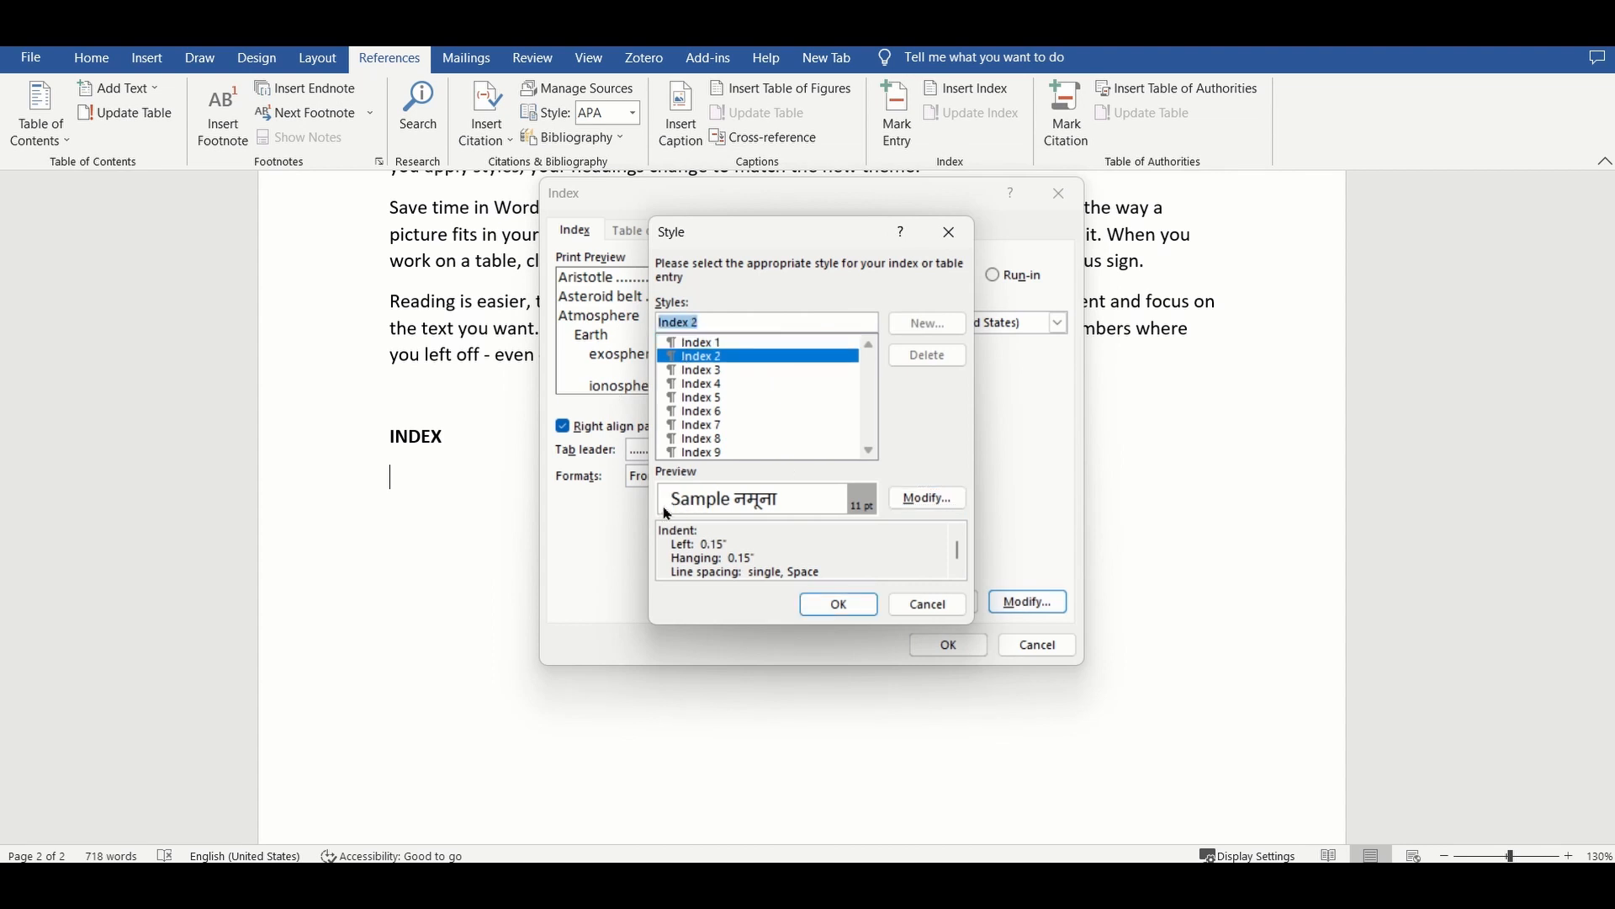
pyautogui.click(684, 345)
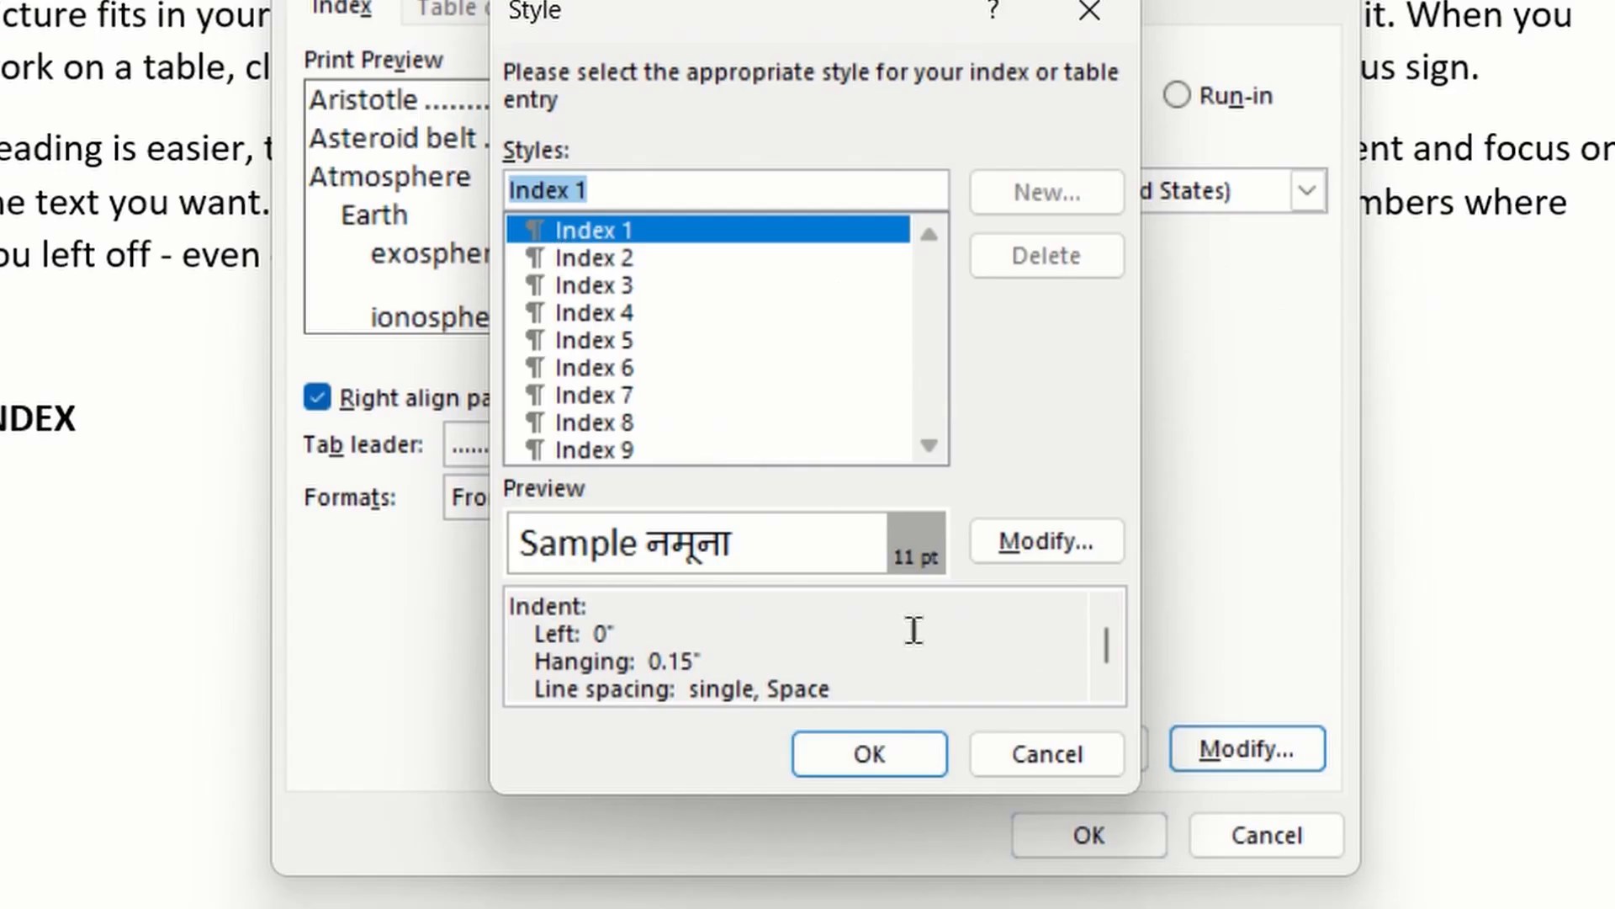
pyautogui.click(865, 609)
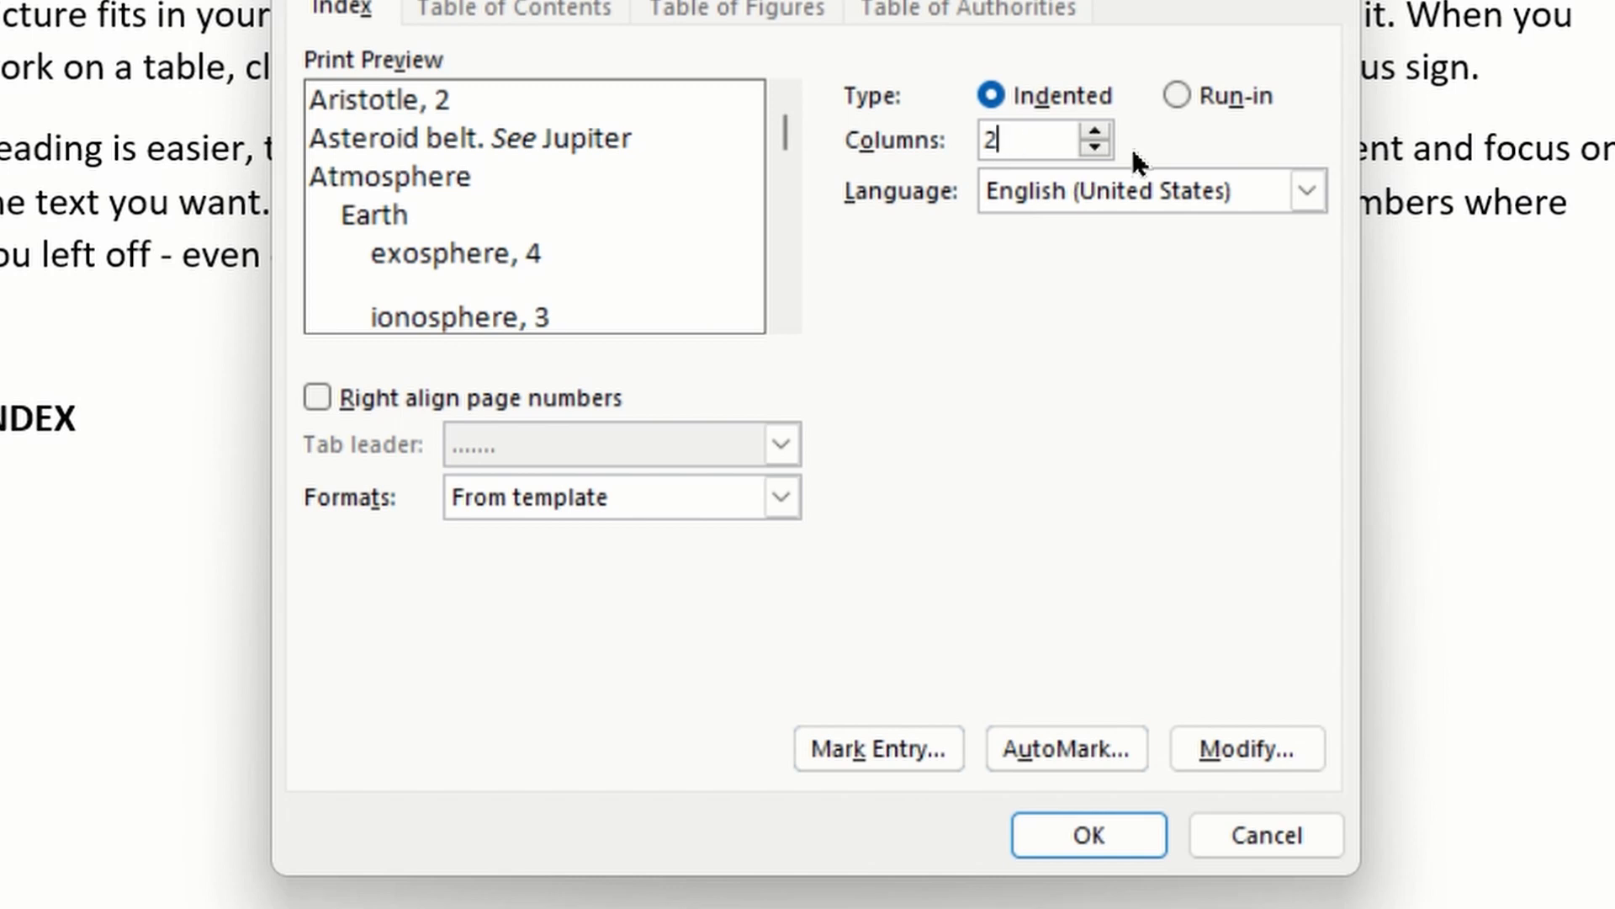
# Insert an indented index with 1 column and no right-aligned page numbers below the INDEX heading
pyautogui.press('BackSpace')
pyautogui.write('1')
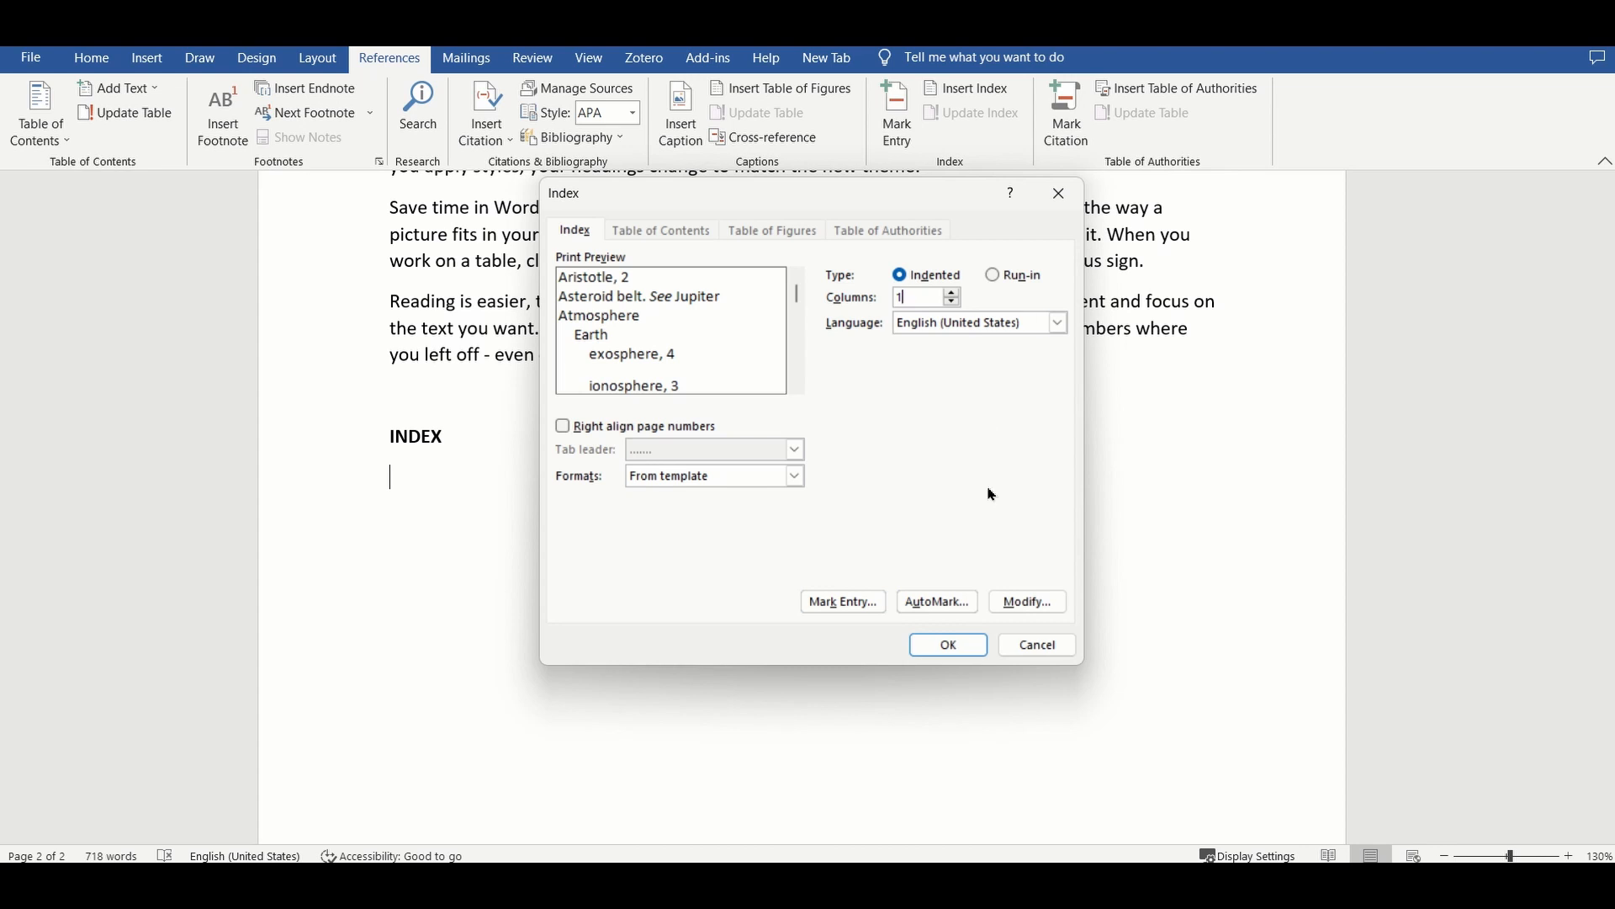
pyautogui.click(950, 646)
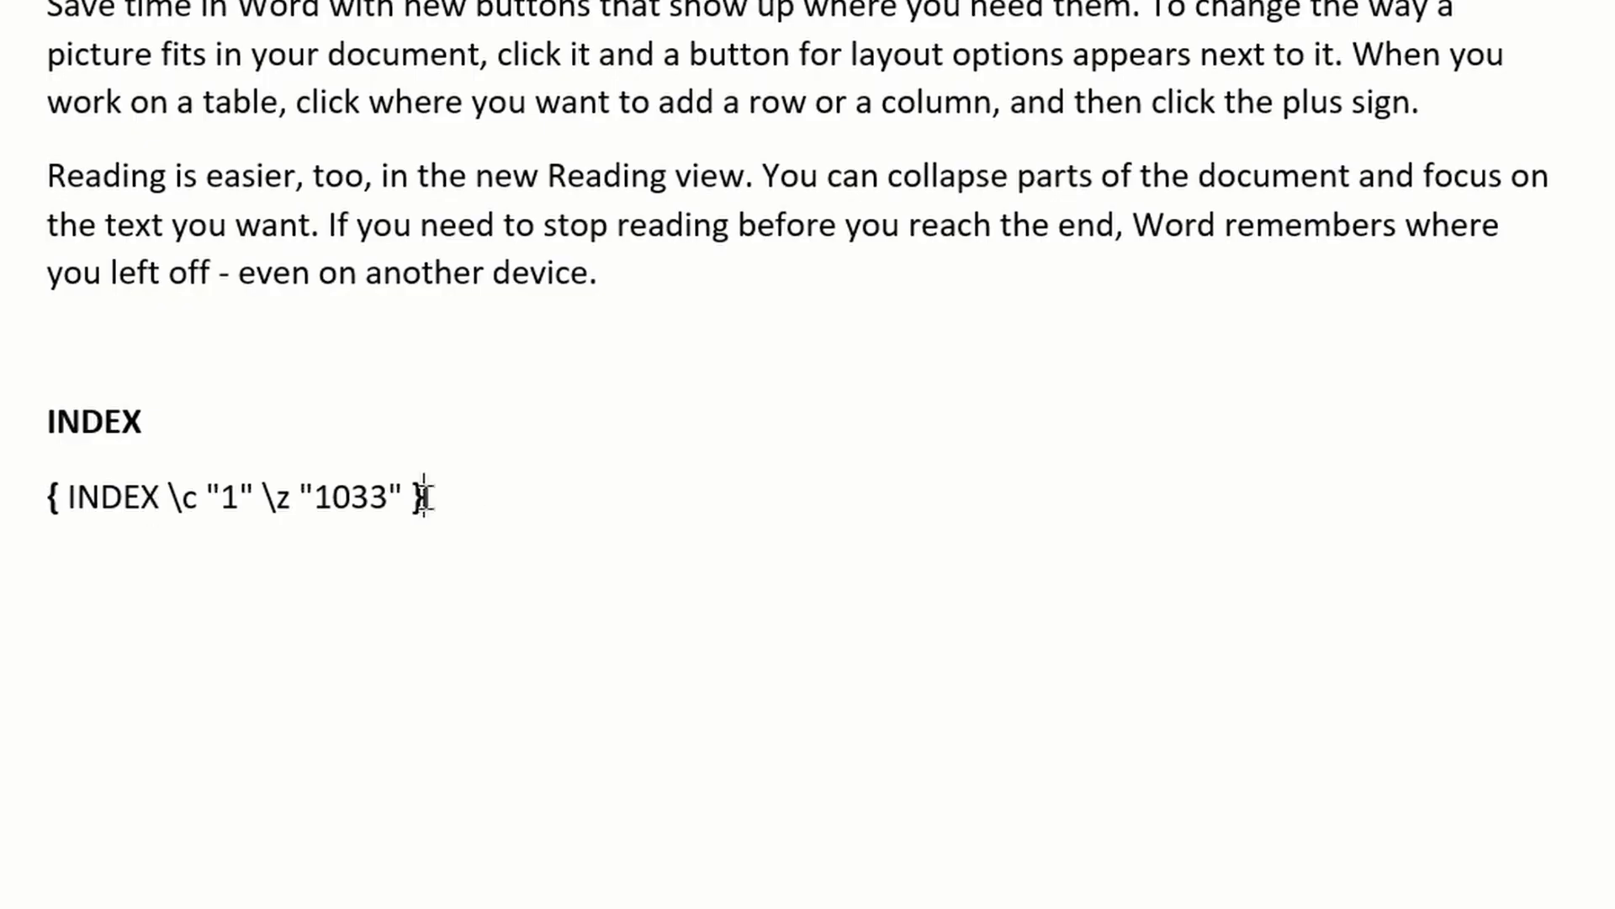
# Toggle the INDEX field's code off so that the field displays its index entries
pyautogui.click(326, 496)
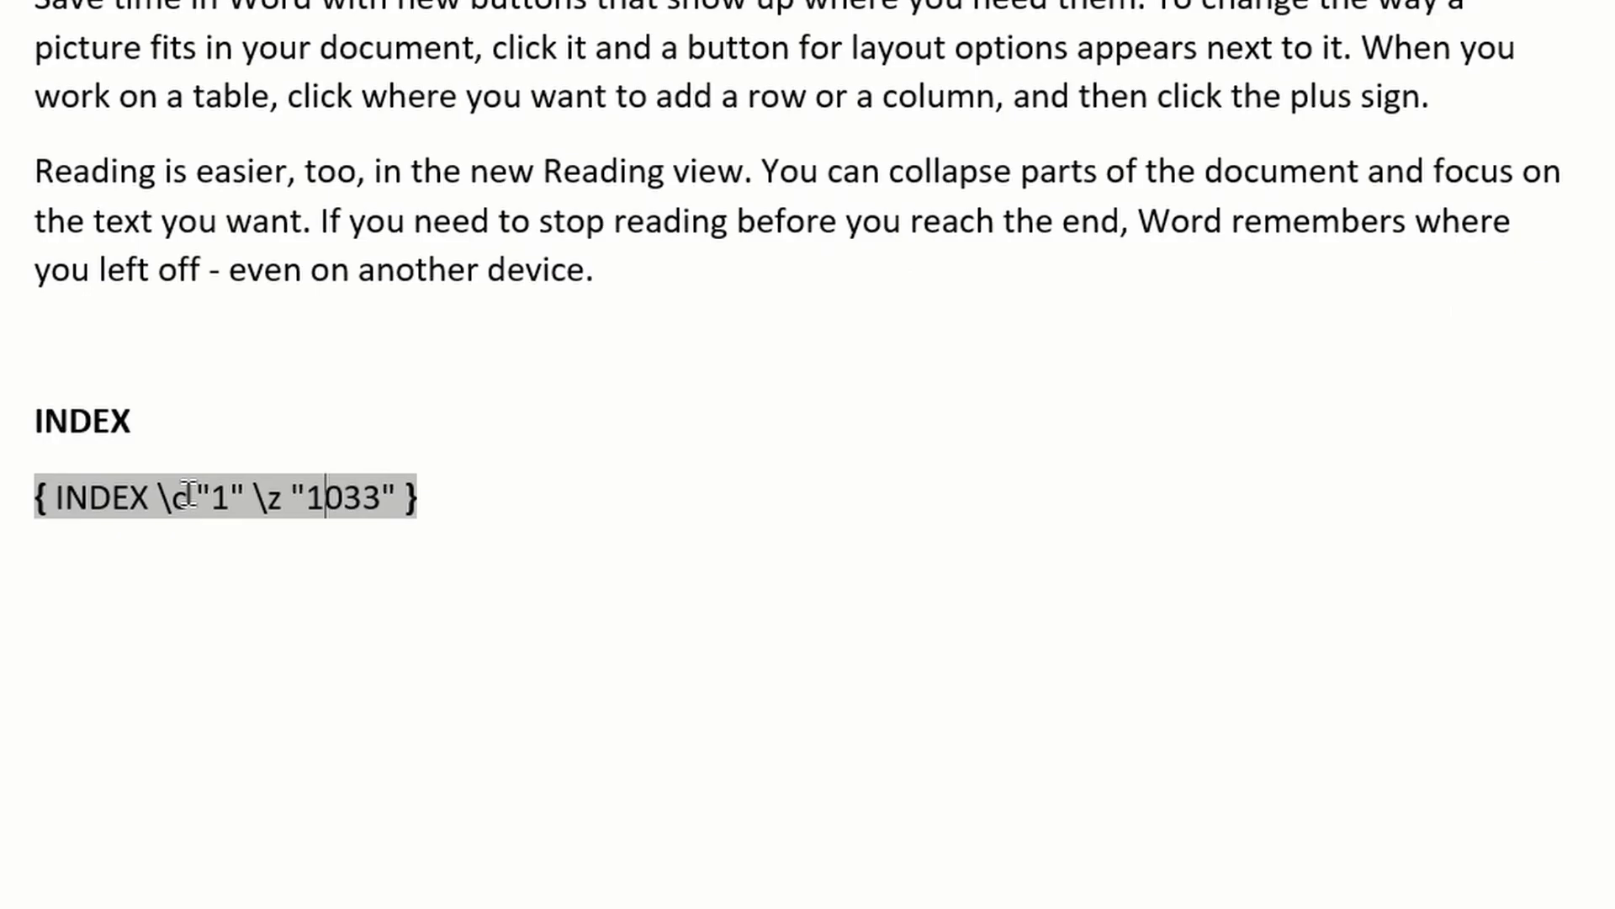
pyautogui.rightClick(473, 476)
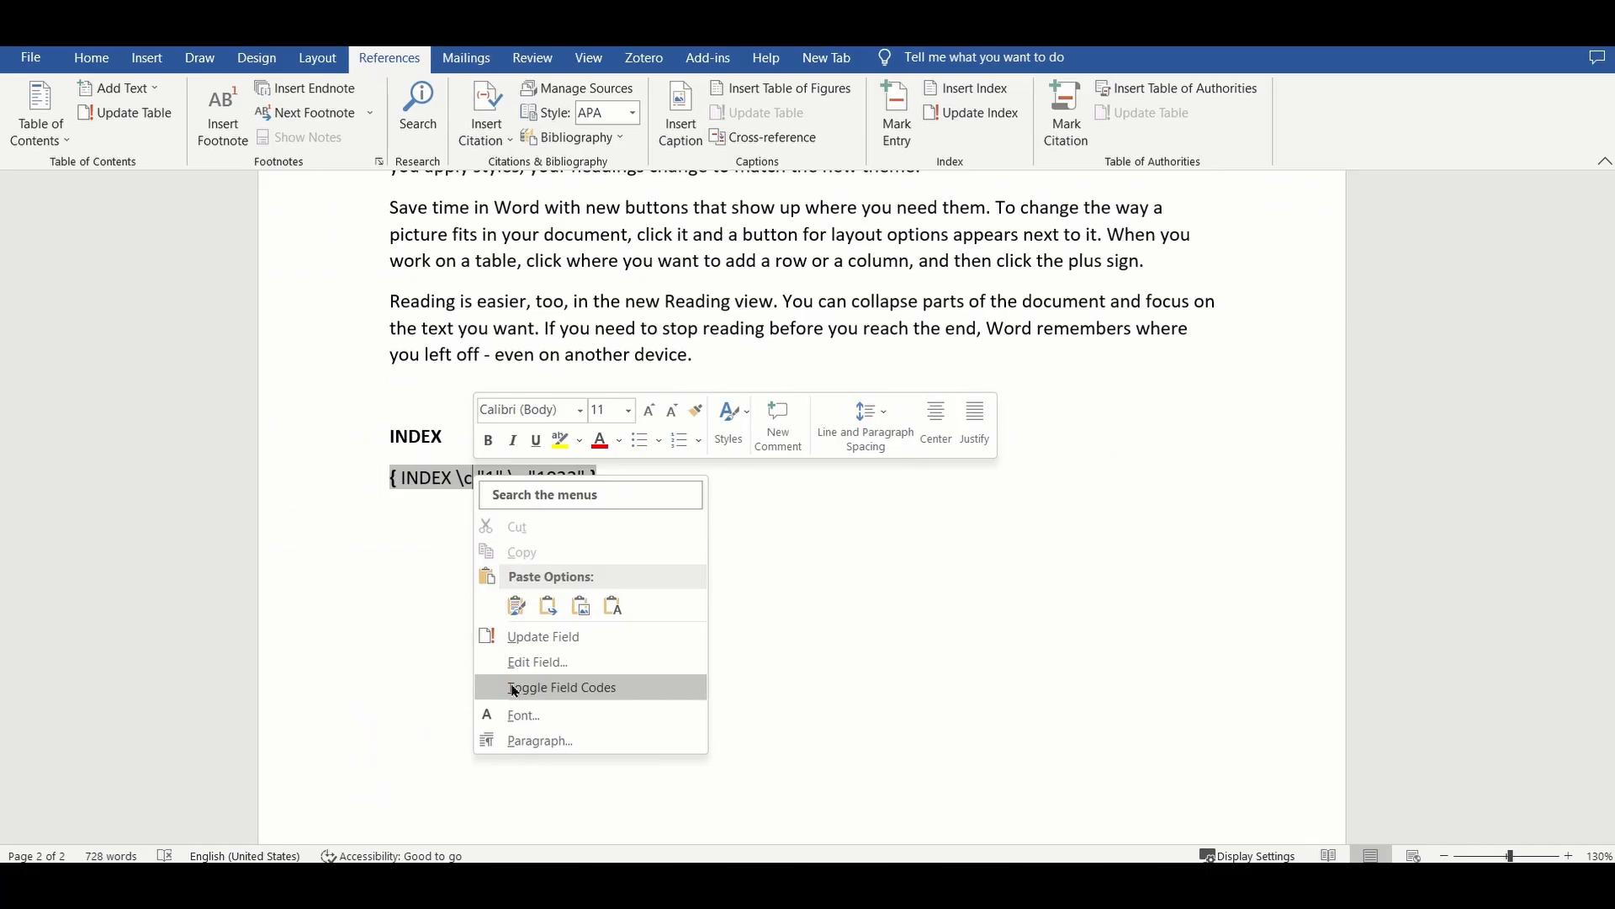
pyautogui.click(516, 687)
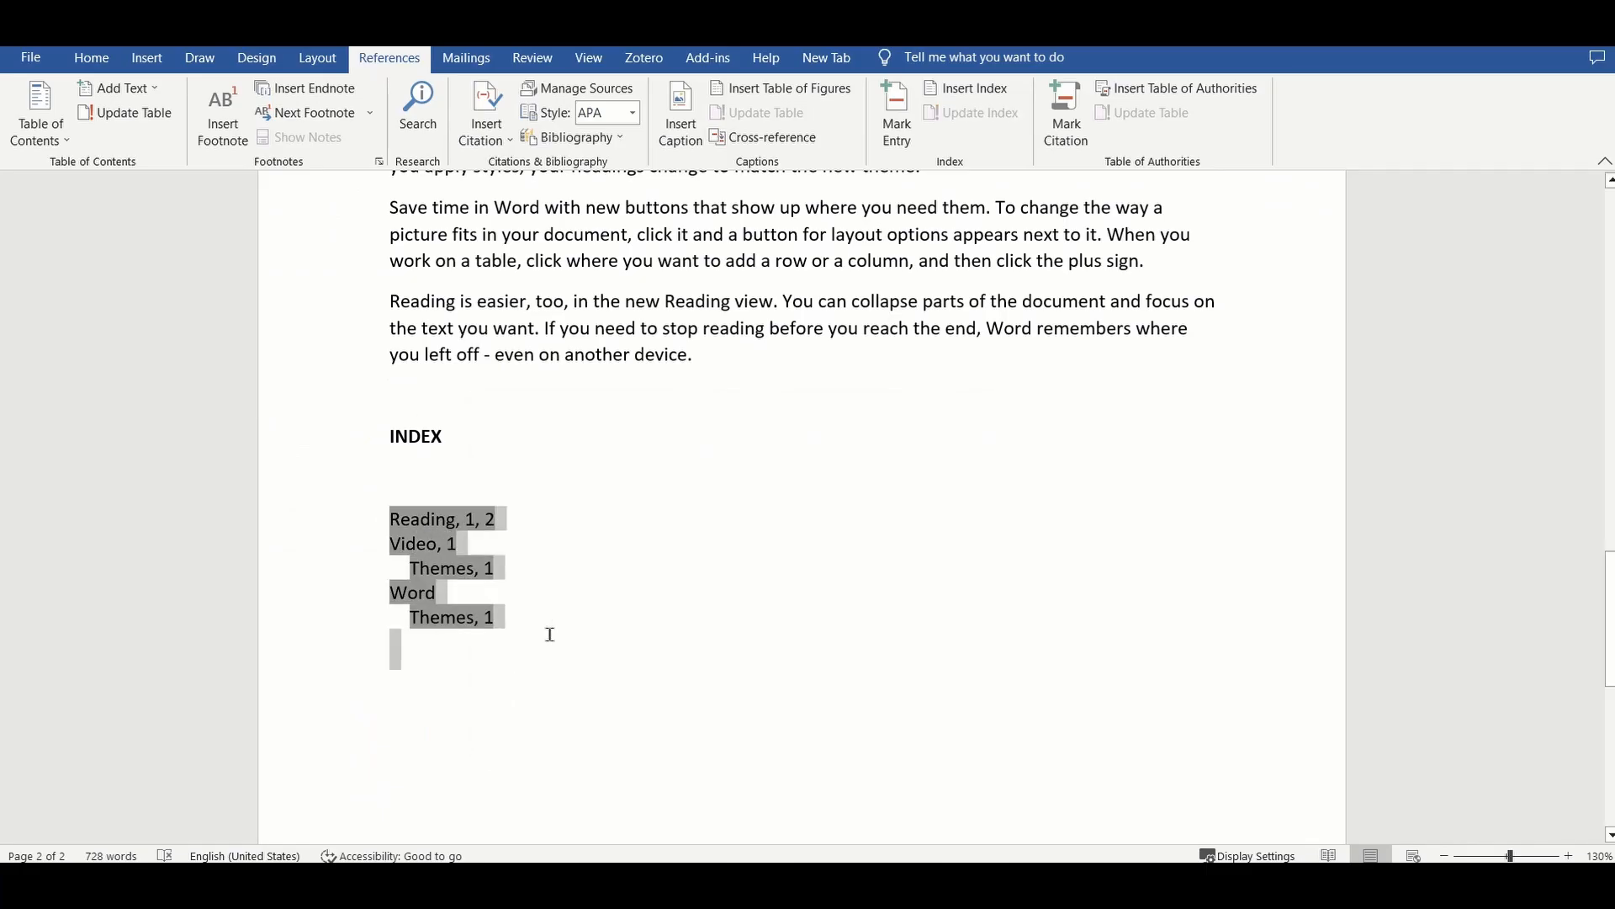
# Examine the Reading, Video and Word main entries in the index and the Themes subentries beneath them
pyautogui.click(486, 631)
pyautogui.keyDown('shift'); pyautogui.click(431, 541); pyautogui.keyUp('shift')
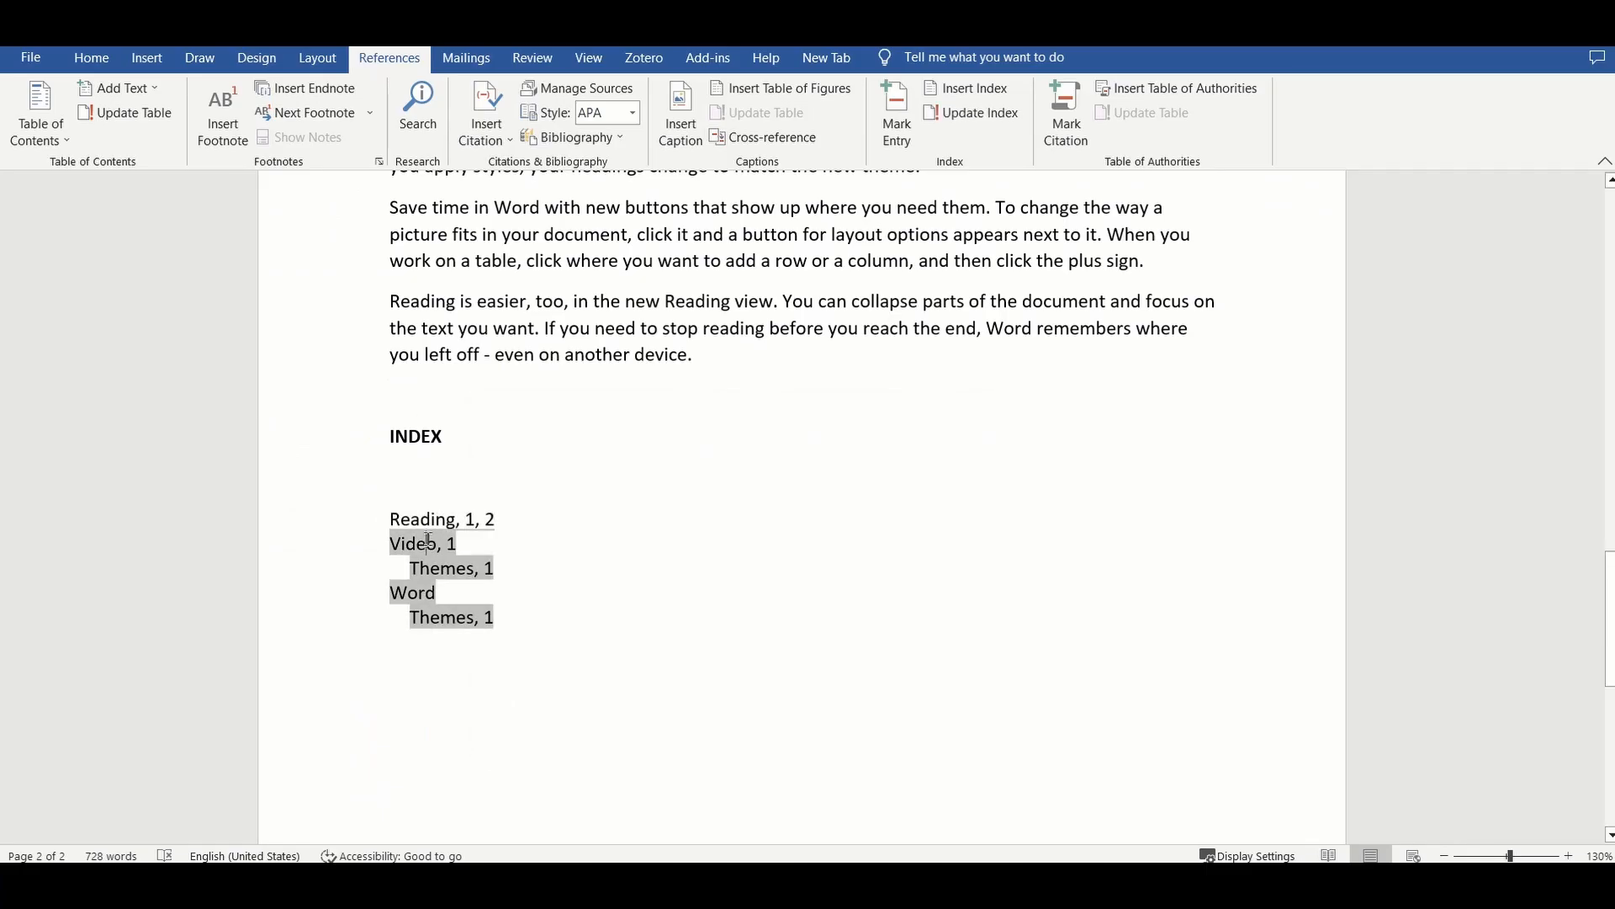
pyautogui.doubleClick(422, 575)
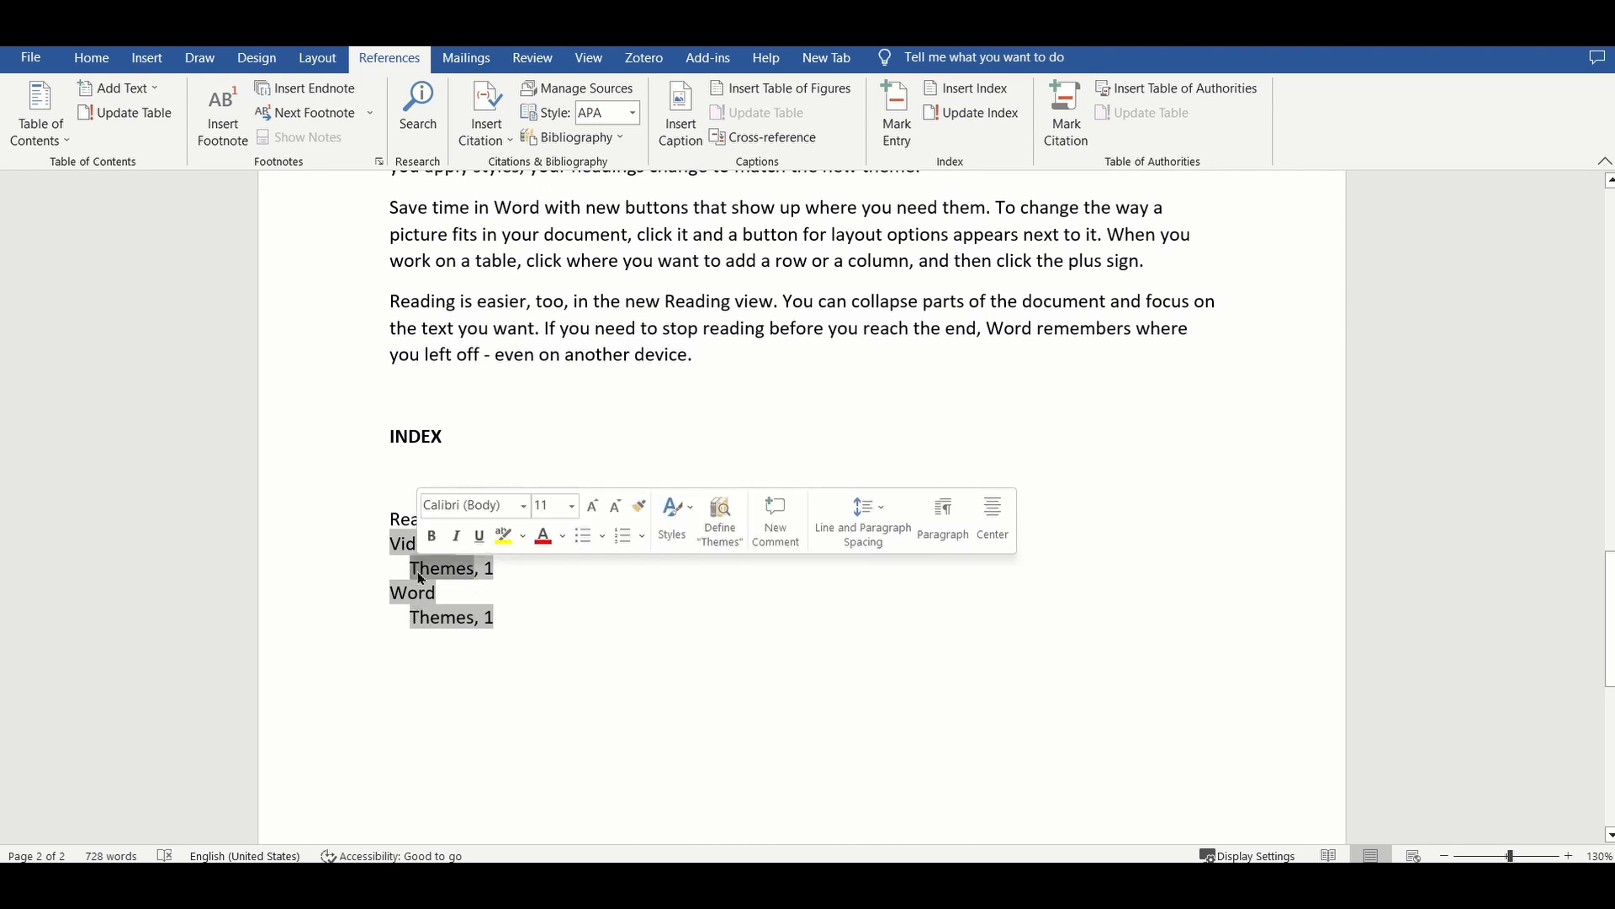
pyautogui.click(606, 613)
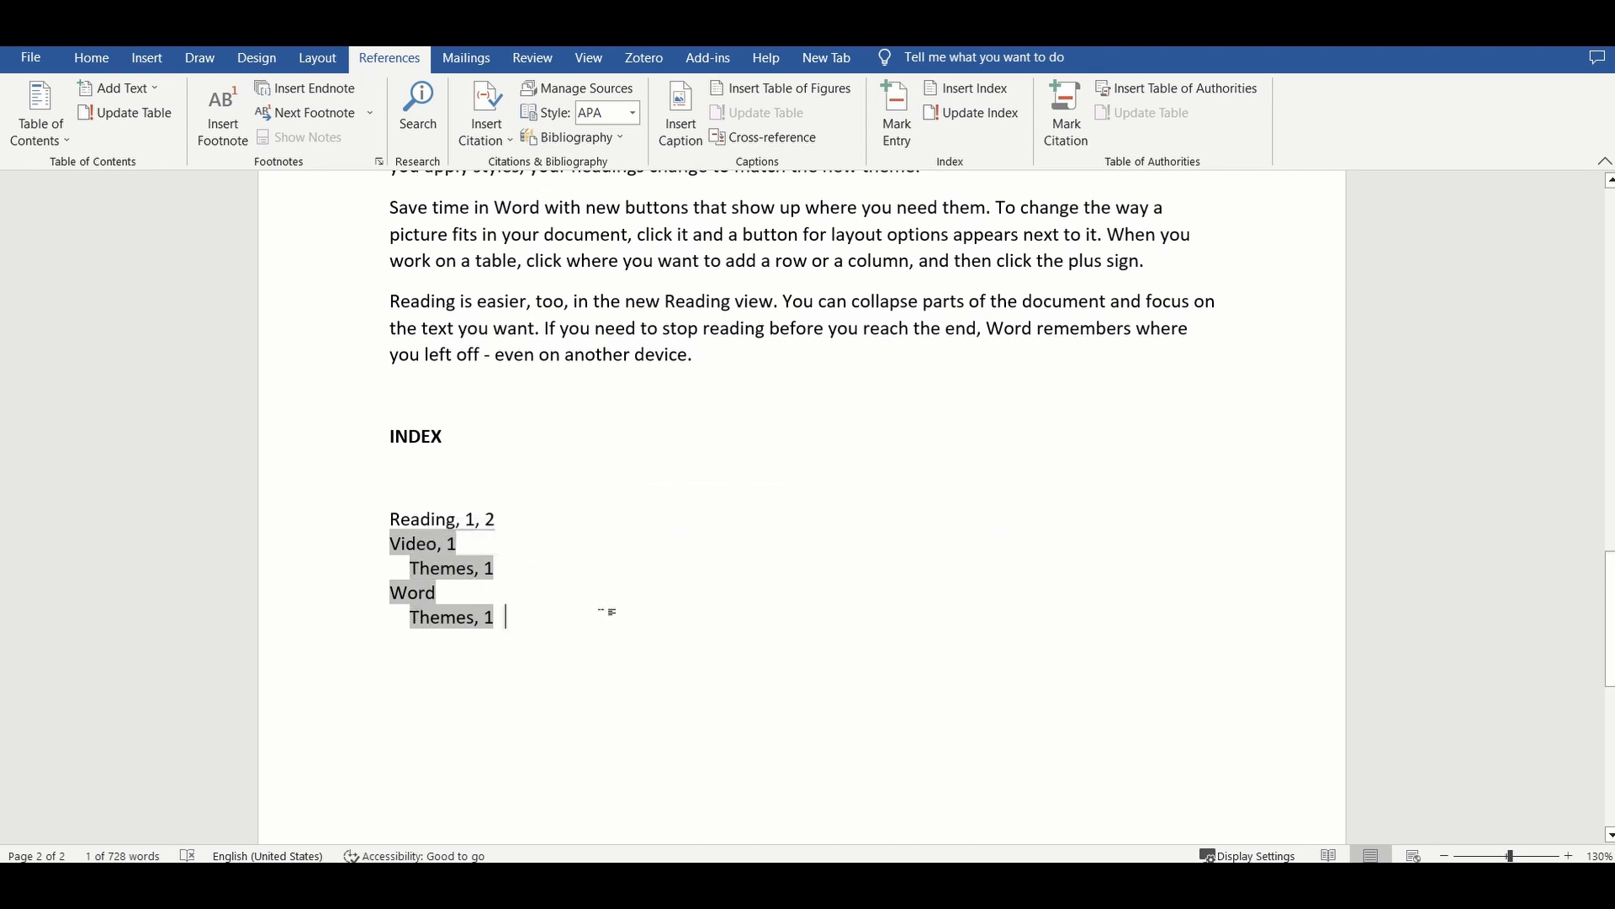
pyautogui.doubleClick(411, 594)
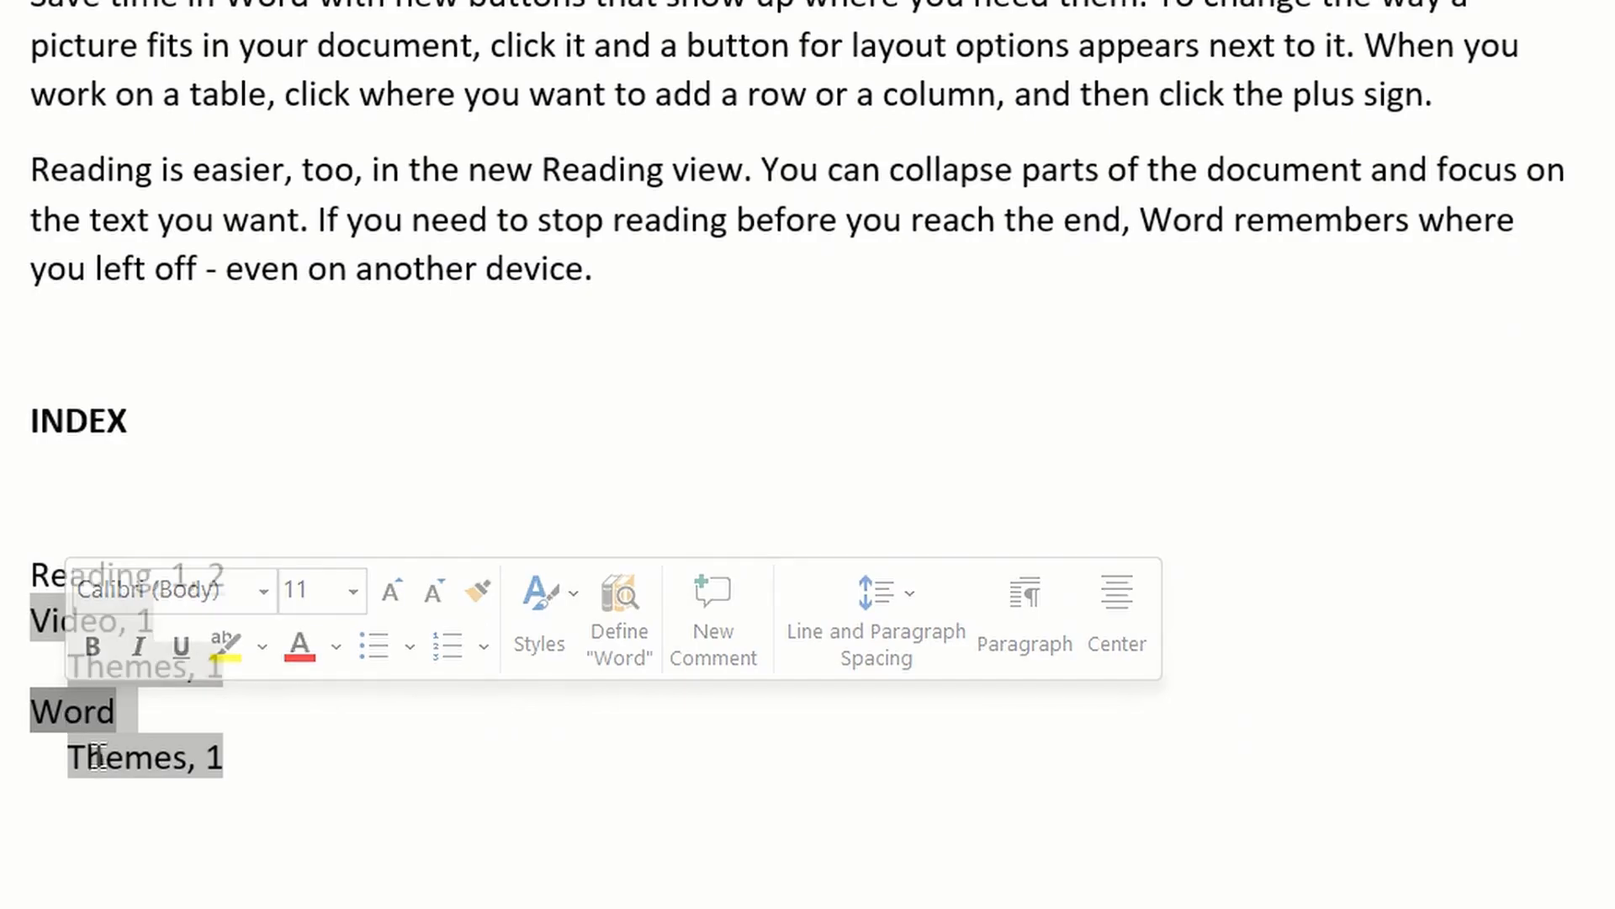
pyautogui.click(427, 619)
pyautogui.tripleClick(101, 762)
pyautogui.click(714, 819)
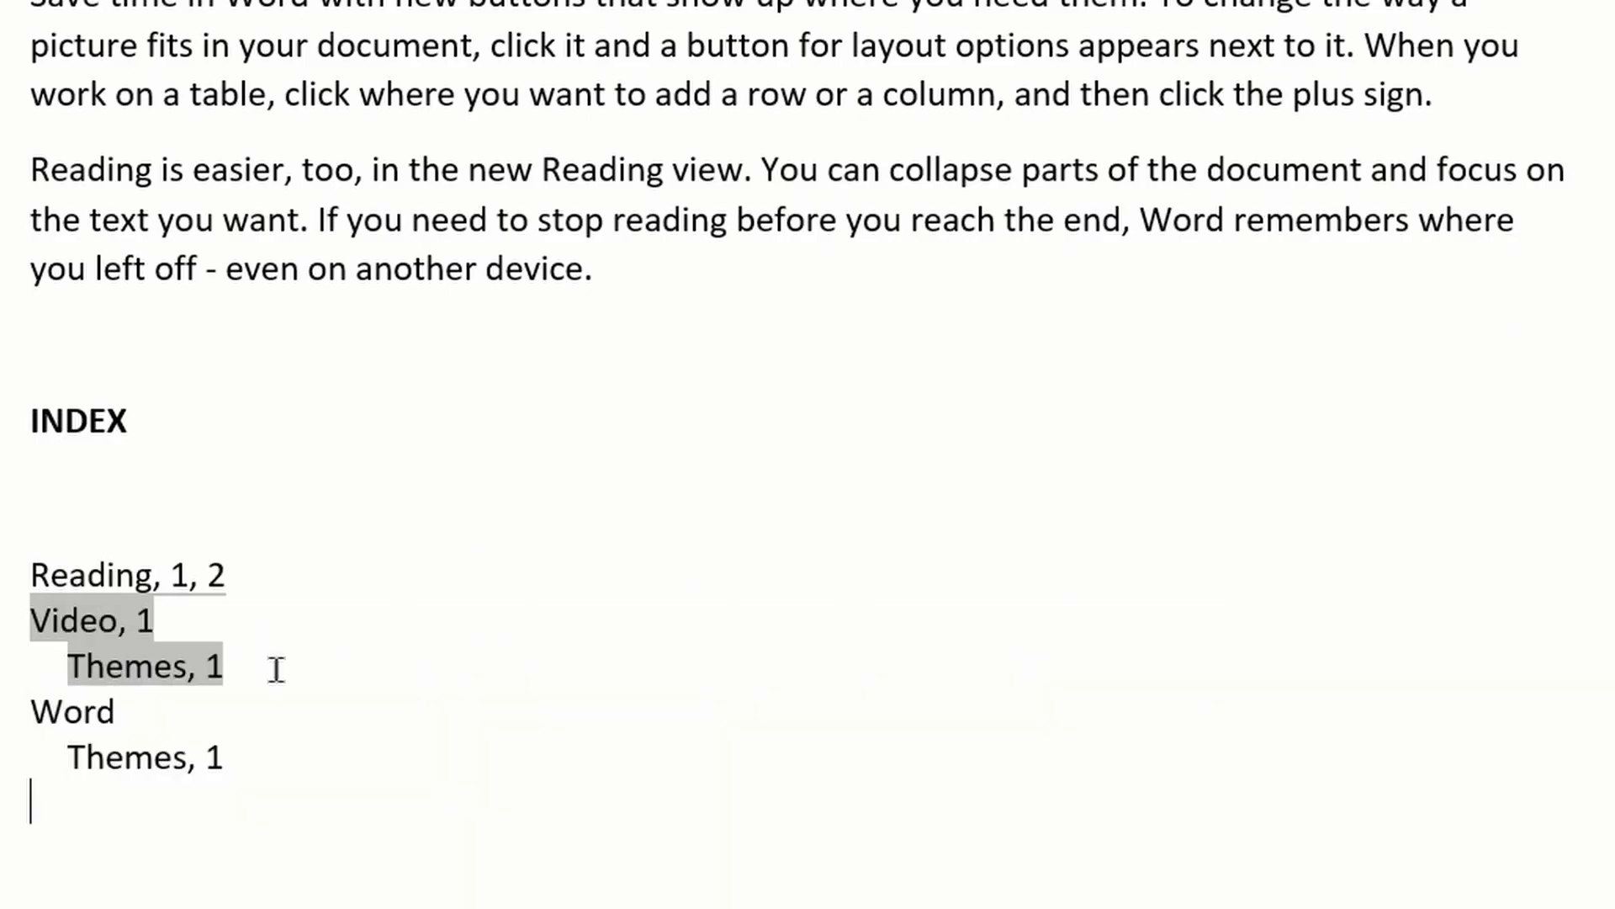
pyautogui.click(125, 564)
pyautogui.doubleClick(124, 565)
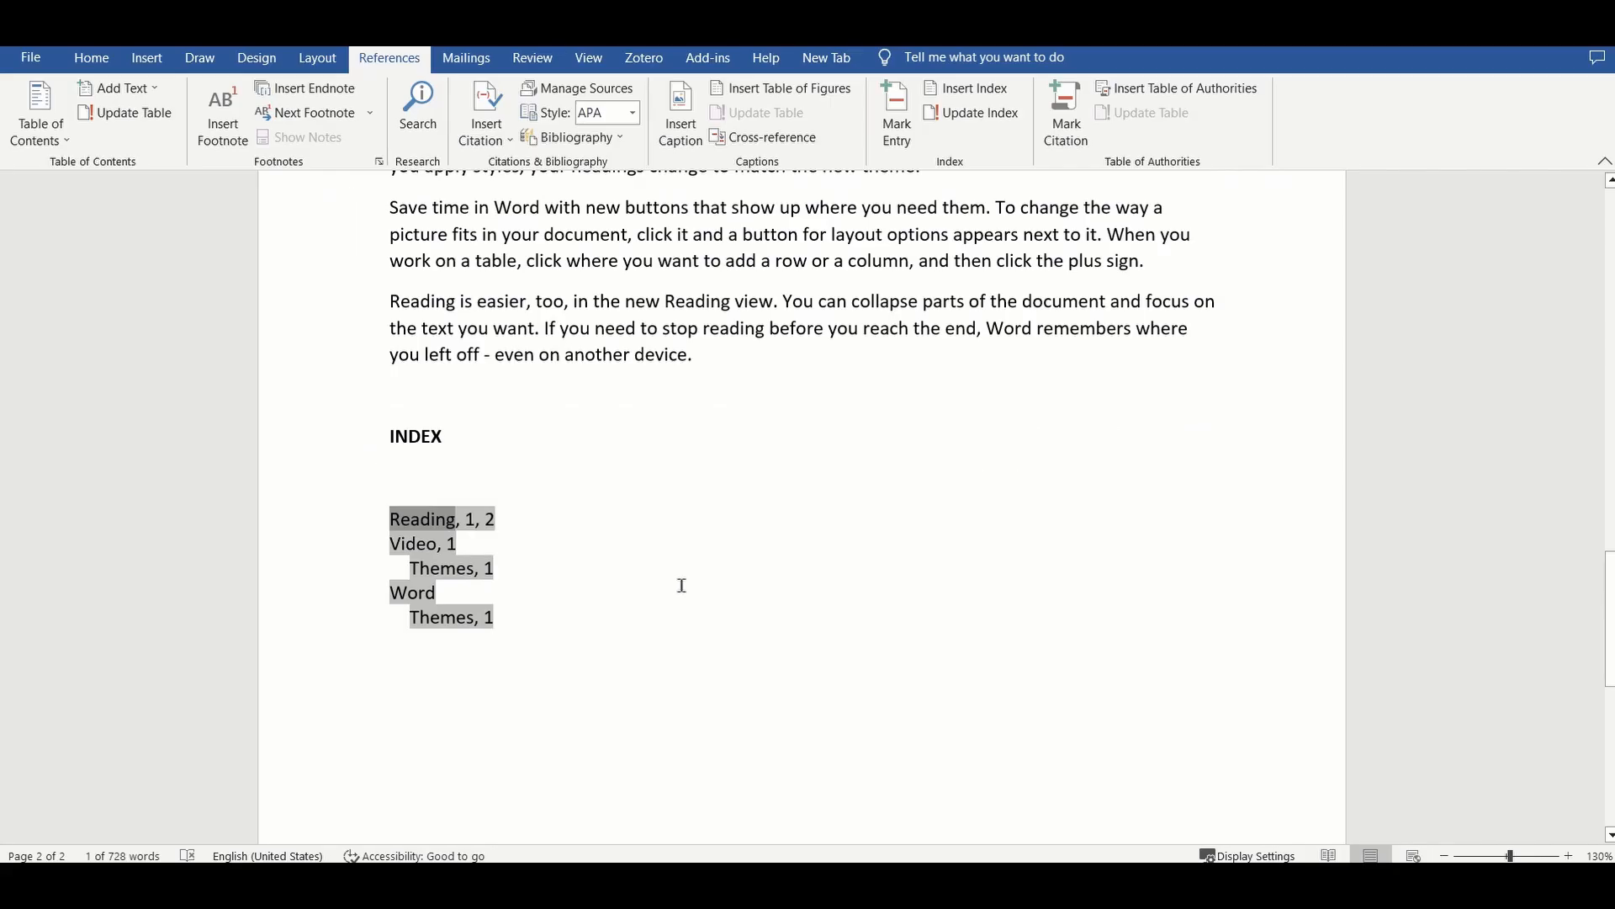
pyautogui.click(553, 626)
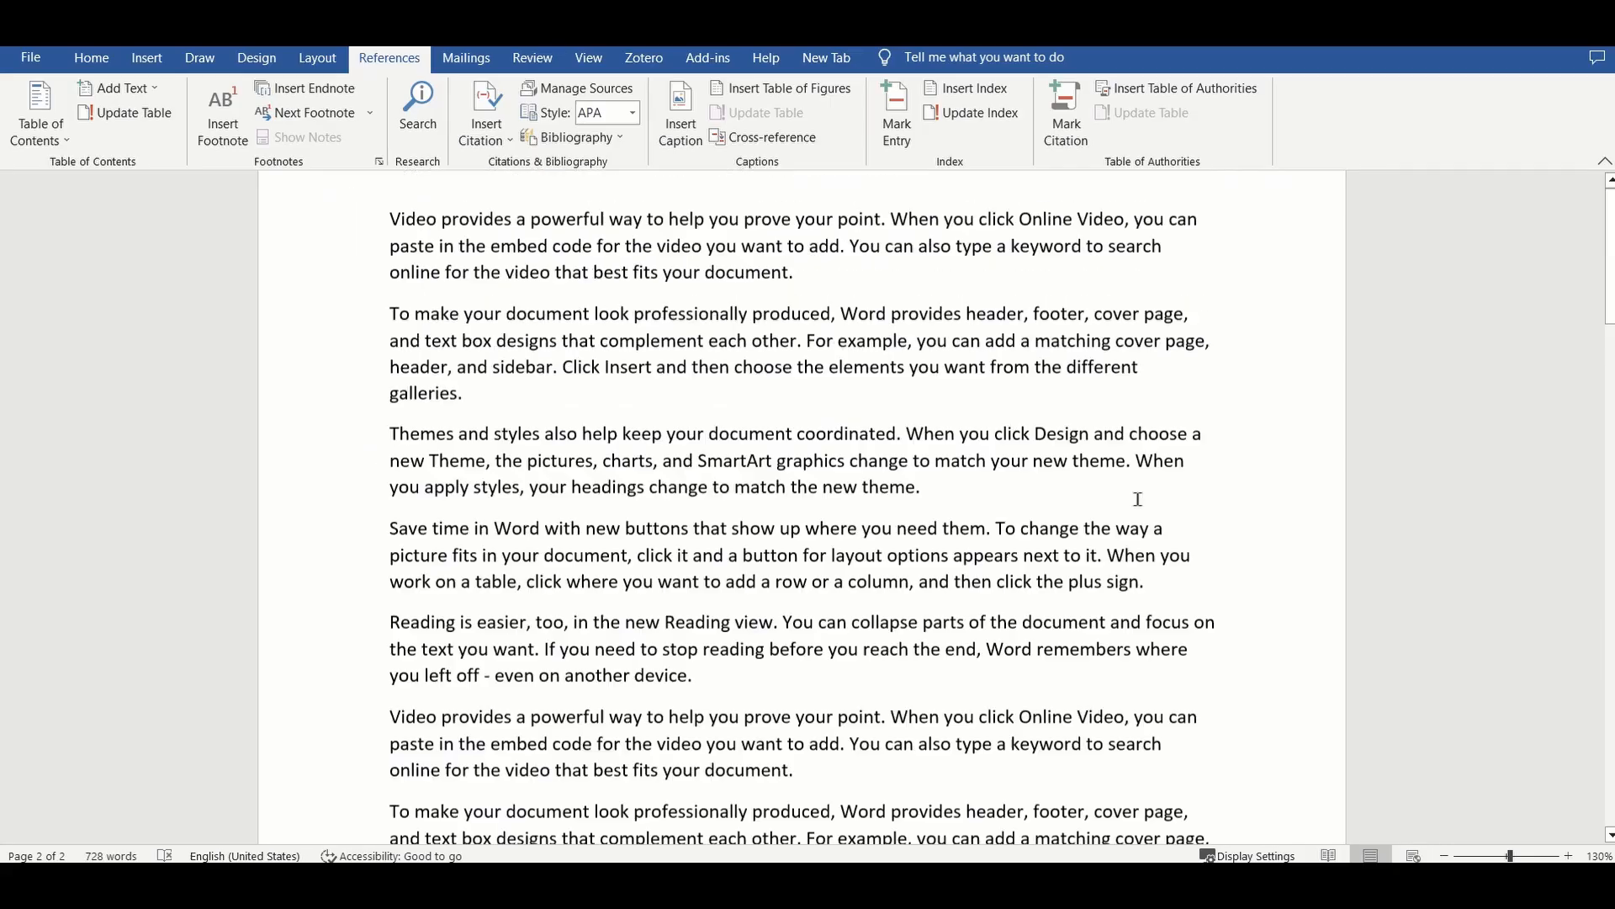
# Look through the document's pages to check the indexed page numbers, using Go To to reach page 2
pyautogui.scroll(2, 1137, 499)
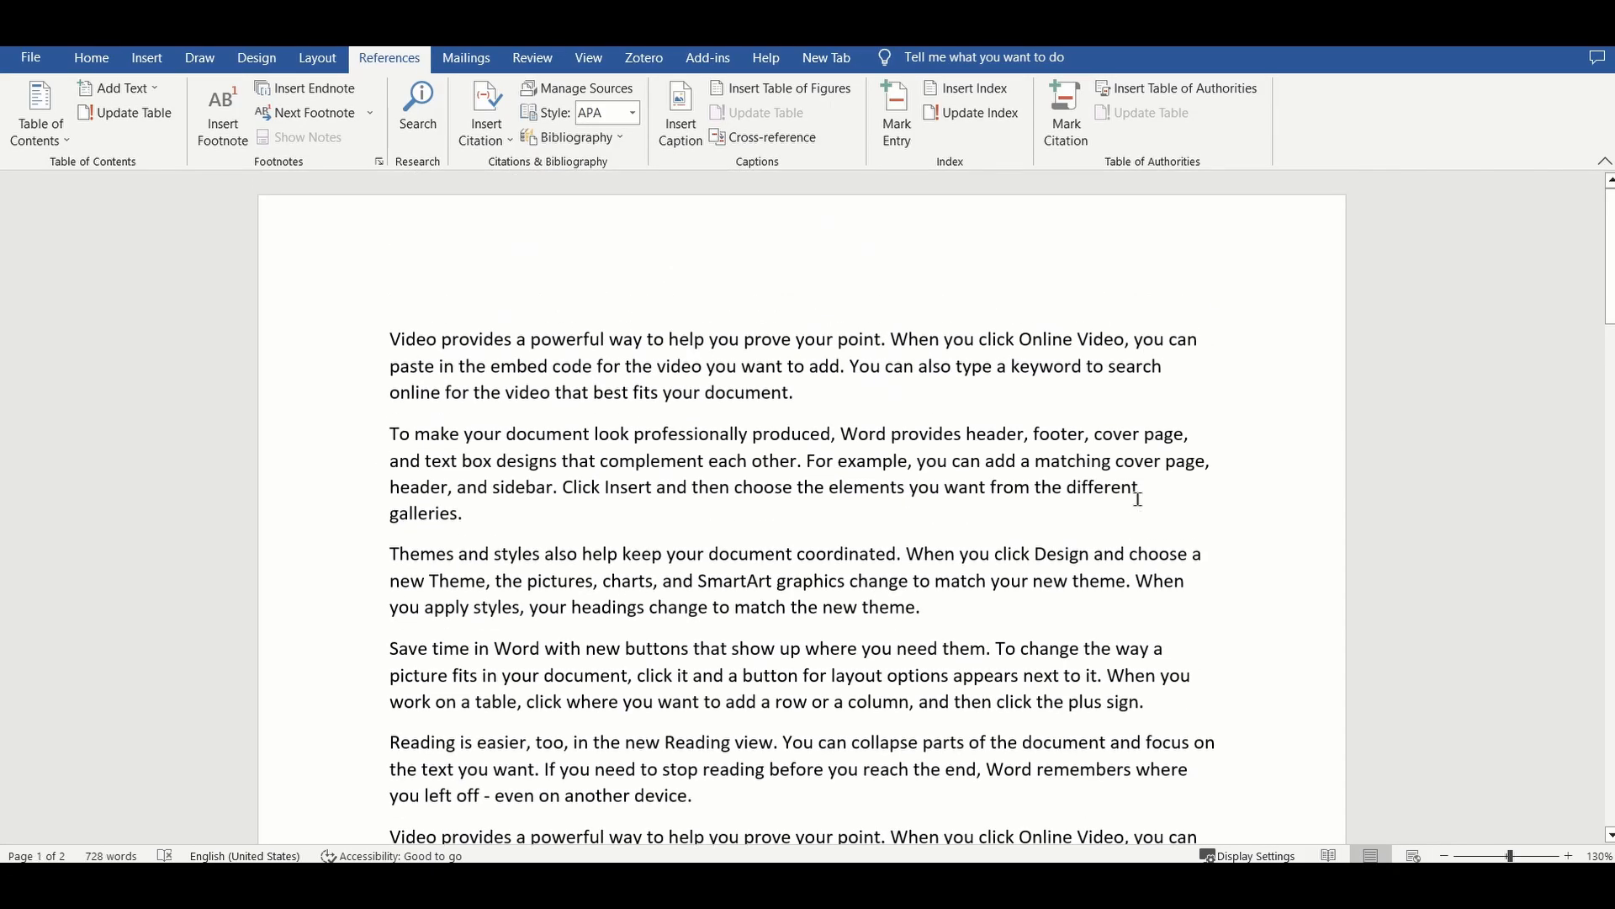
pyautogui.scroll(-15, 1138, 499)
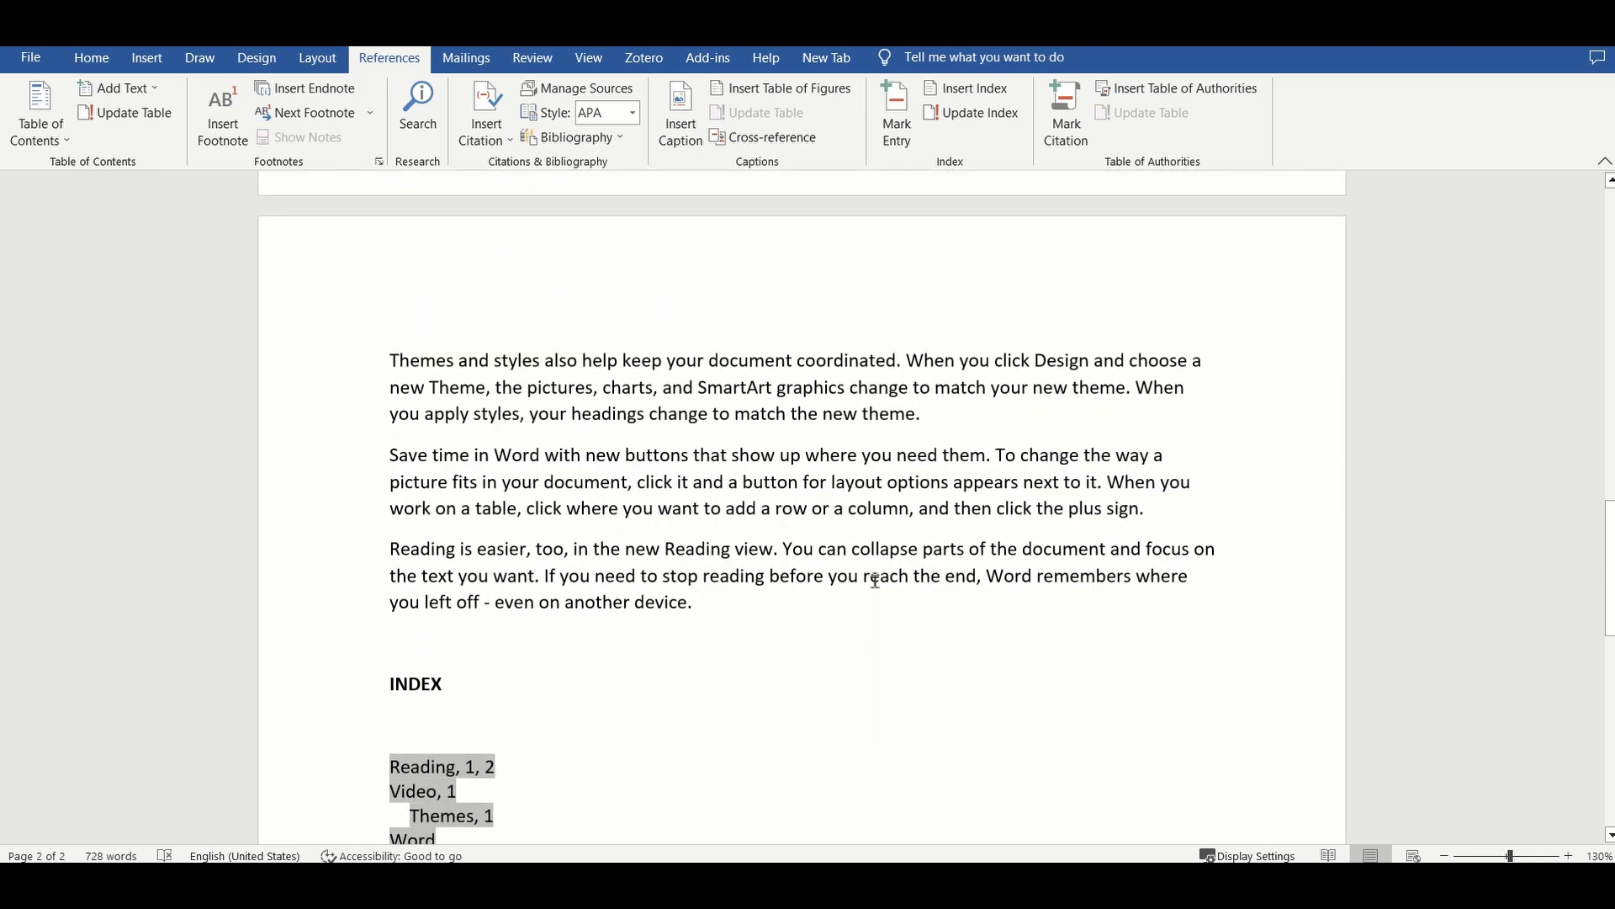
pyautogui.scroll(-2, 875, 581)
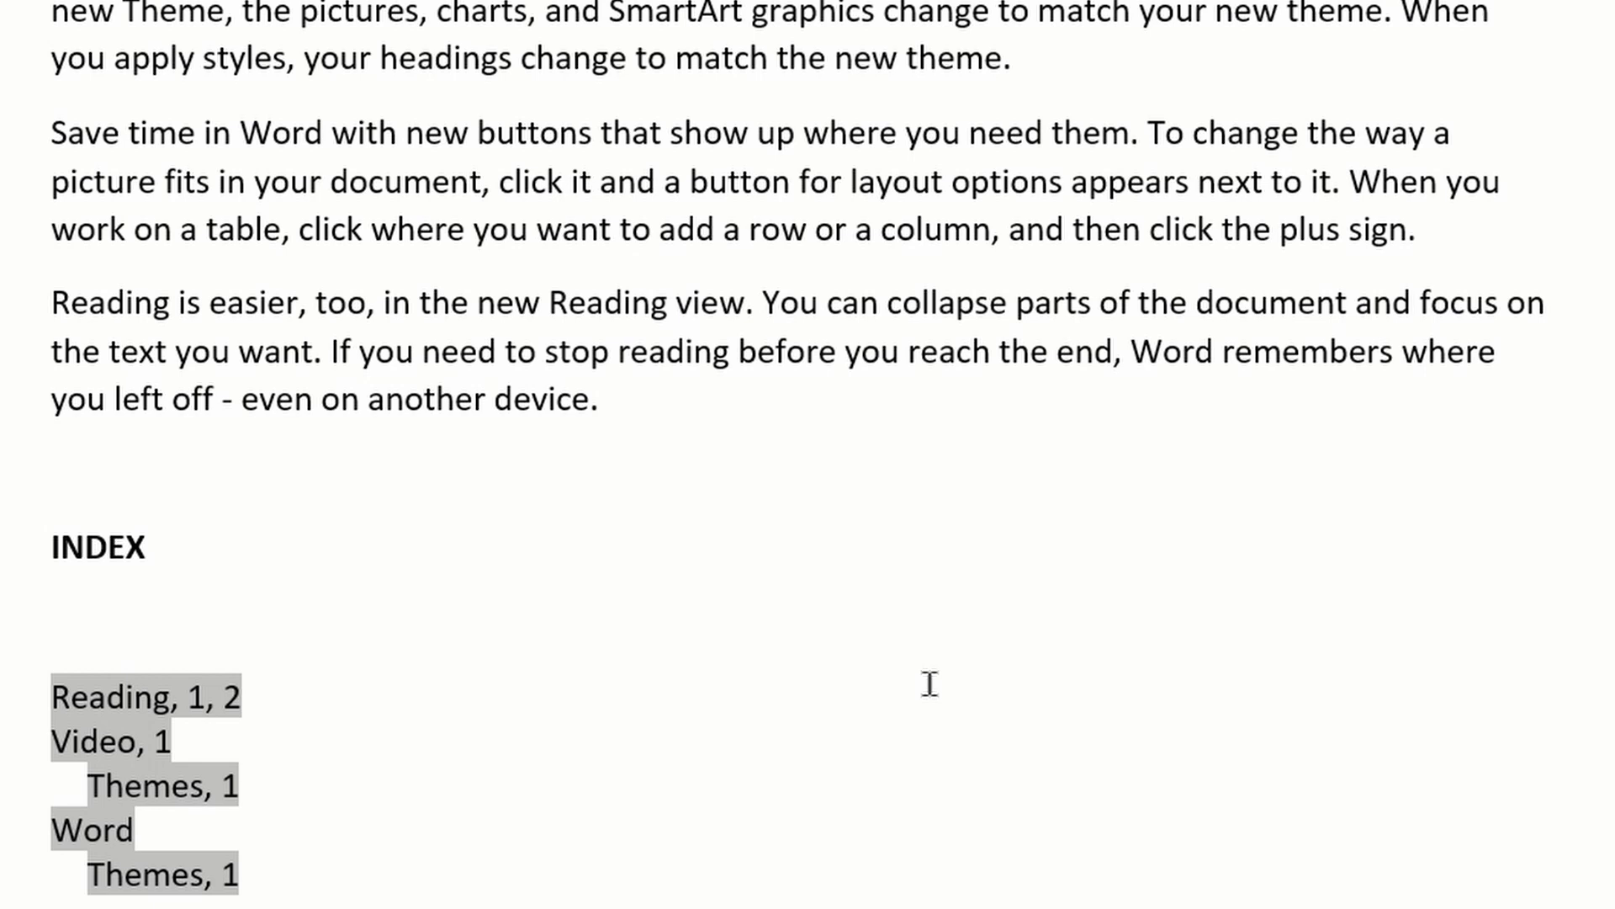
pyautogui.hotkey('ctrl', 'g')
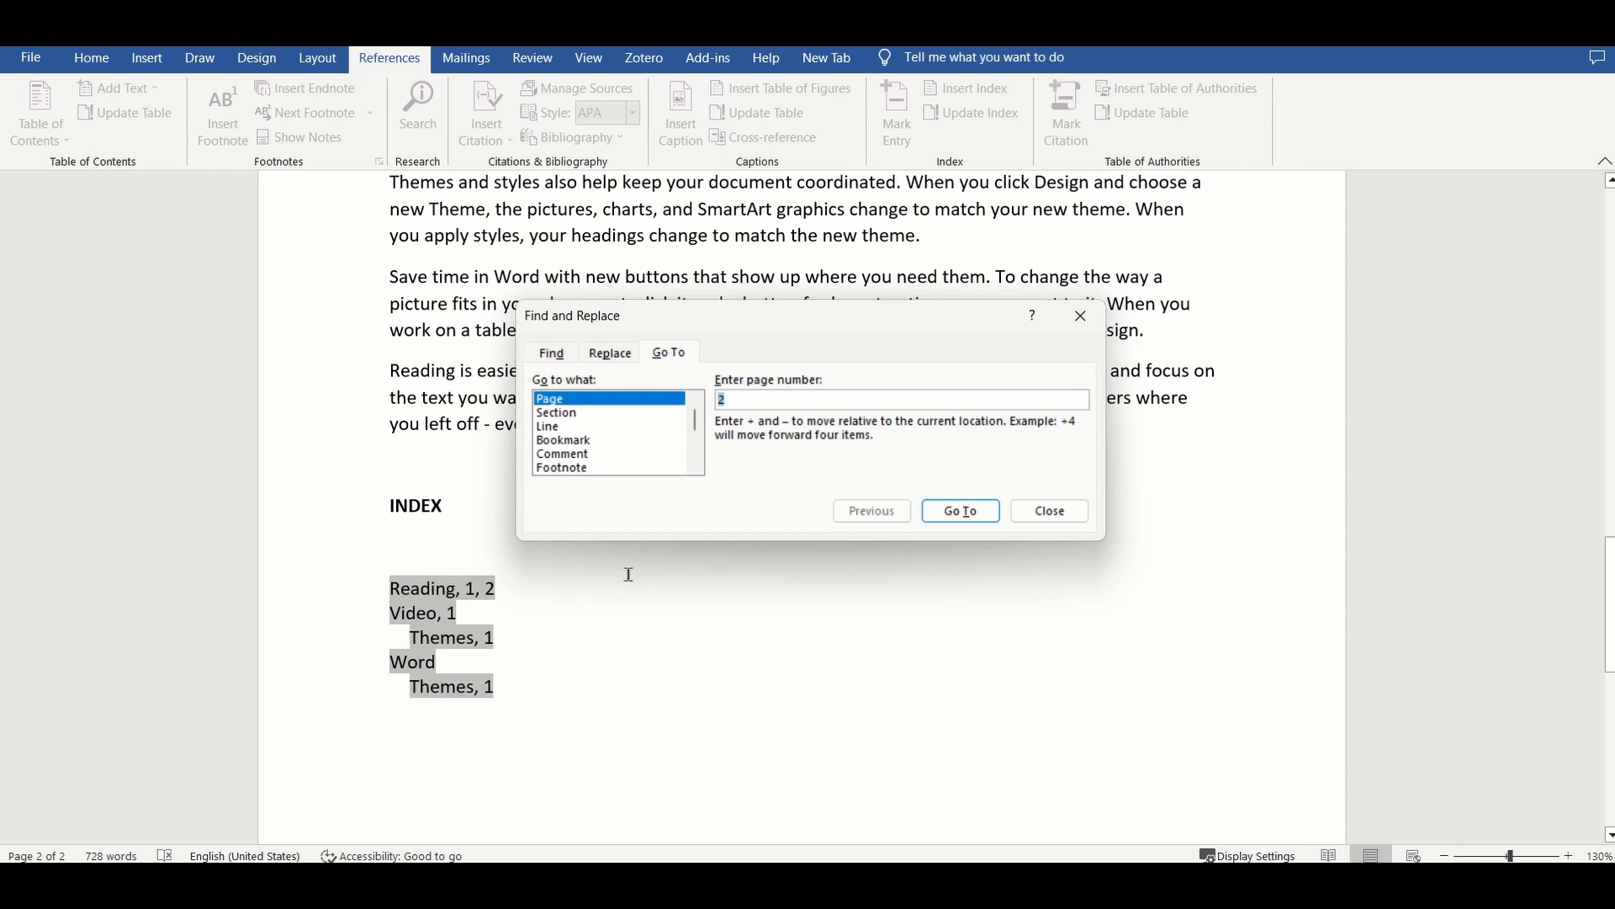
pyautogui.click(973, 520)
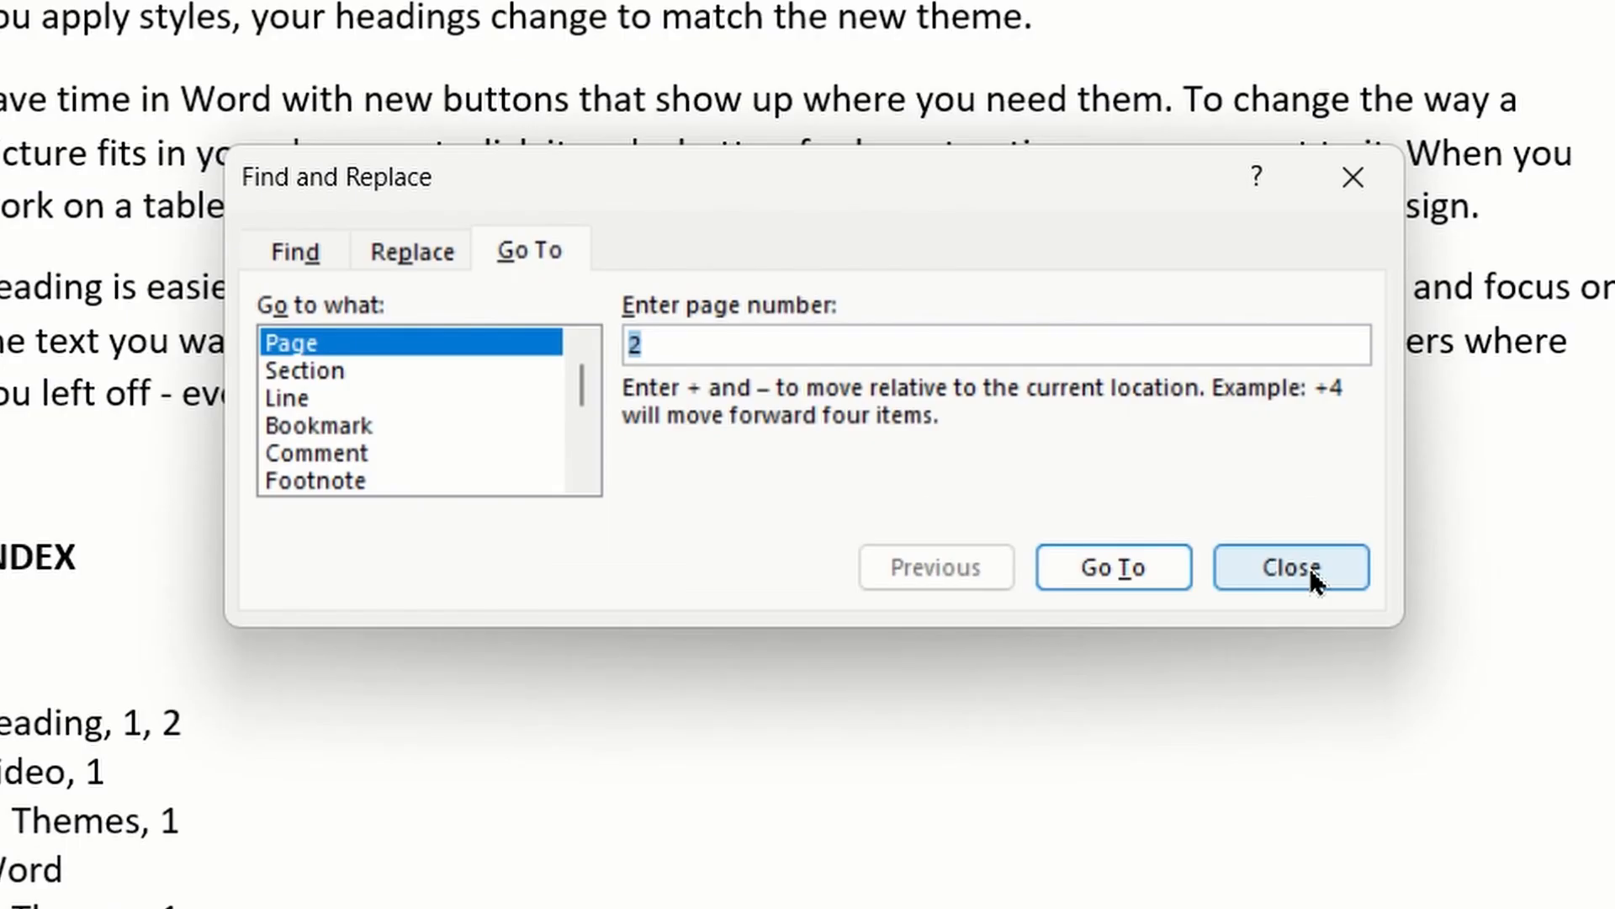
pyautogui.click(1310, 571)
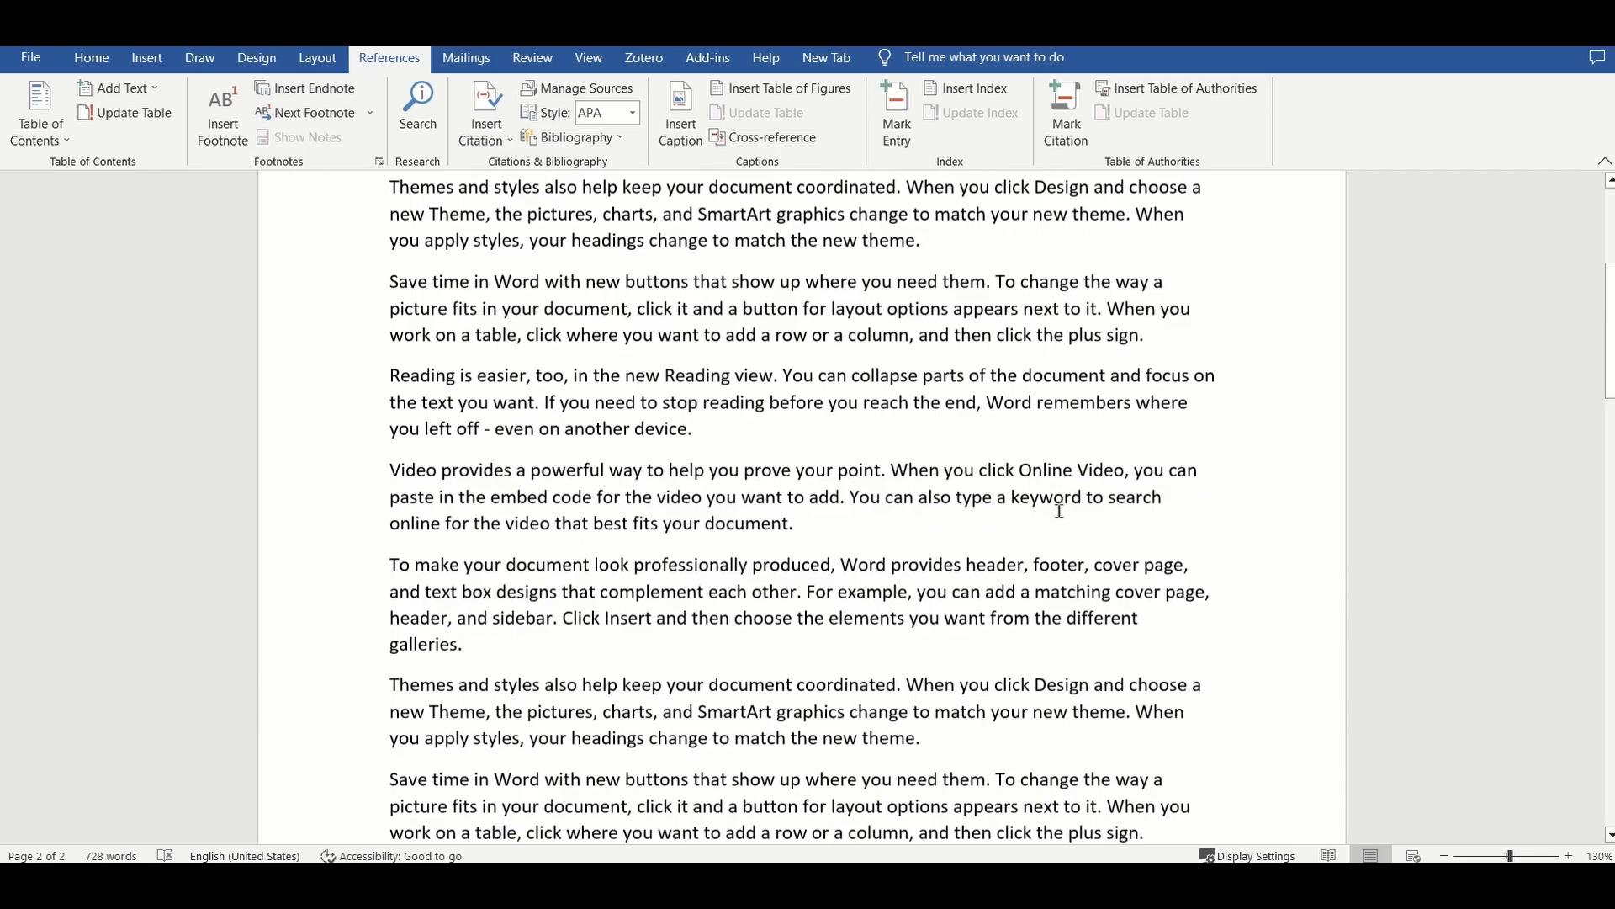
pyautogui.scroll(-10, 1059, 511)
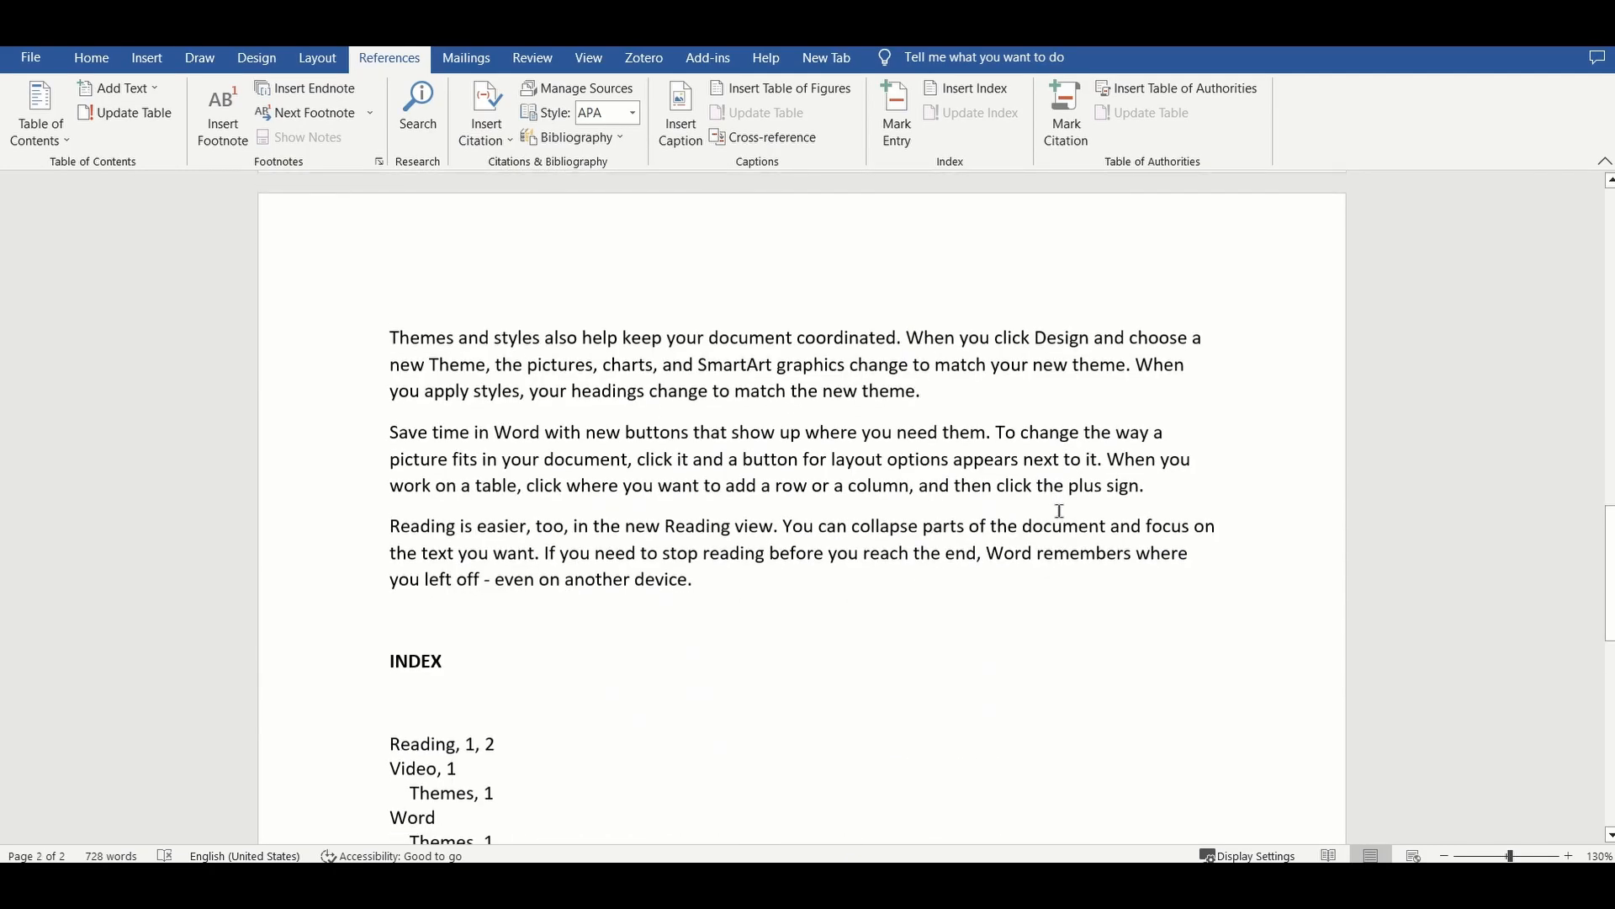
pyautogui.scroll(15, 1059, 511)
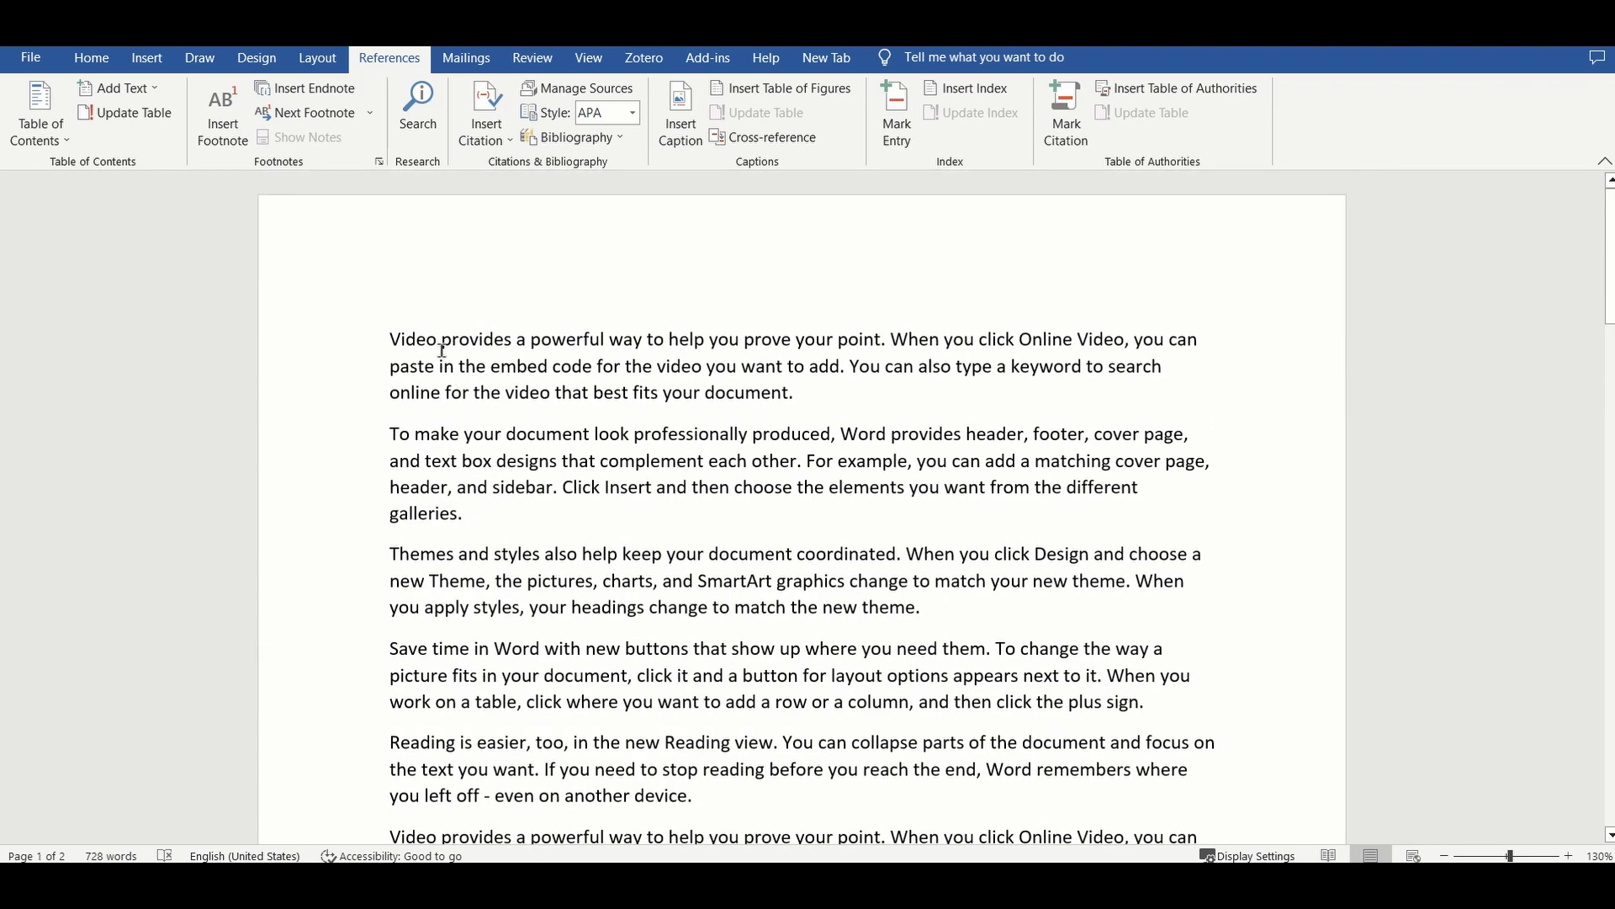
# Show the formatting marks and delete the XE "Video:Themes" field after "Themes" on page 1
pyautogui.click(98, 61)
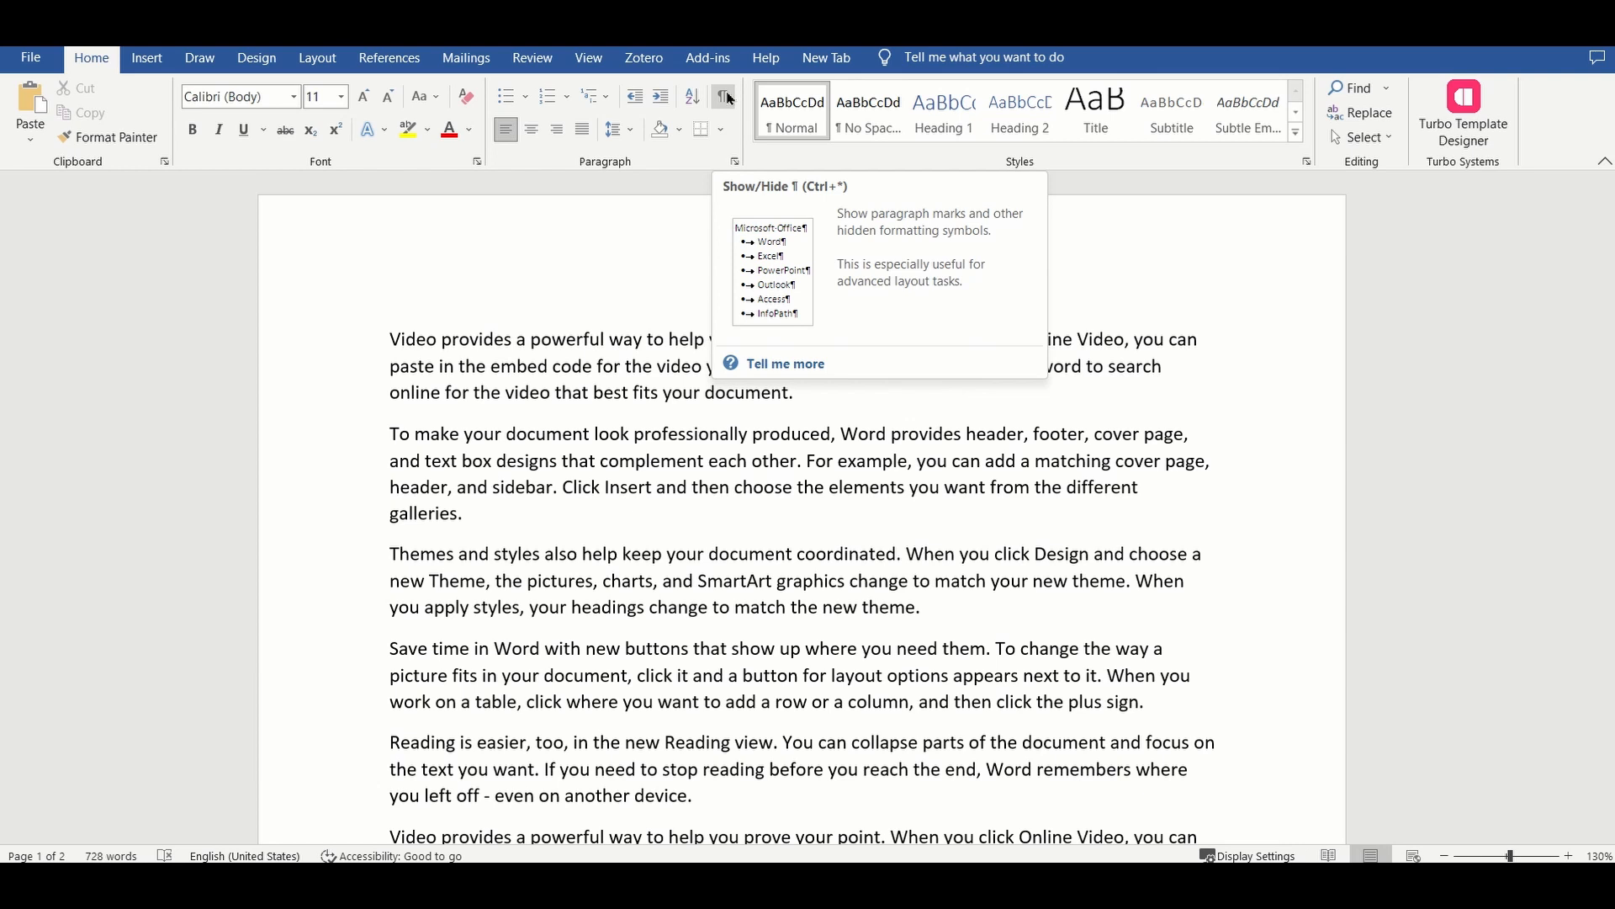
pyautogui.click(725, 97)
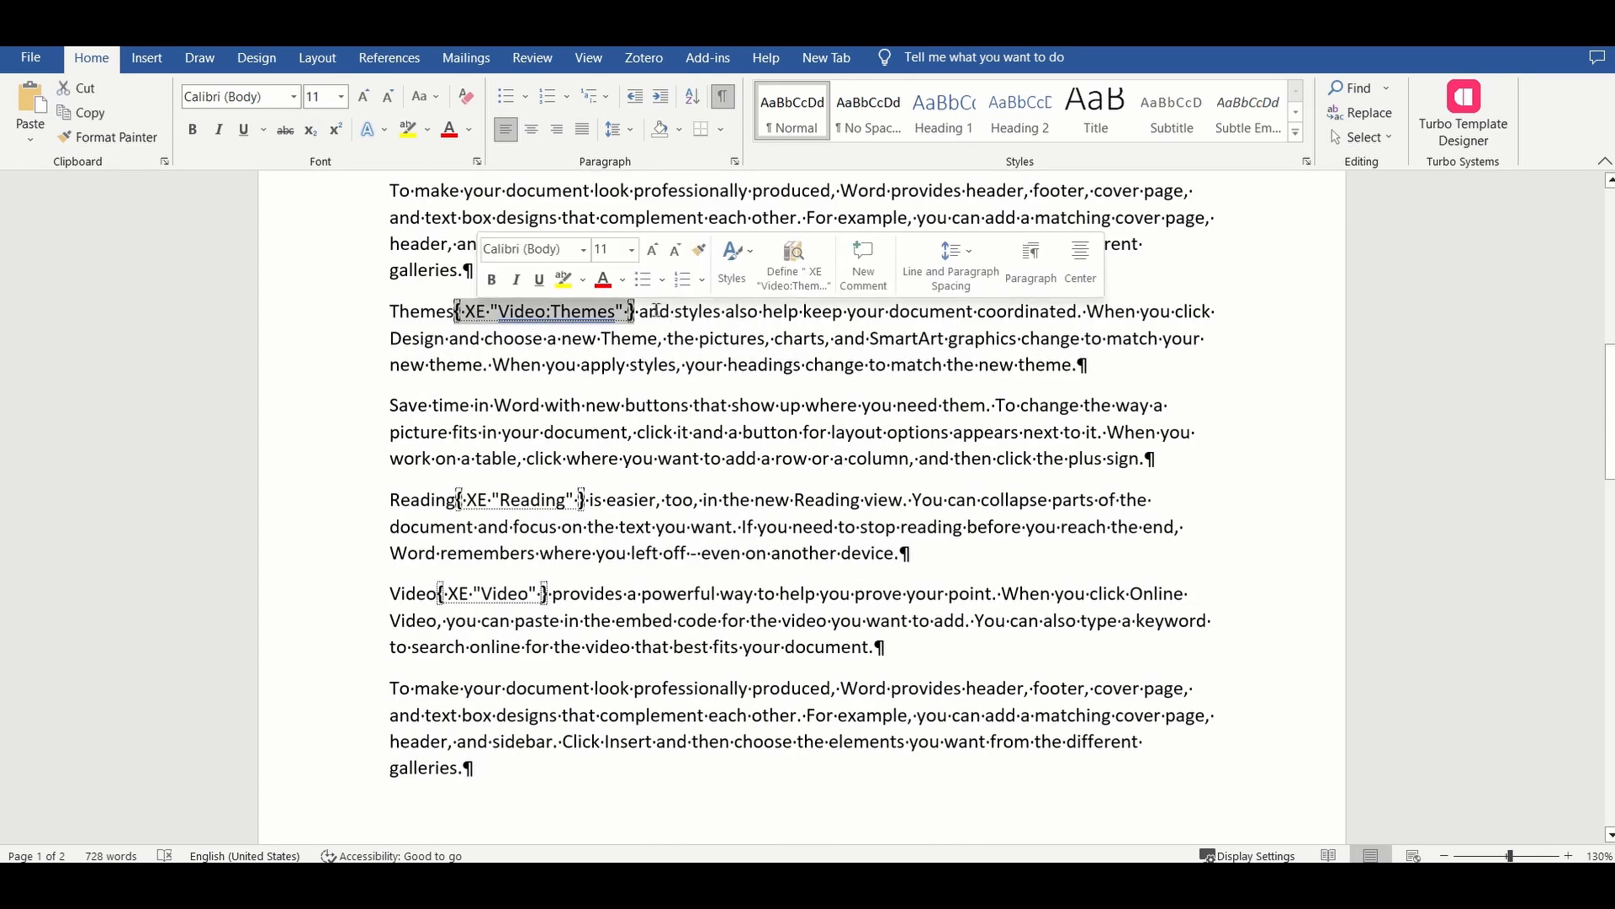
pyautogui.press('Delete')
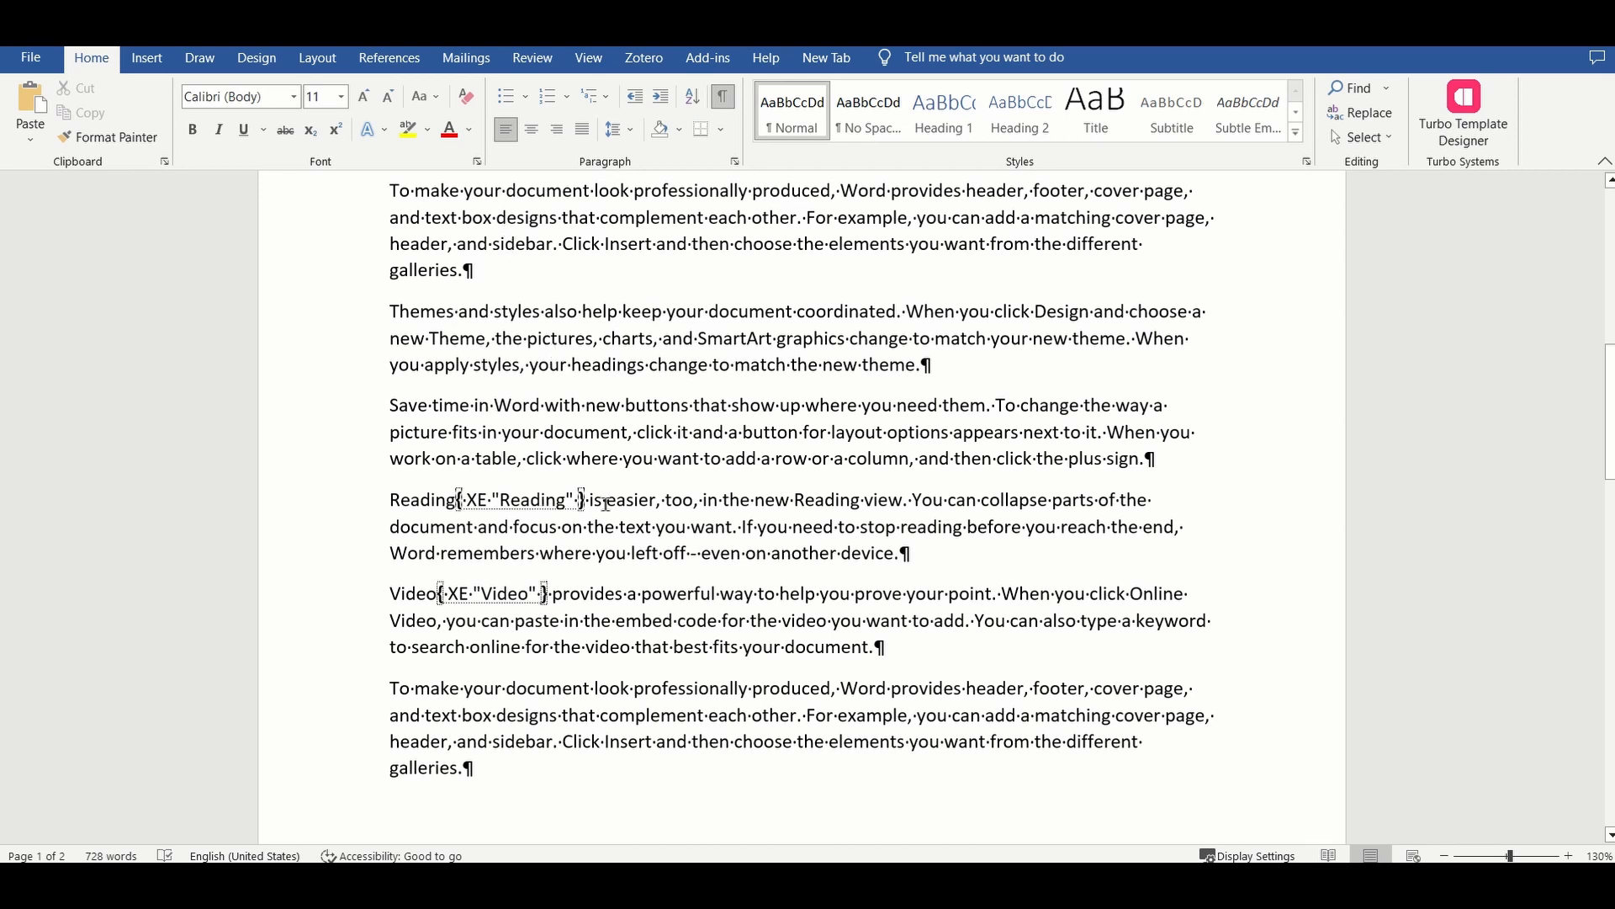
# Delete the XE "Reading" fields from the Reading paragraph on page 1 and the one above the INDEX heading
pyautogui.click(515, 500)
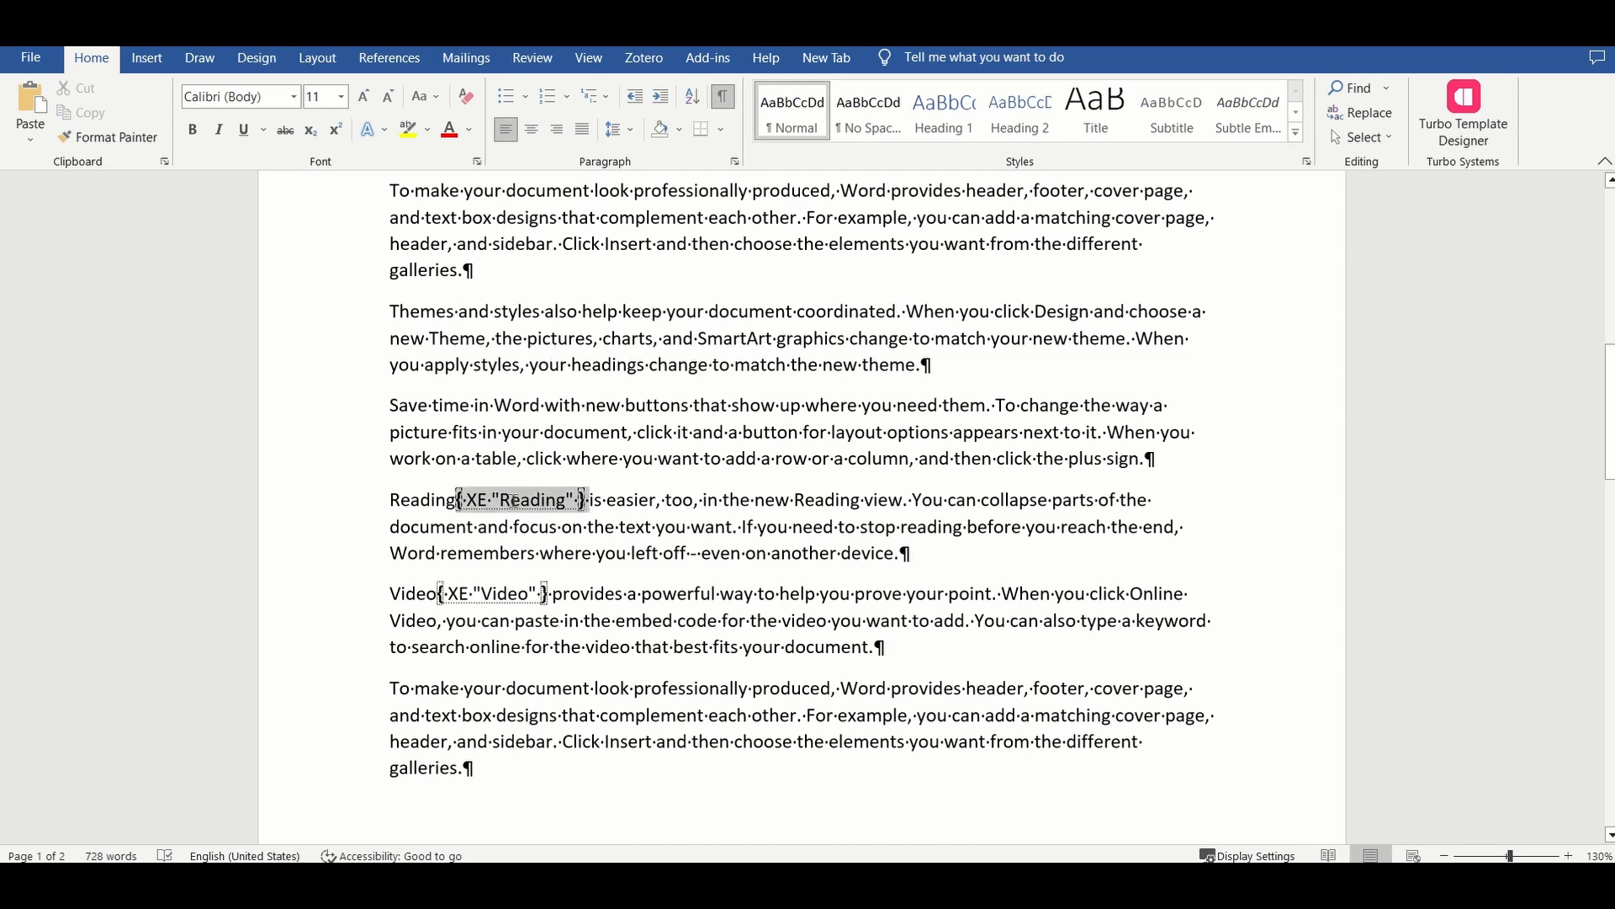
pyautogui.doubleClick(515, 500)
pyautogui.press('Delete')
pyautogui.scroll(-1, 517, 507)
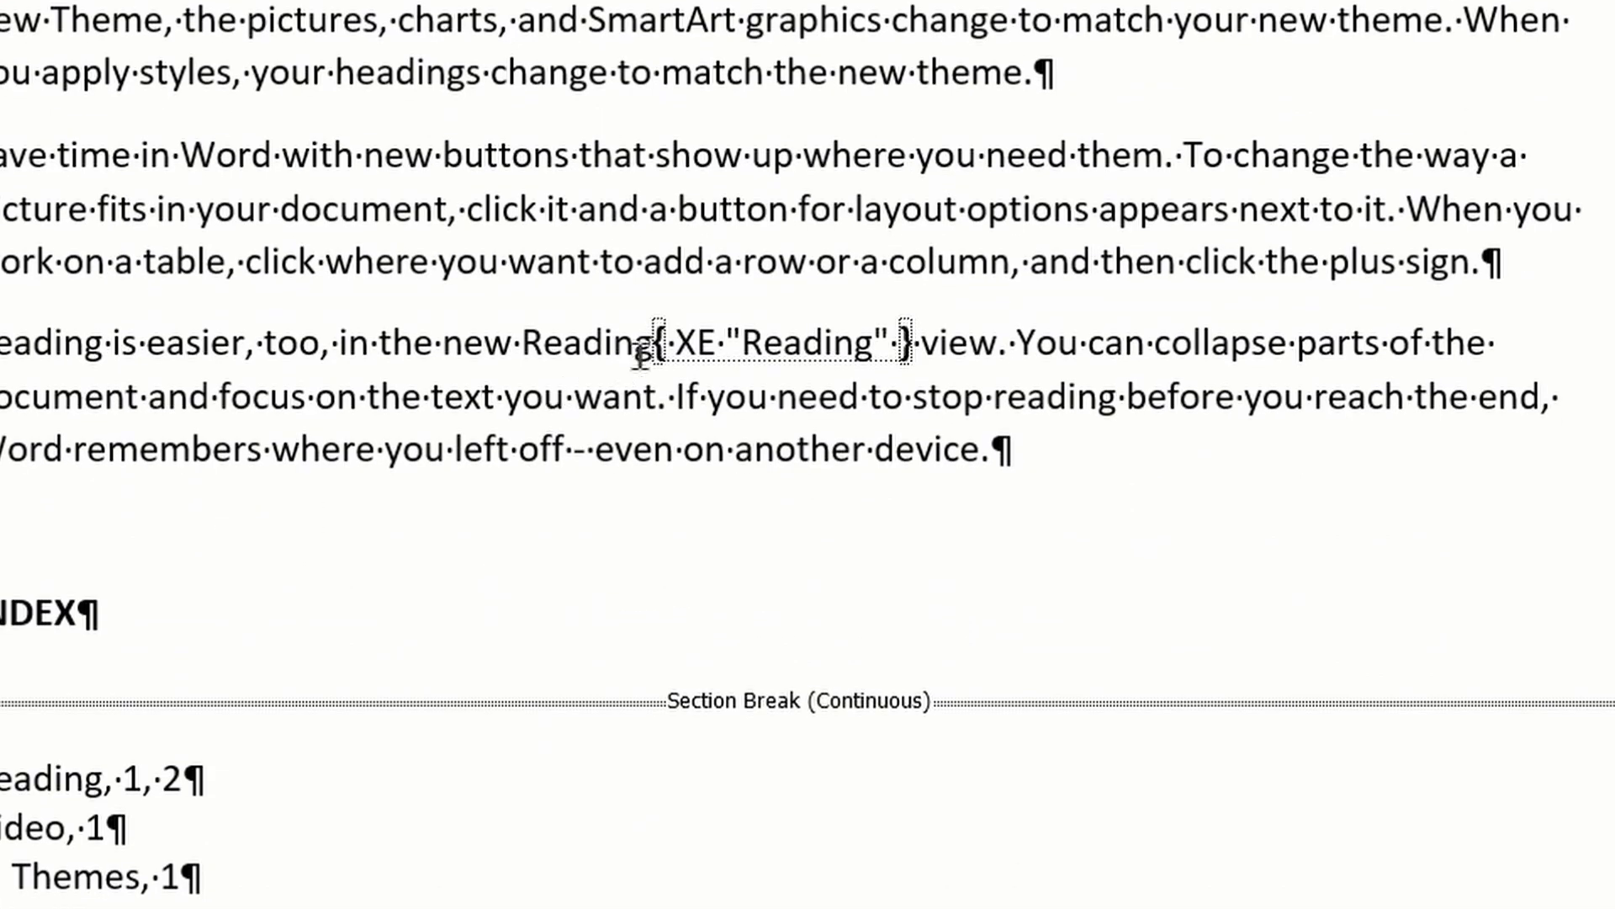
pyautogui.click(641, 352)
pyautogui.doubleClick(765, 340)
pyautogui.press('Delete')
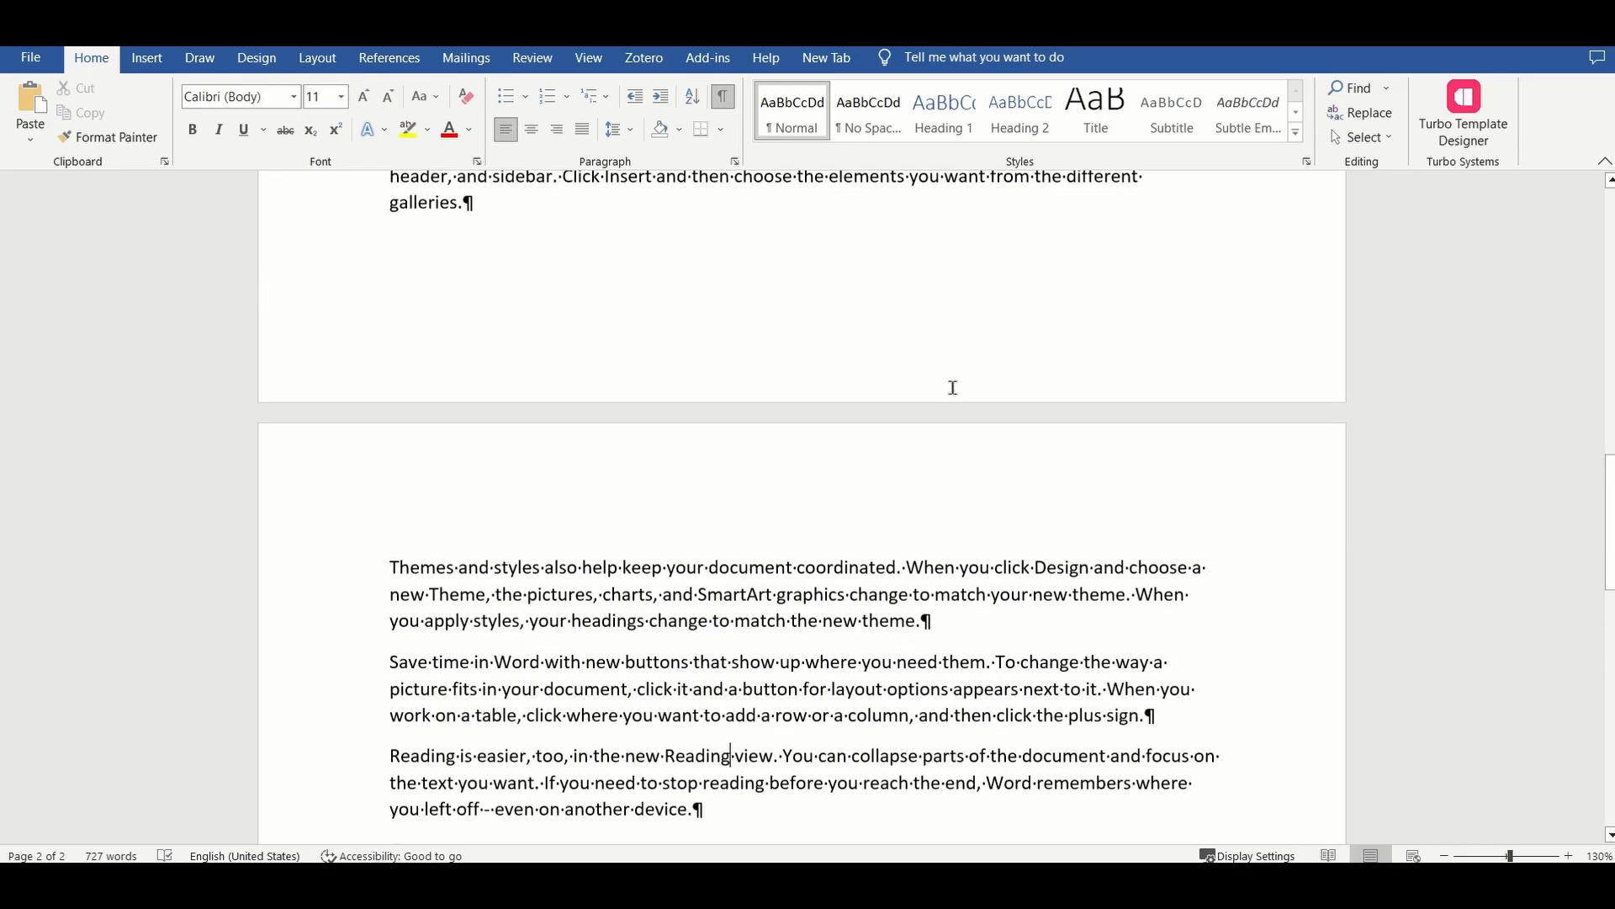
# Clear all the old index entries from below the INDEX heading
pyautogui.scroll(-3, 953, 387)
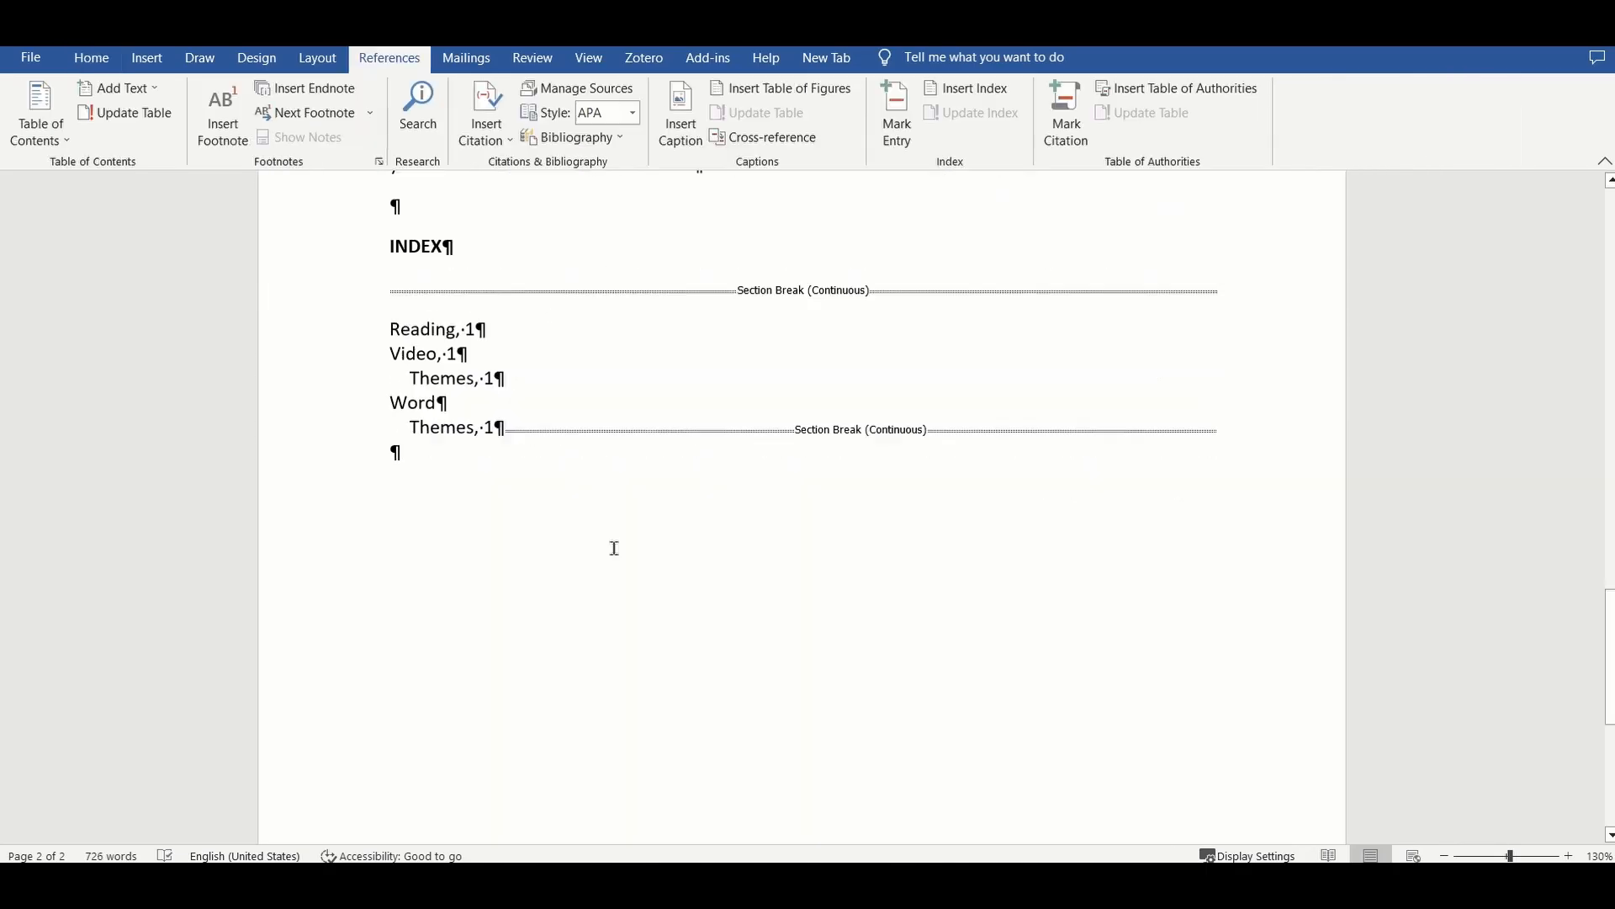
pyautogui.click(372, 343)
pyautogui.press('F9')
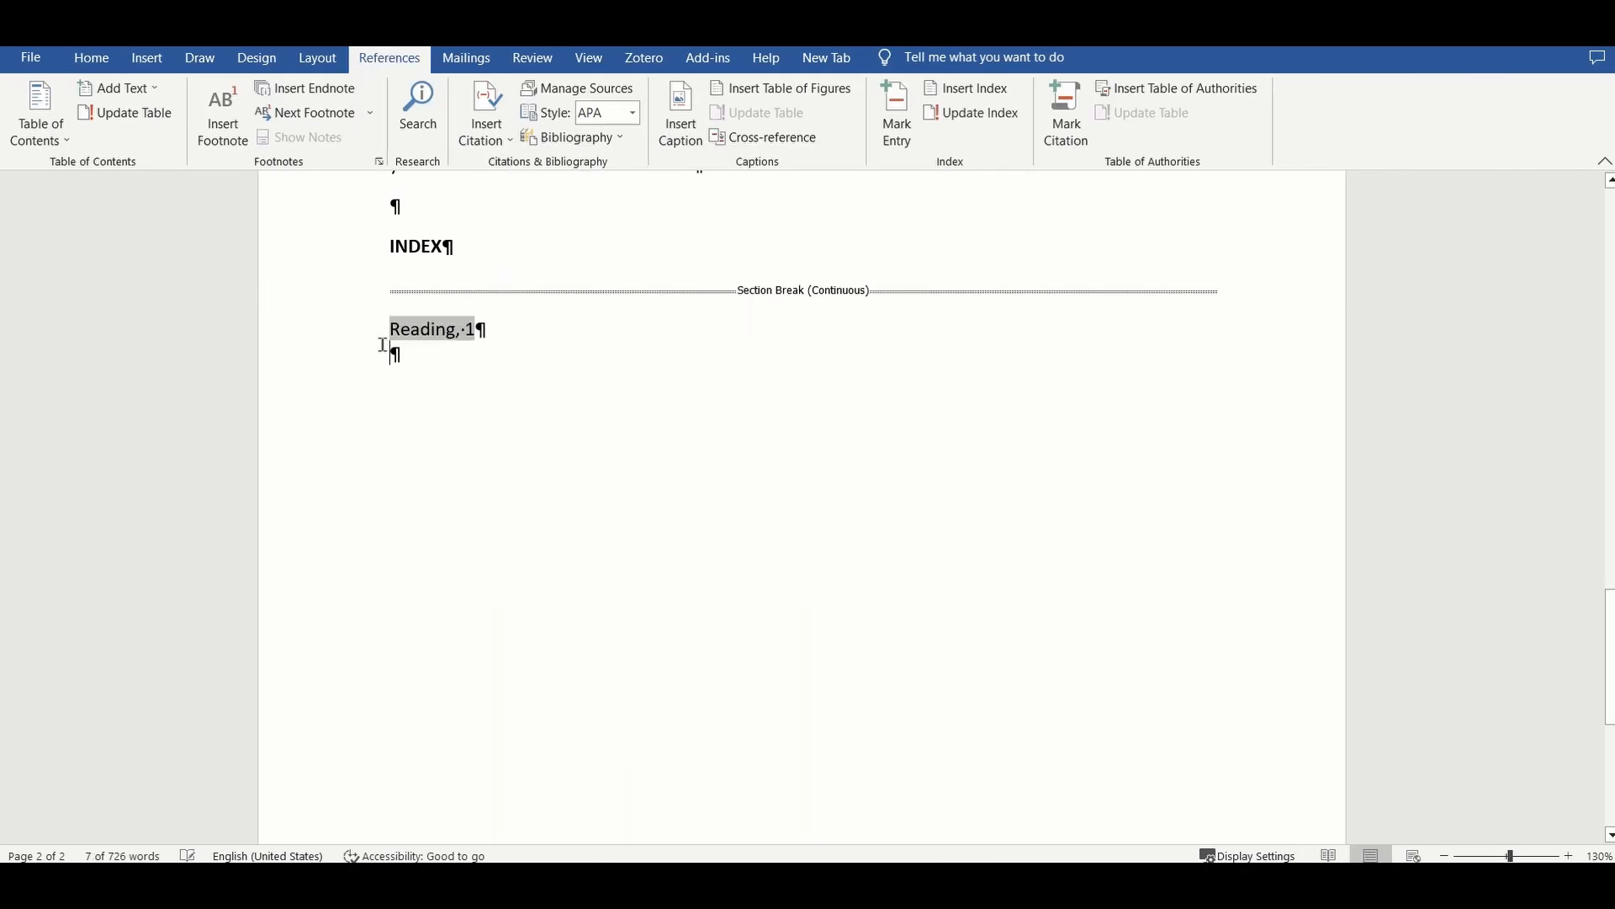
pyautogui.press('BackSpace')
pyautogui.press('BackSpace')
pyautogui.press('BackSpace')
pyautogui.press('BackSpace')
pyautogui.press('BackSpace')
pyautogui.press('BackSpace')
pyautogui.press('BackSpace')
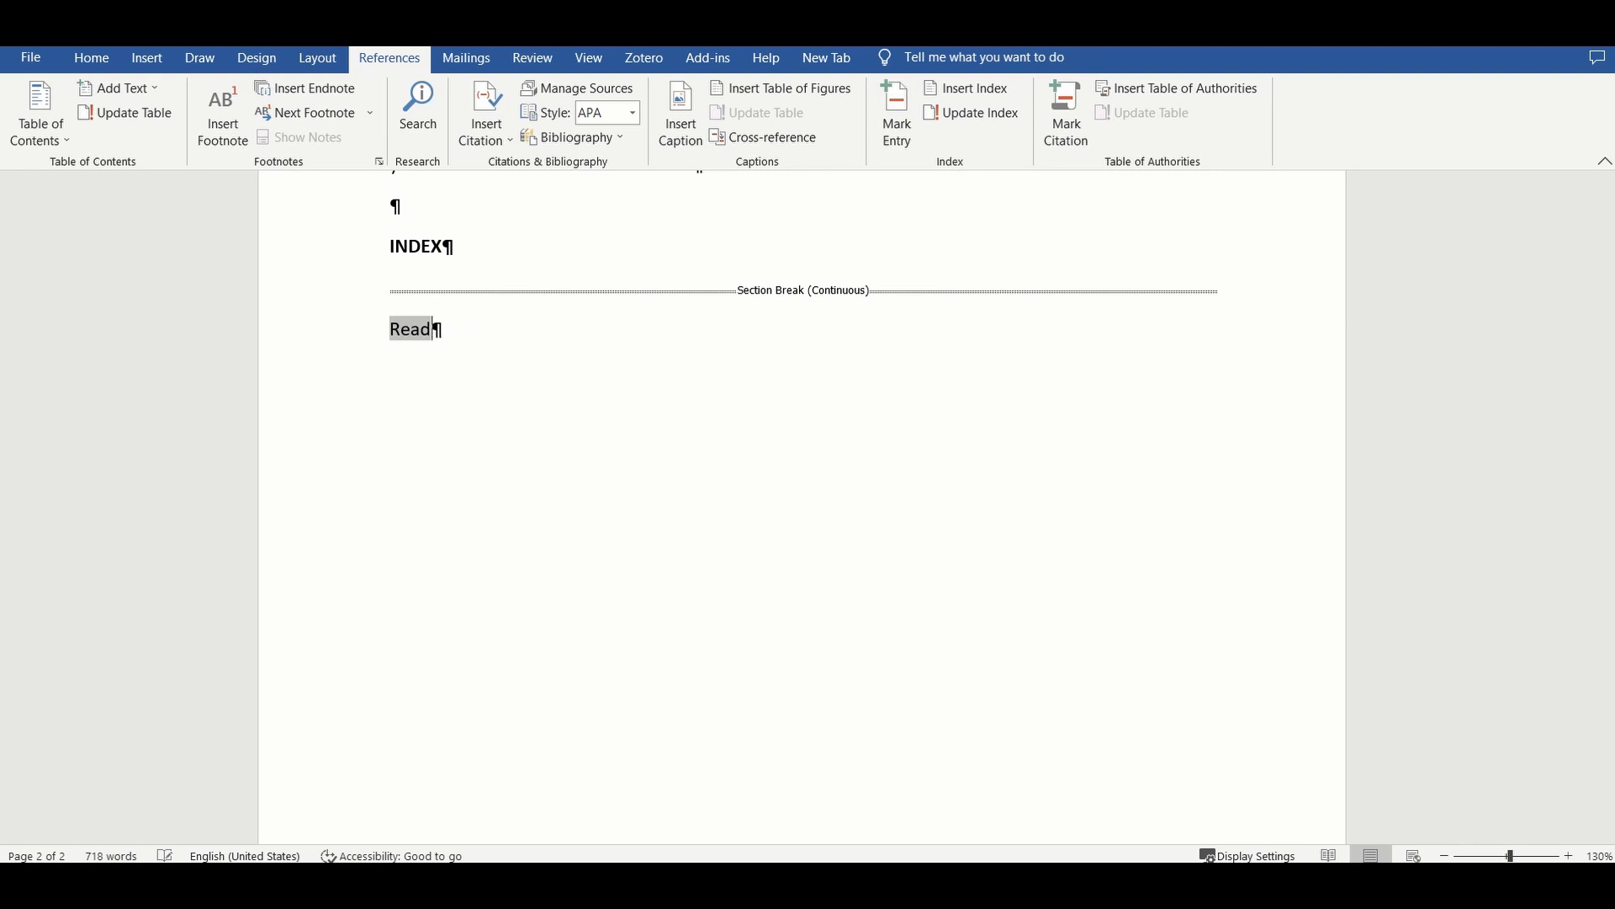
pyautogui.press('BackSpace')
pyautogui.press('BackSpace')
pyautogui.press('BackSpace')
pyautogui.press('BackSpace')
# Replace the index with a one-column indented index that has right-aligned page numbers and a dotted tab leader
pyautogui.click(969, 89)
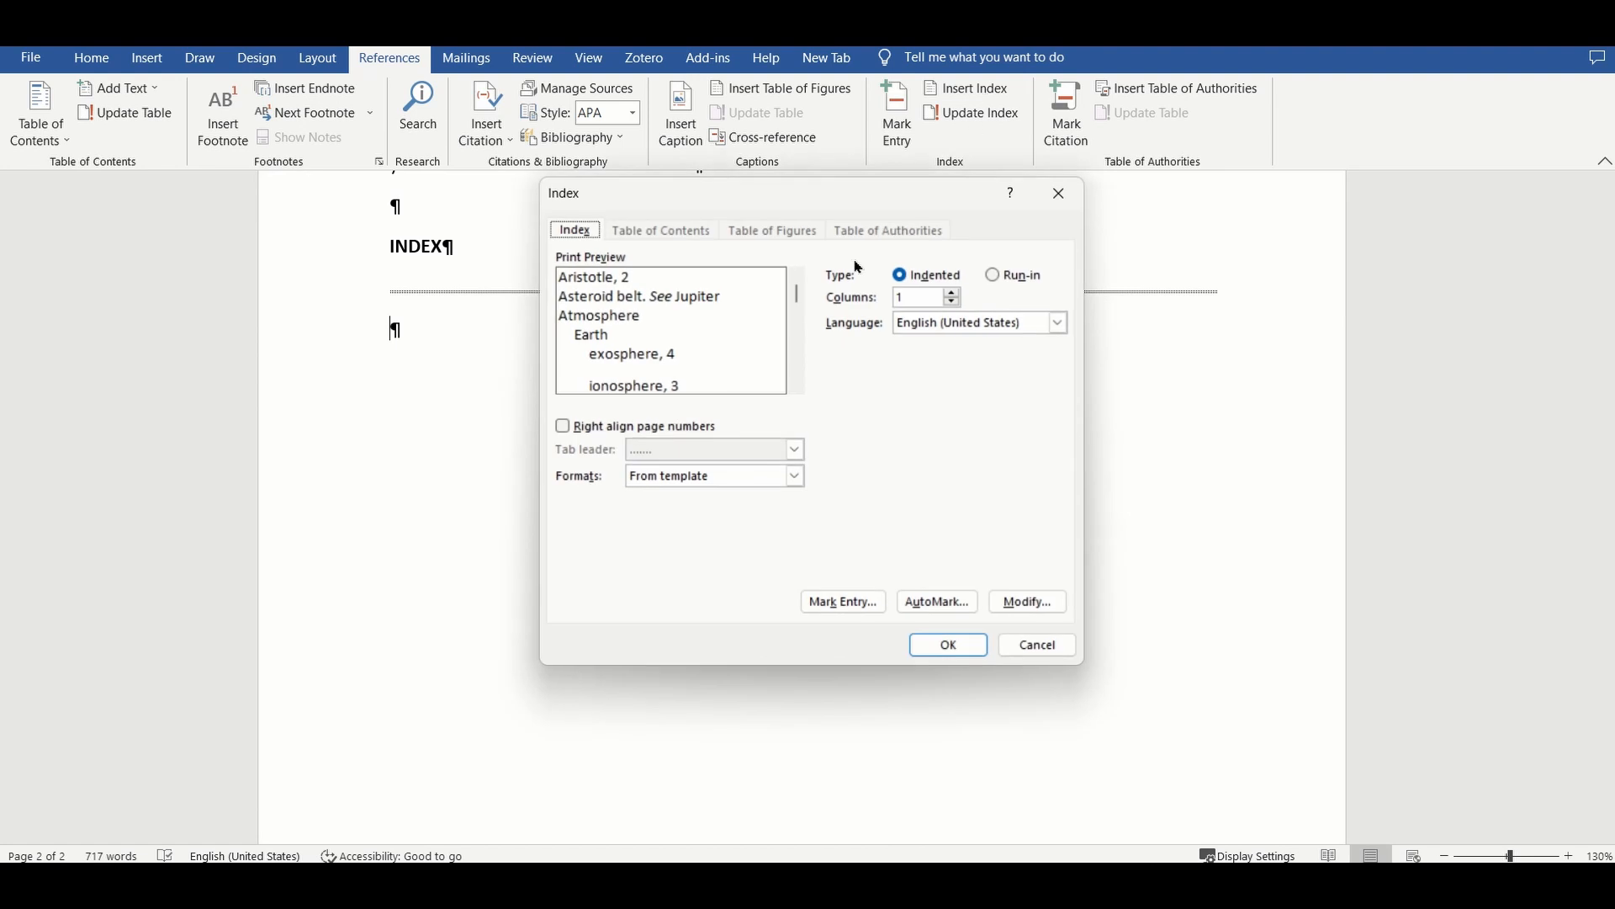
pyautogui.click(695, 430)
pyautogui.click(952, 647)
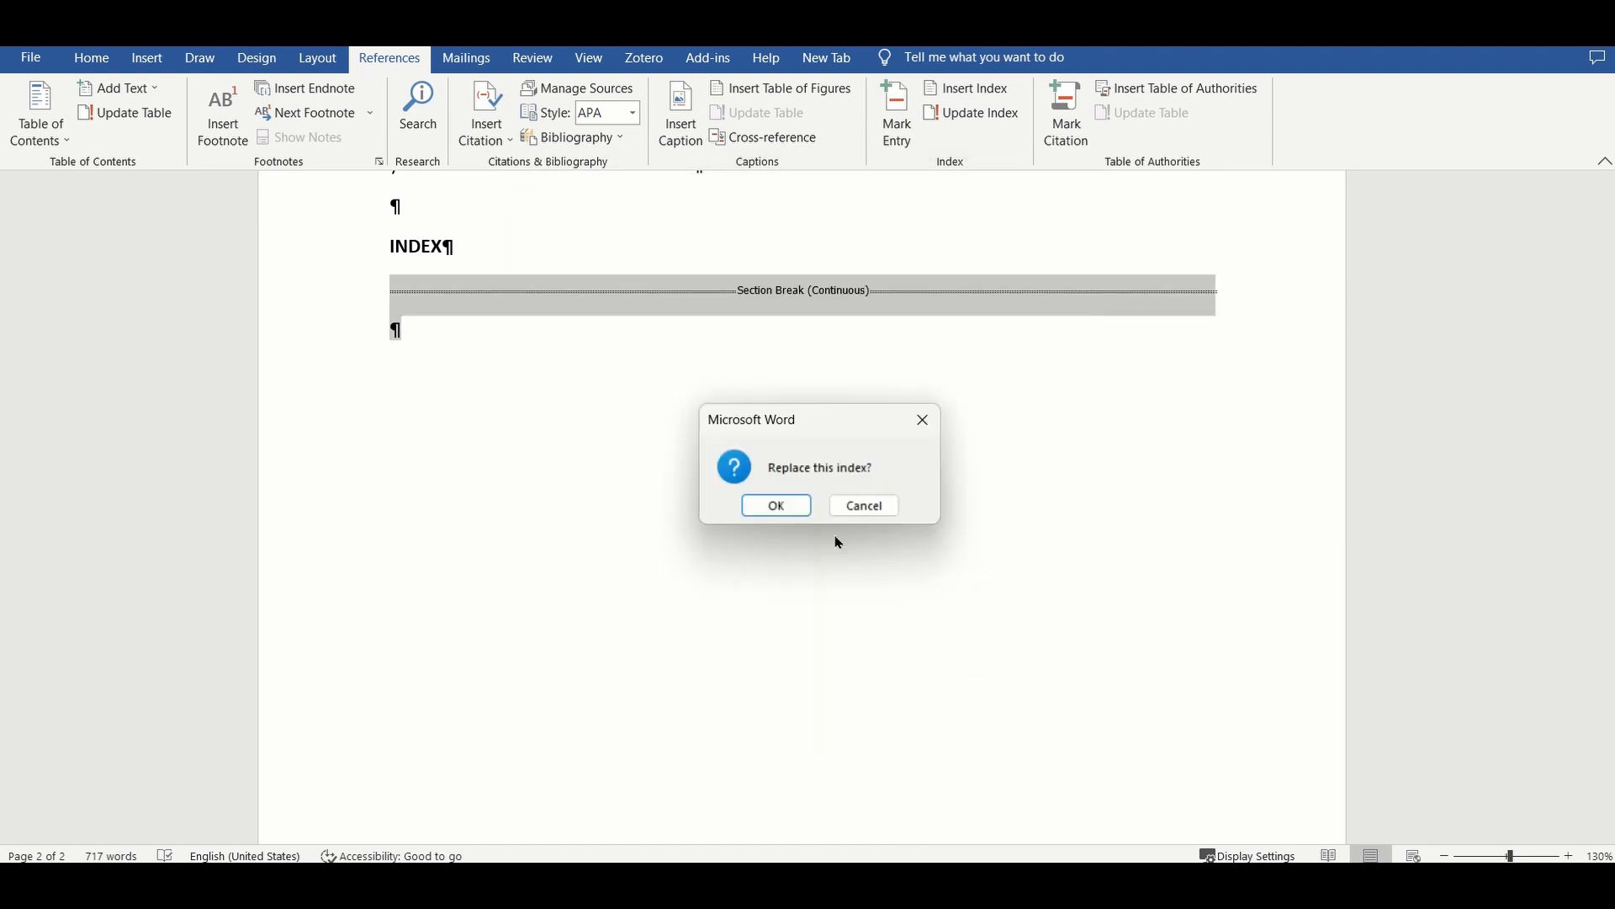
pyautogui.click(788, 510)
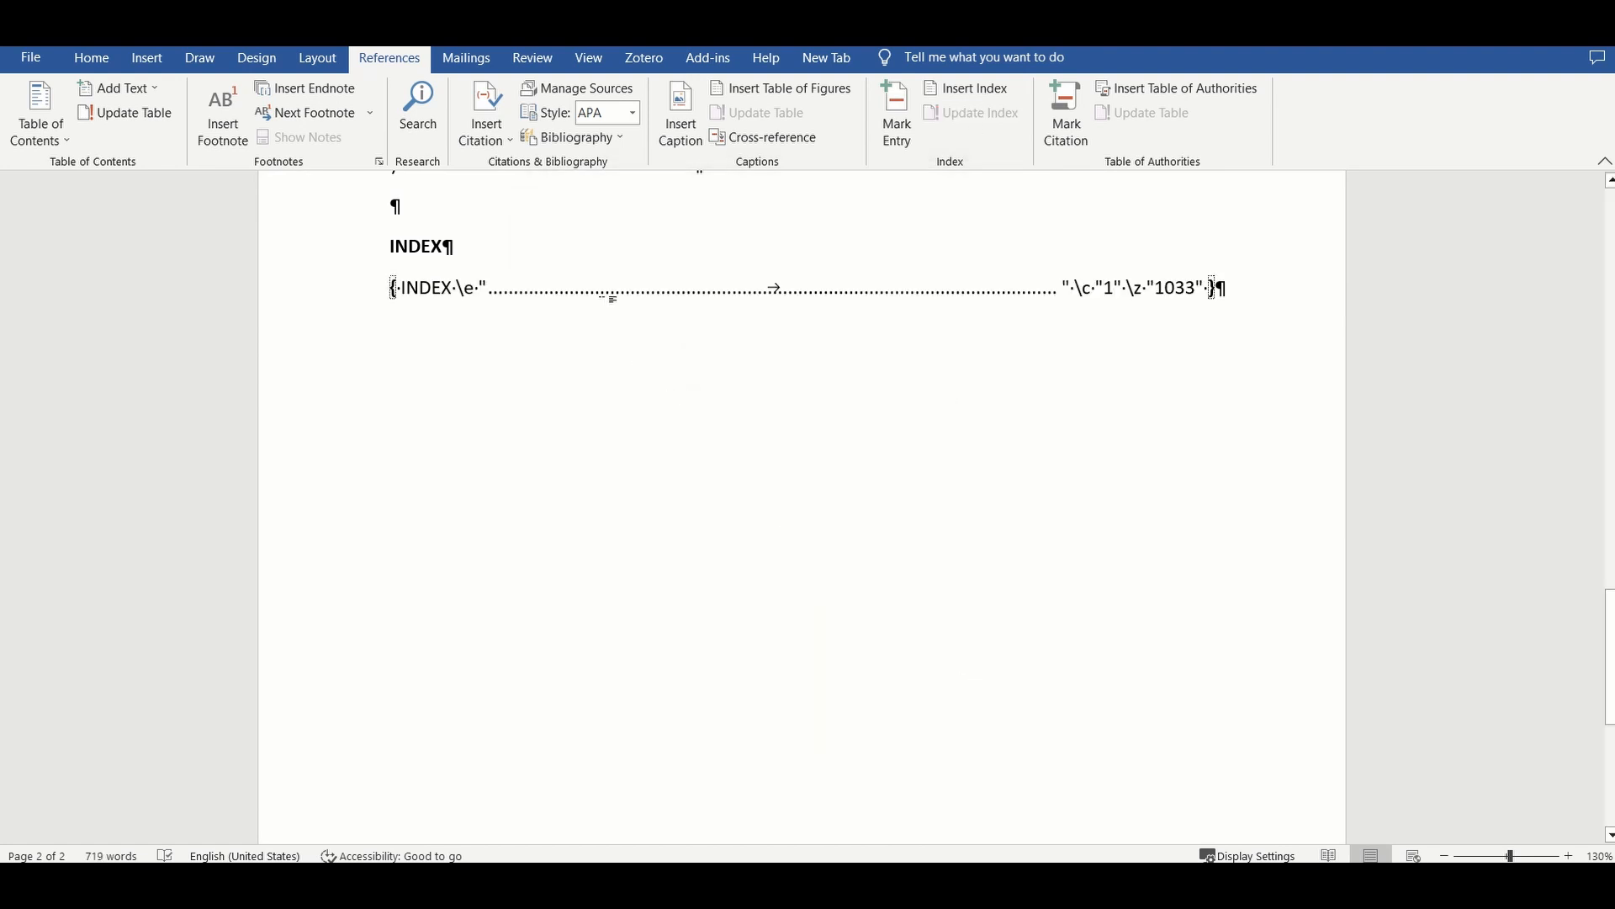
# Toggle the new INDEX field's code off to display its entries, and review them against the document text
pyautogui.click(612, 297)
pyautogui.rightClick(612, 298)
pyautogui.click(644, 504)
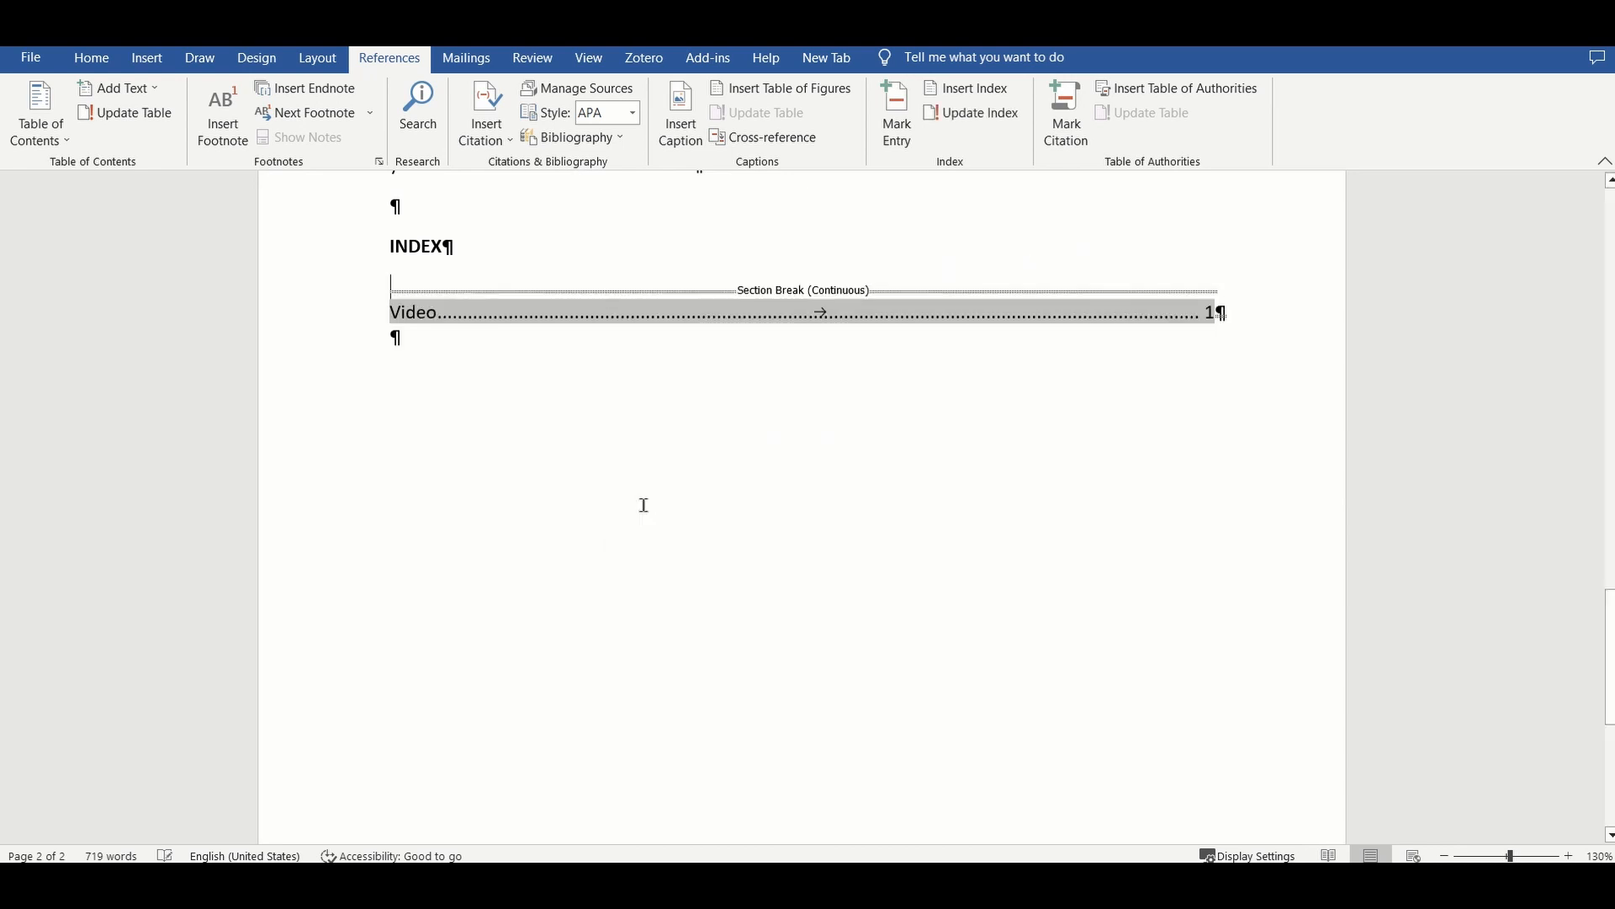
pyautogui.click(833, 556)
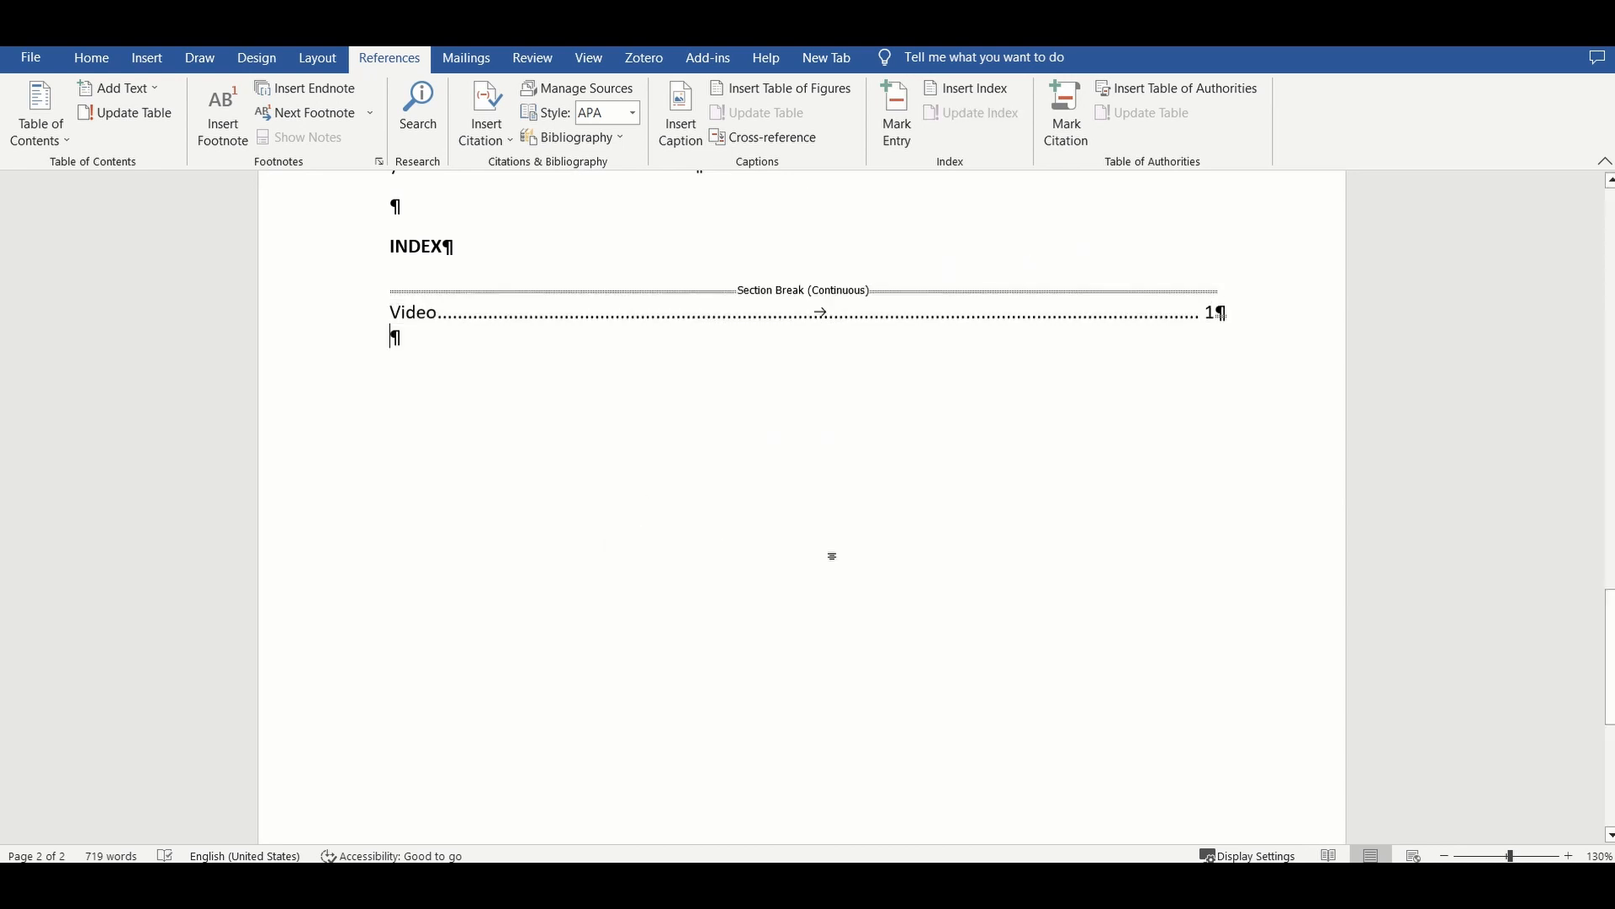
pyautogui.scroll(8, 981, 654)
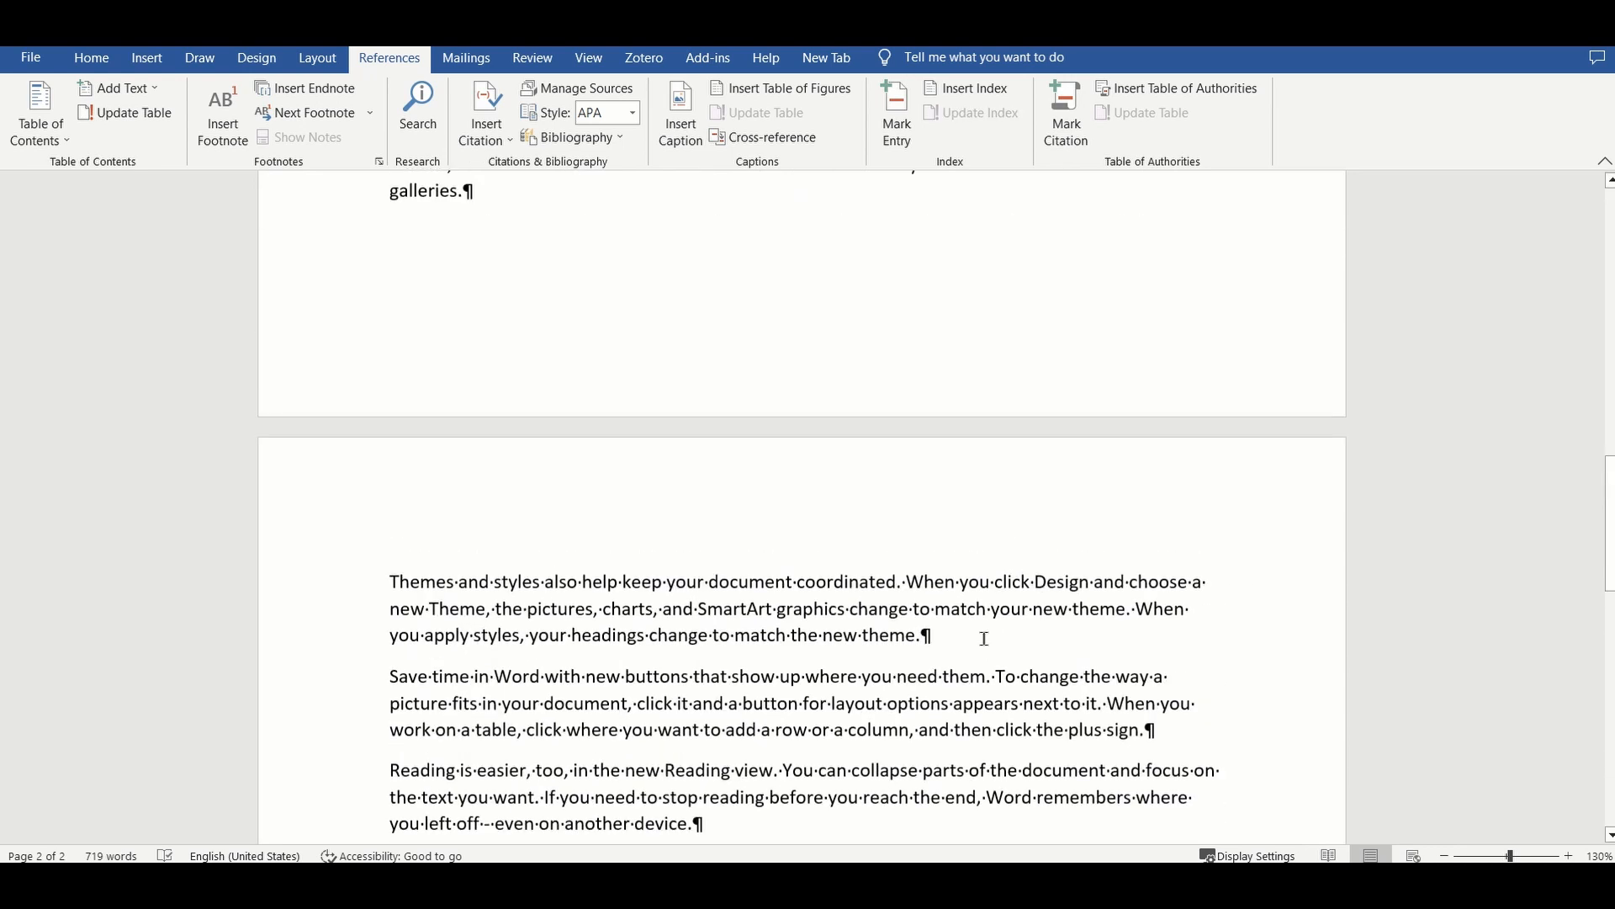
pyautogui.scroll(-5, 1146, 641)
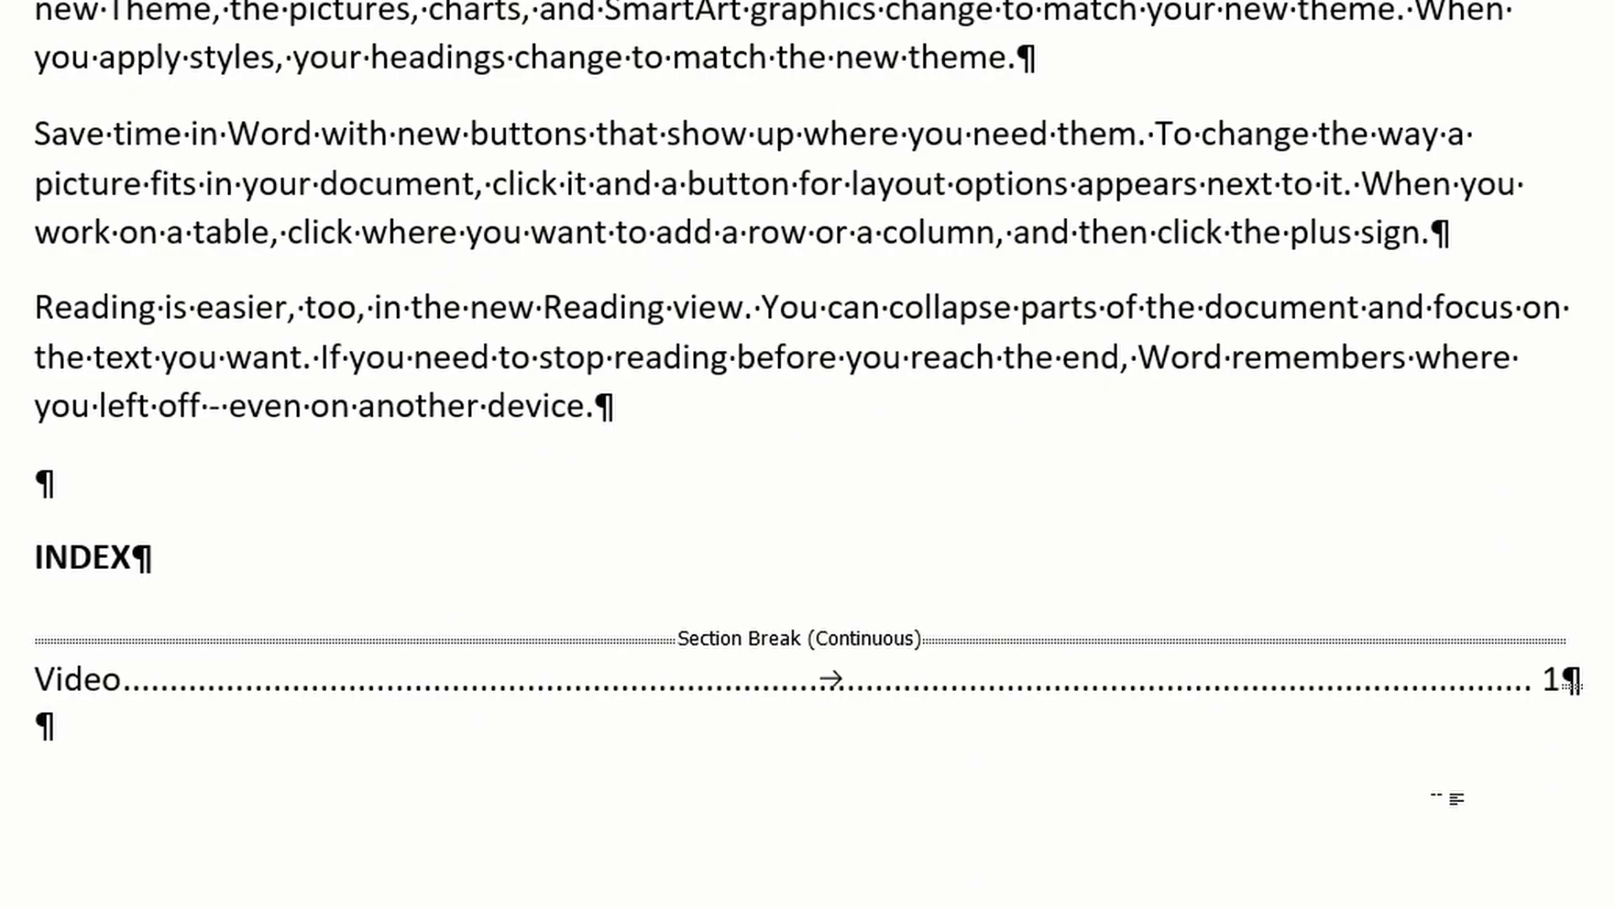